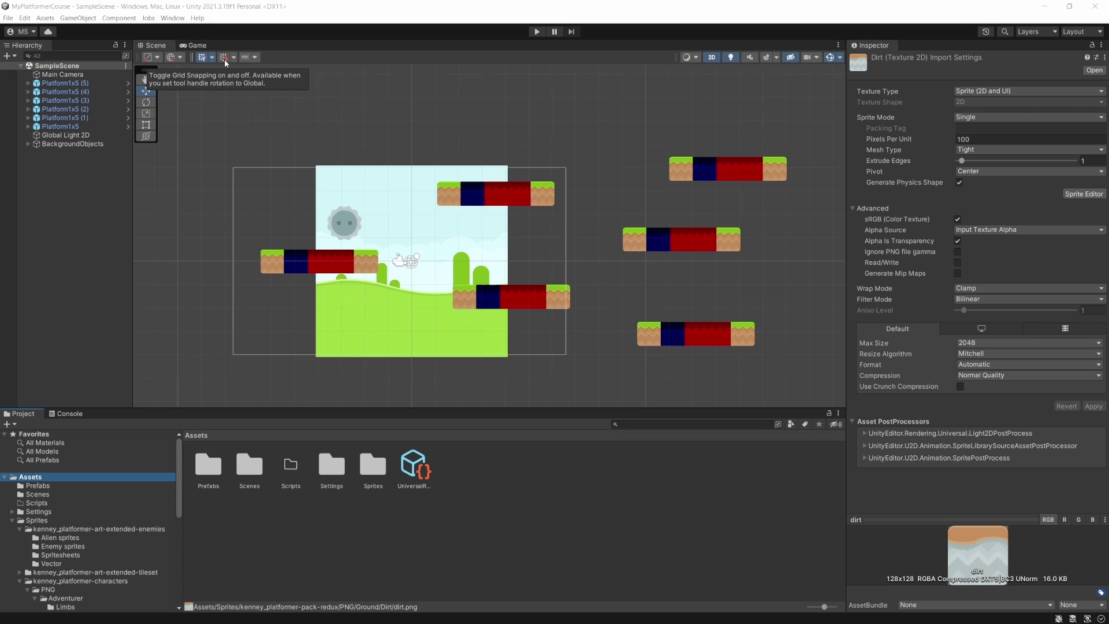
Step: Leave handle rotation on Global and set the grid snapping size to 1
{"action": "left_click", "coordinate": [176, 56]}
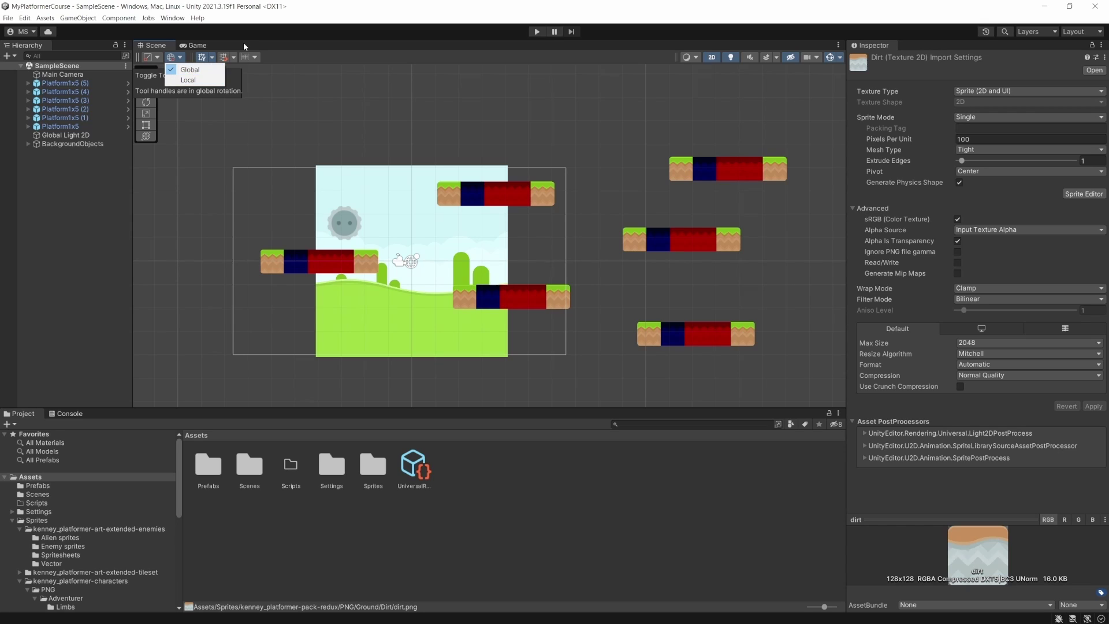
{"action": "left_click", "coordinate": [188, 69]}
{"action": "left_click", "coordinate": [233, 57]}
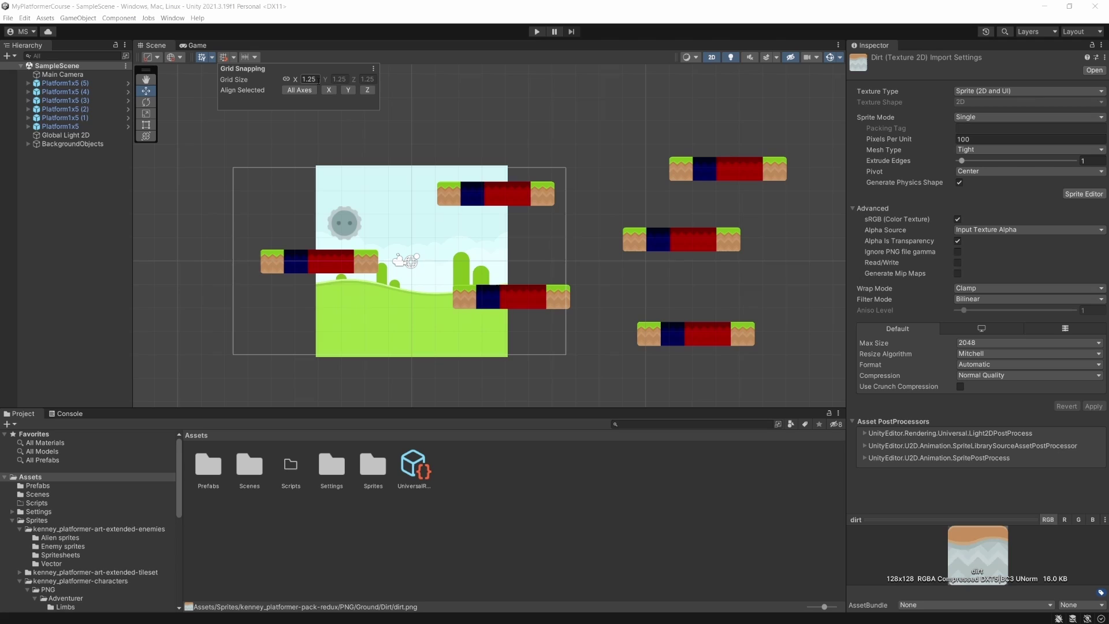
{"action": "left_click", "coordinate": [309, 79]}
{"action": "type", "text": "1"}
{"action": "key", "text": "Tab"}
{"action": "scroll", "coordinate": [282, 234], "scroll_direction": "up", "scroll_amount": 1}
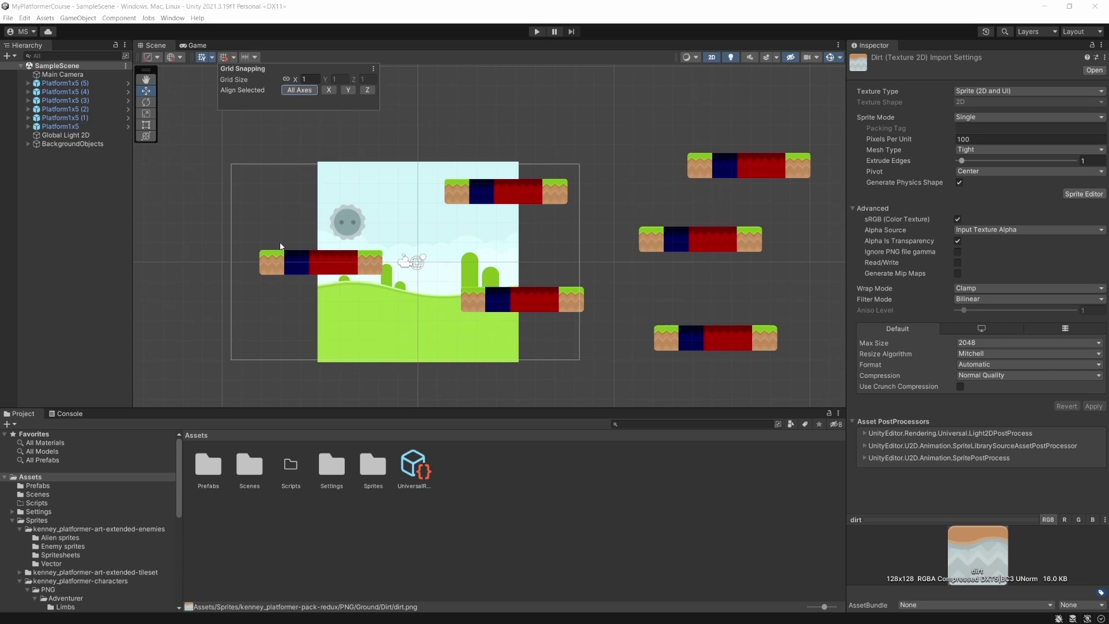
Step: Close the grid snapping panel, select the left platform, and scroll the Project tree toward the Dirt ground sprites
{"action": "left_click", "coordinate": [279, 228]}
{"action": "left_click", "coordinate": [272, 235]}
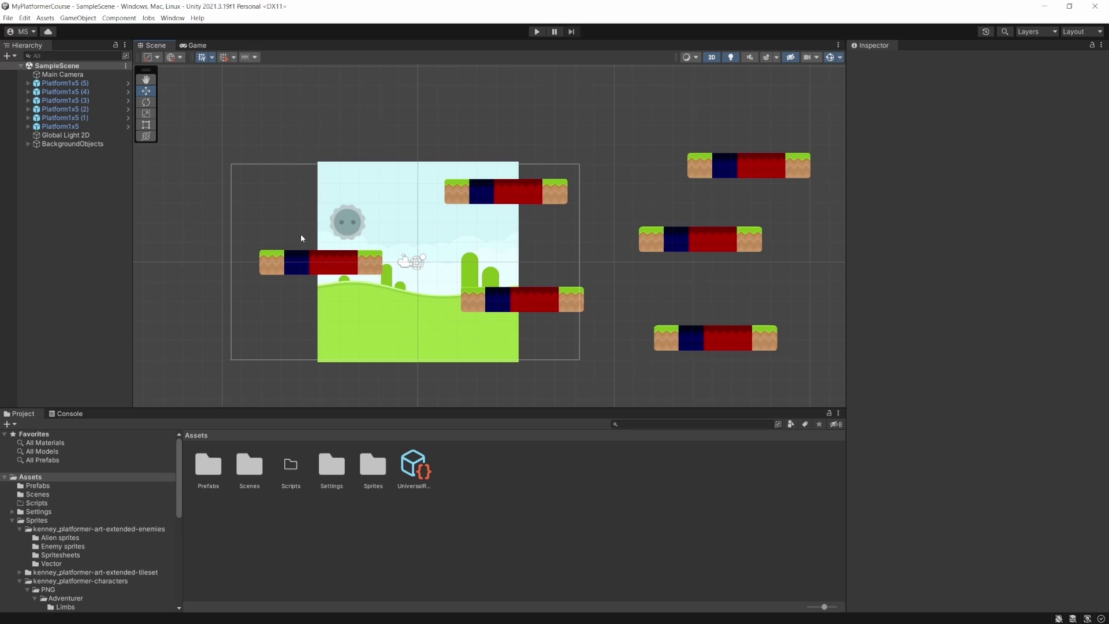
{"action": "left_click", "coordinate": [273, 270]}
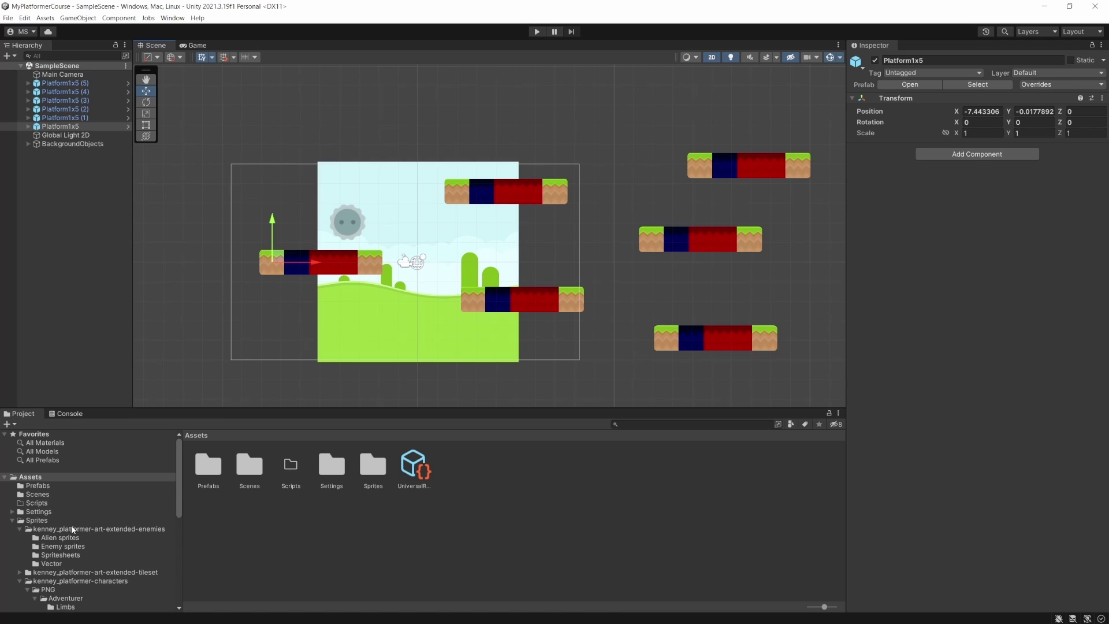
{"action": "scroll", "coordinate": [94, 497], "scroll_direction": "down", "scroll_amount": 4}
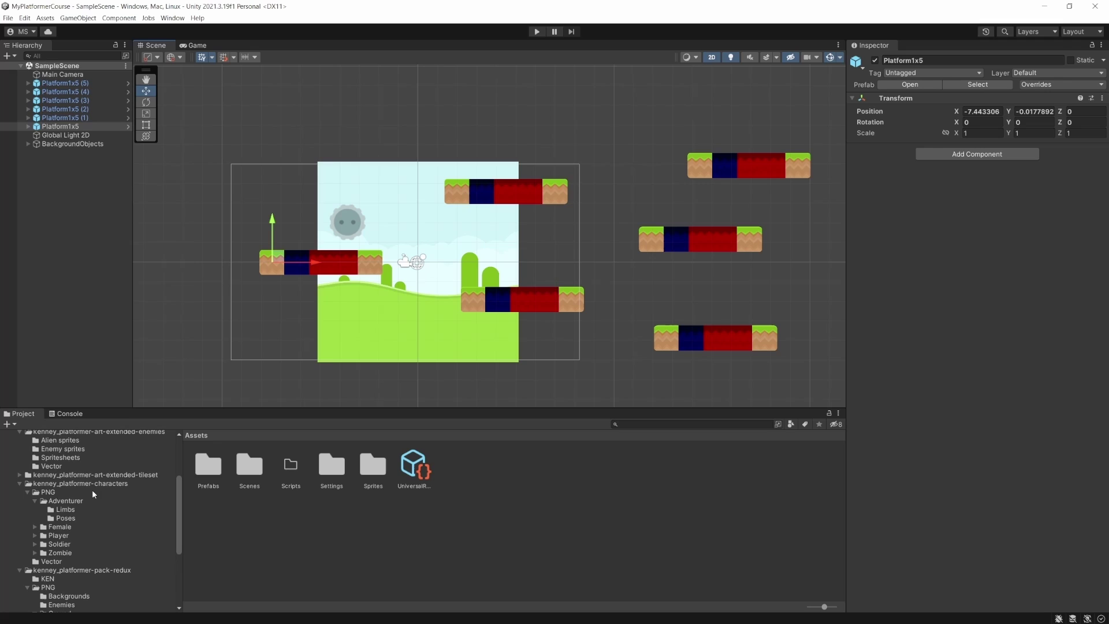
{"action": "scroll", "coordinate": [79, 513], "scroll_direction": "down", "scroll_amount": 3}
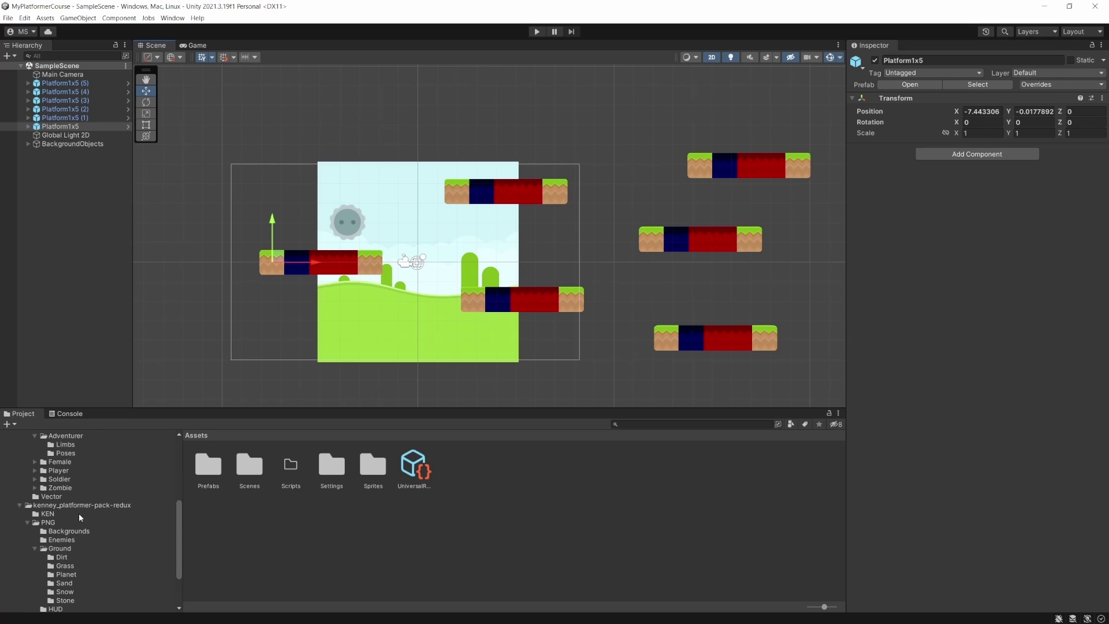
{"action": "scroll", "coordinate": [86, 525], "scroll_direction": "down", "scroll_amount": 2}
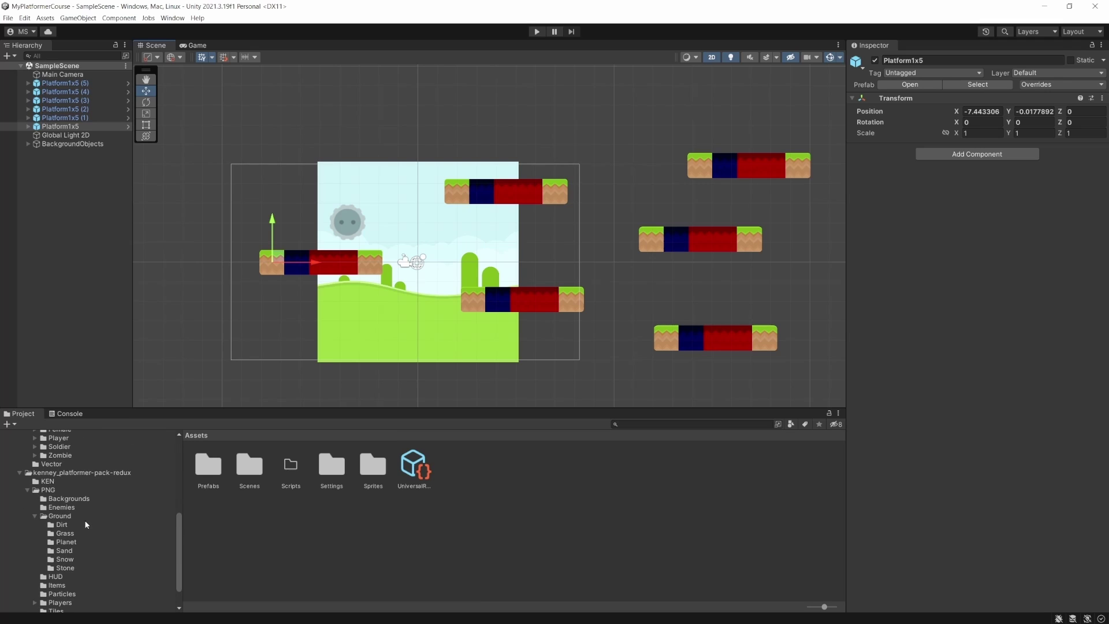
Step: Browse the Dirt, then Grass folders, inspect the grass texture, and zoom into the platforms
{"action": "left_click", "coordinate": [61, 525]}
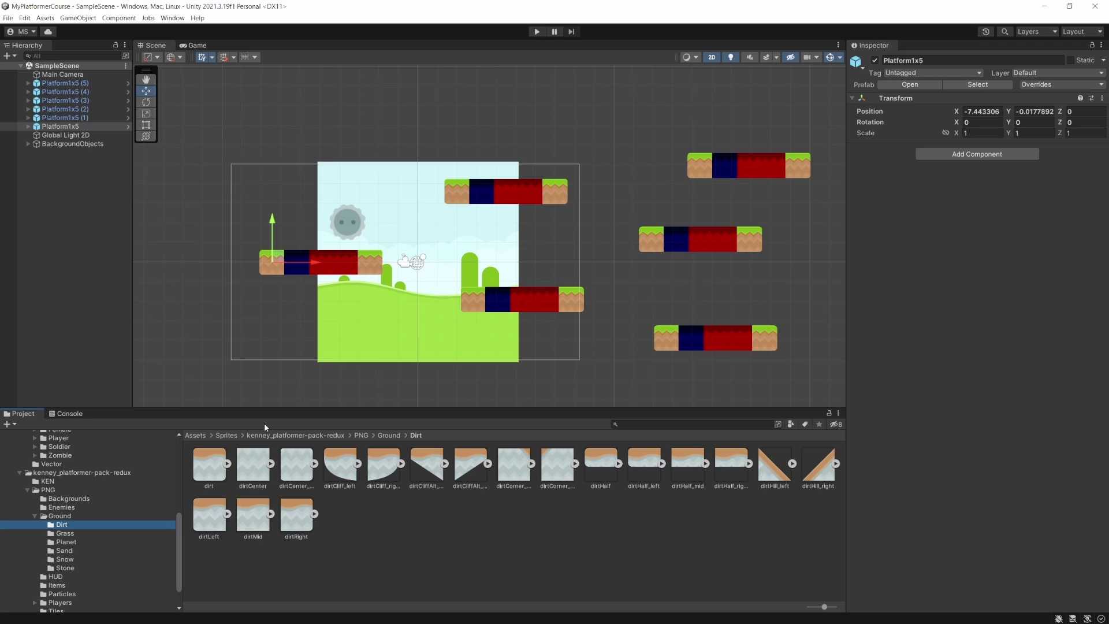
{"action": "left_click", "coordinate": [65, 533]}
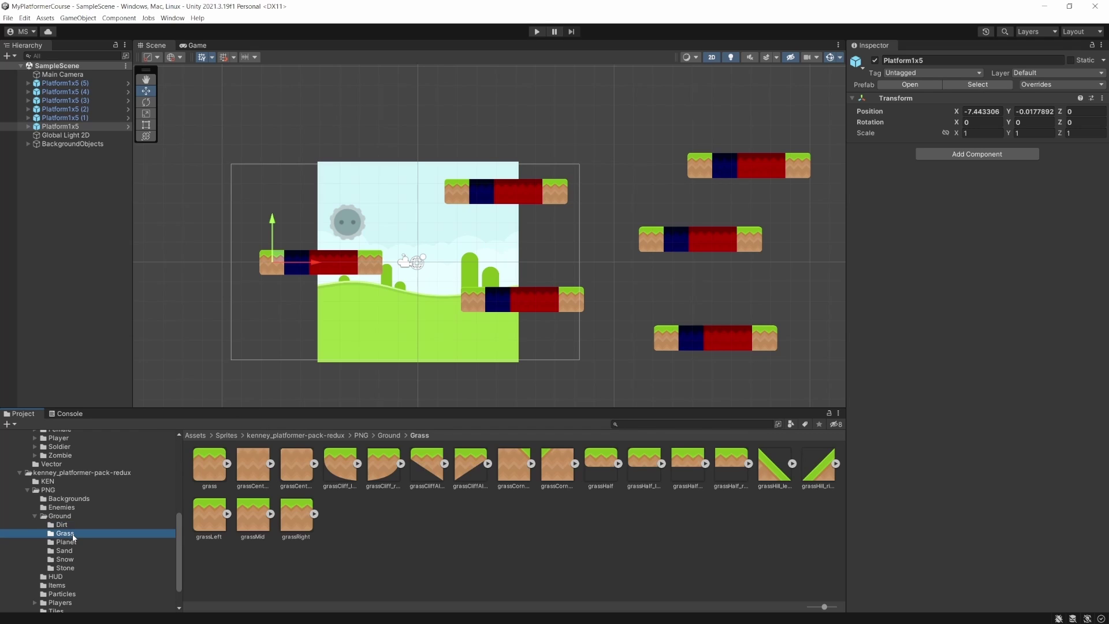
{"action": "left_click", "coordinate": [205, 471]}
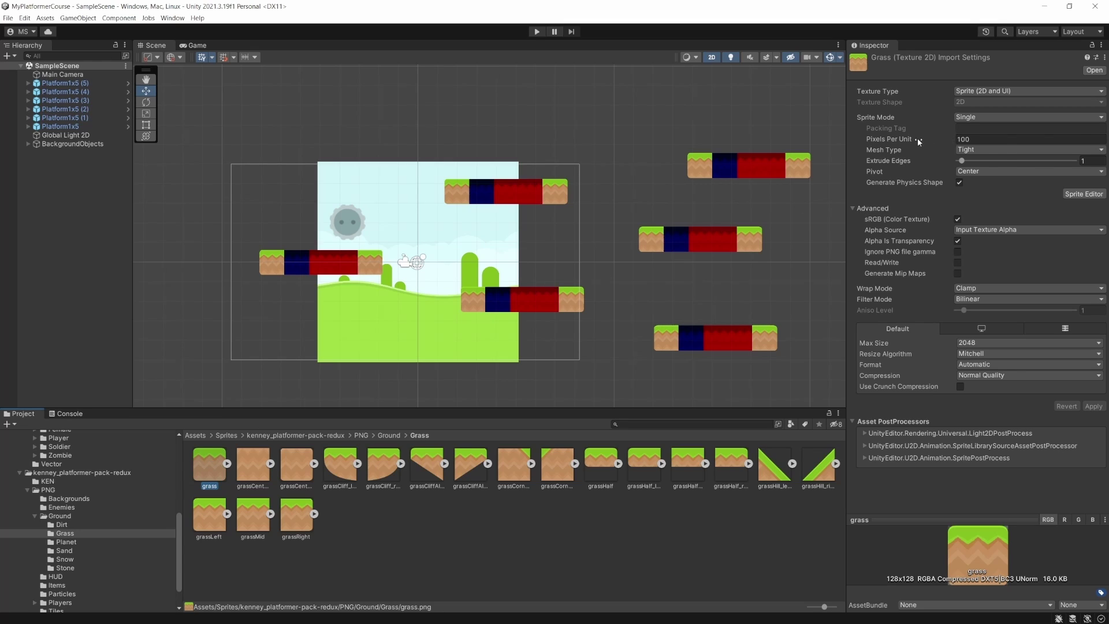
{"action": "mouse_move", "coordinate": [928, 137]}
{"action": "scroll", "coordinate": [283, 230], "scroll_direction": "up", "scroll_amount": 2}
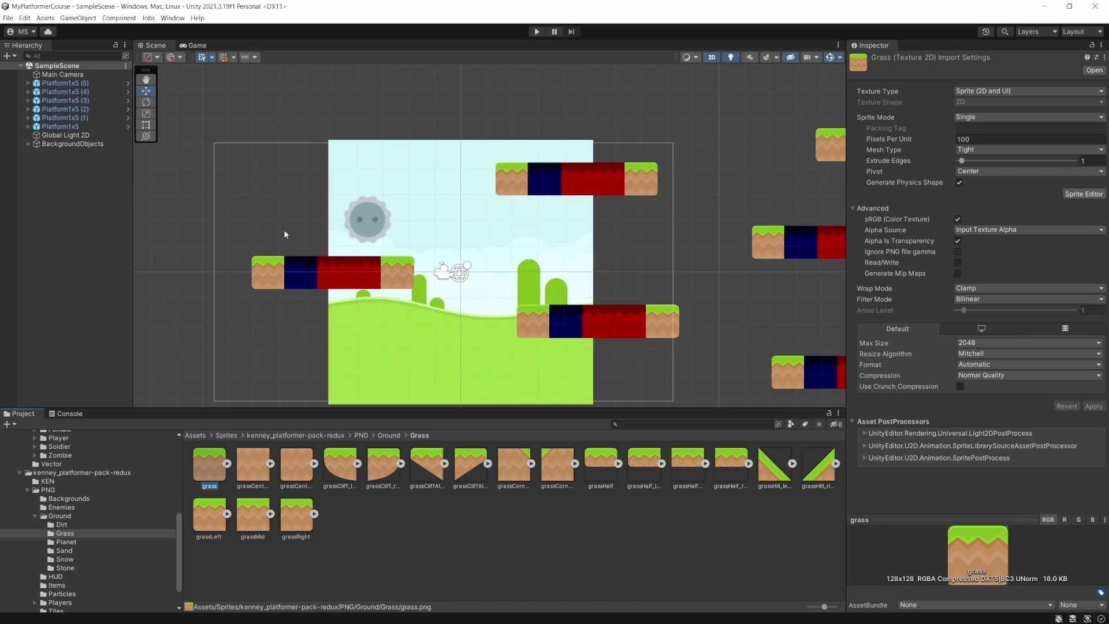
{"action": "scroll", "coordinate": [284, 234], "scroll_direction": "up", "scroll_amount": 3}
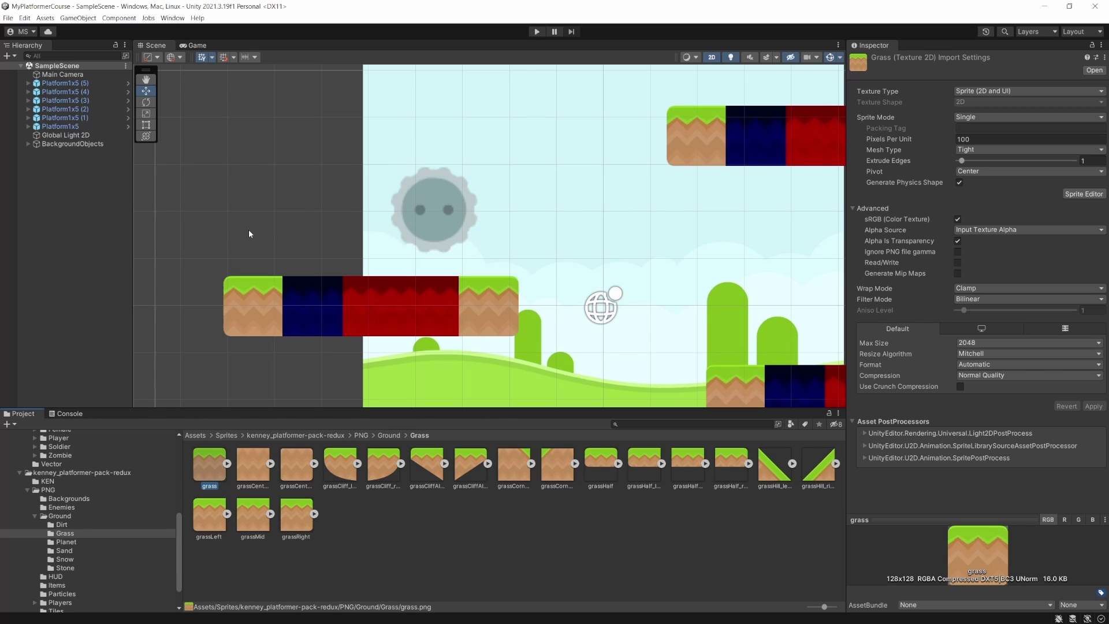
Step: Drag the grass sprite into the scene, move it to the upper left, and reselect the grass texture
{"action": "left_click", "coordinate": [243, 292]}
{"action": "left_click", "coordinate": [228, 208]}
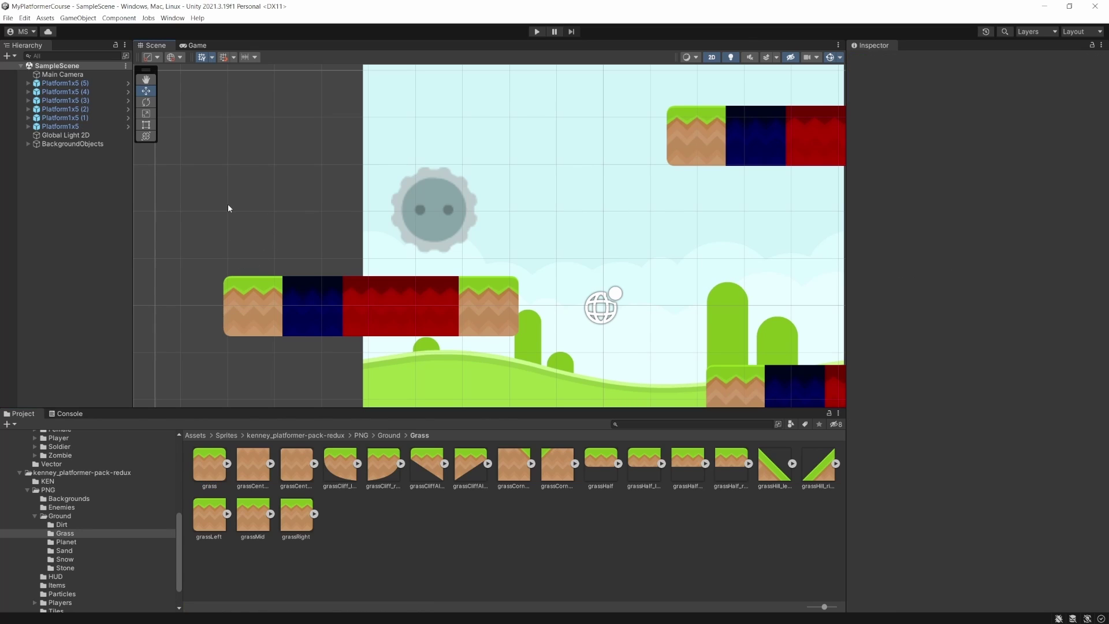
{"action": "right_click", "coordinate": [56, 203]}
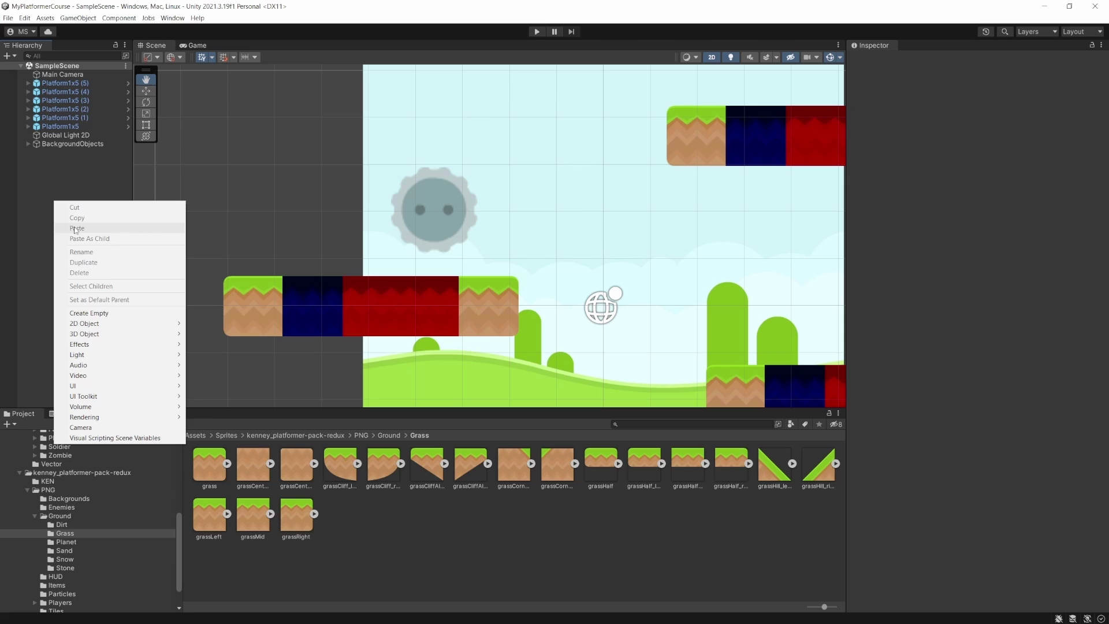
{"action": "left_click_drag", "start_coordinate": [214, 475], "coordinate": [89, 225]}
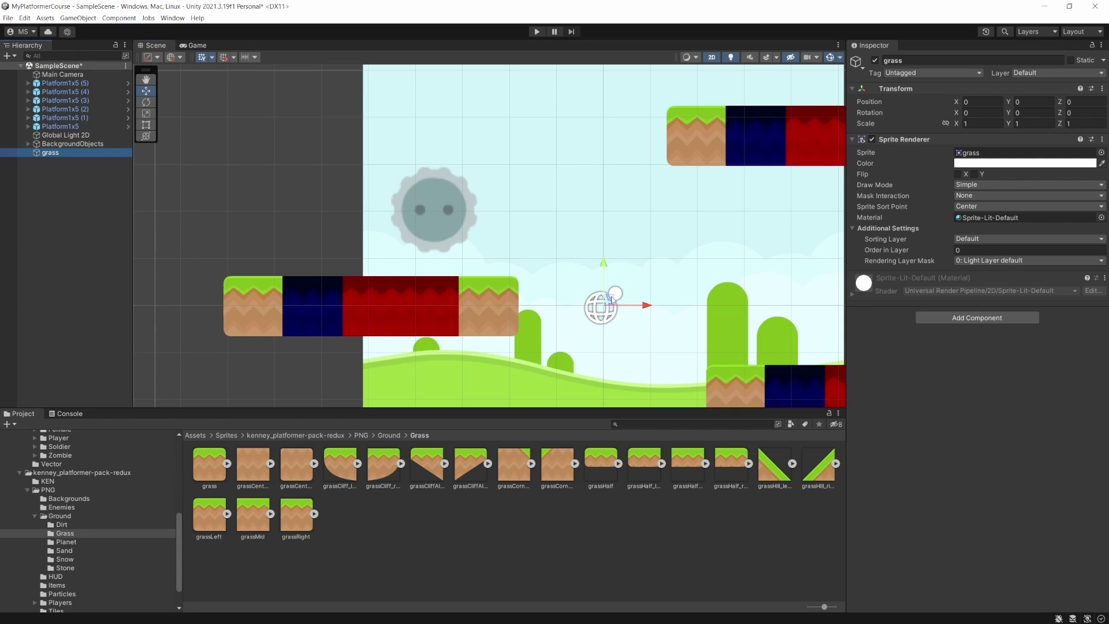
{"action": "left_click_drag", "start_coordinate": [610, 300], "coordinate": [258, 182]}
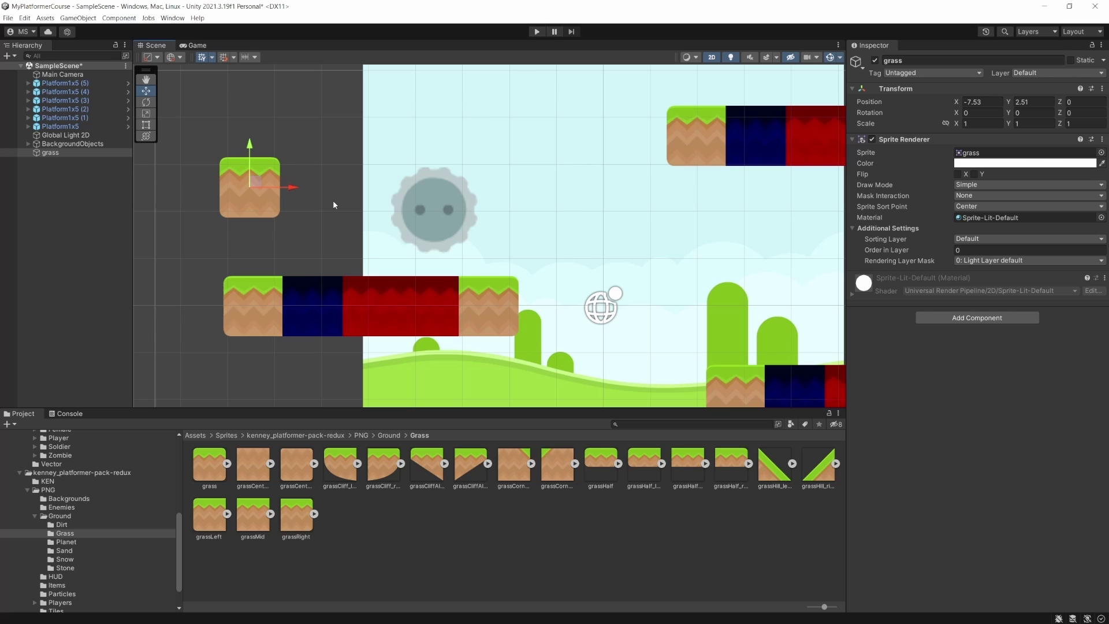
{"action": "scroll", "coordinate": [239, 189], "scroll_direction": "up", "scroll_amount": 5}
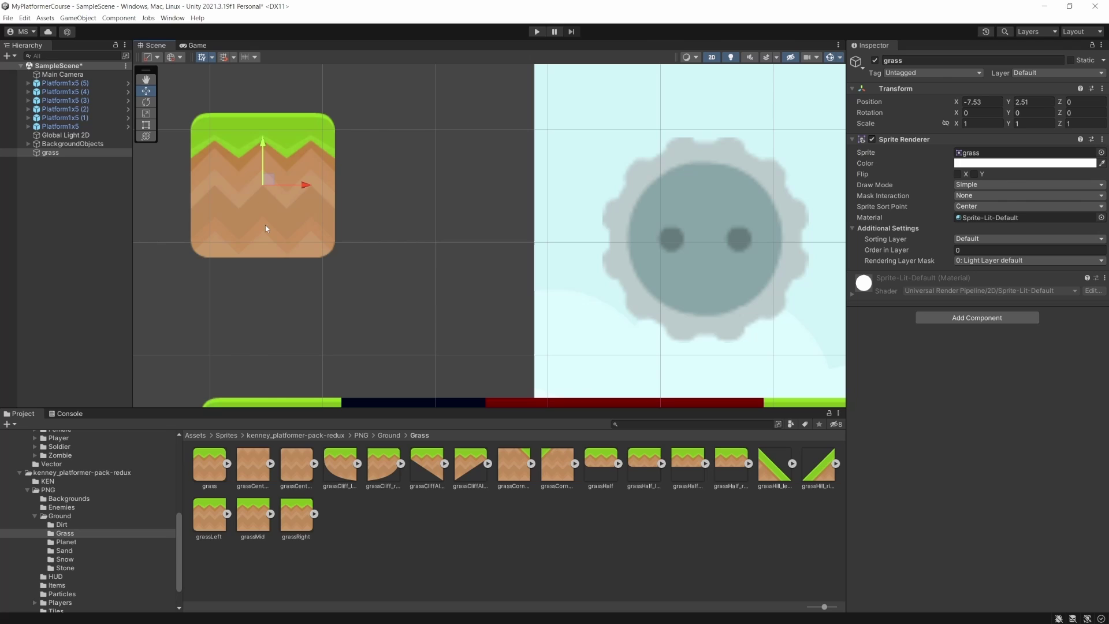
{"action": "left_click", "coordinate": [217, 463]}
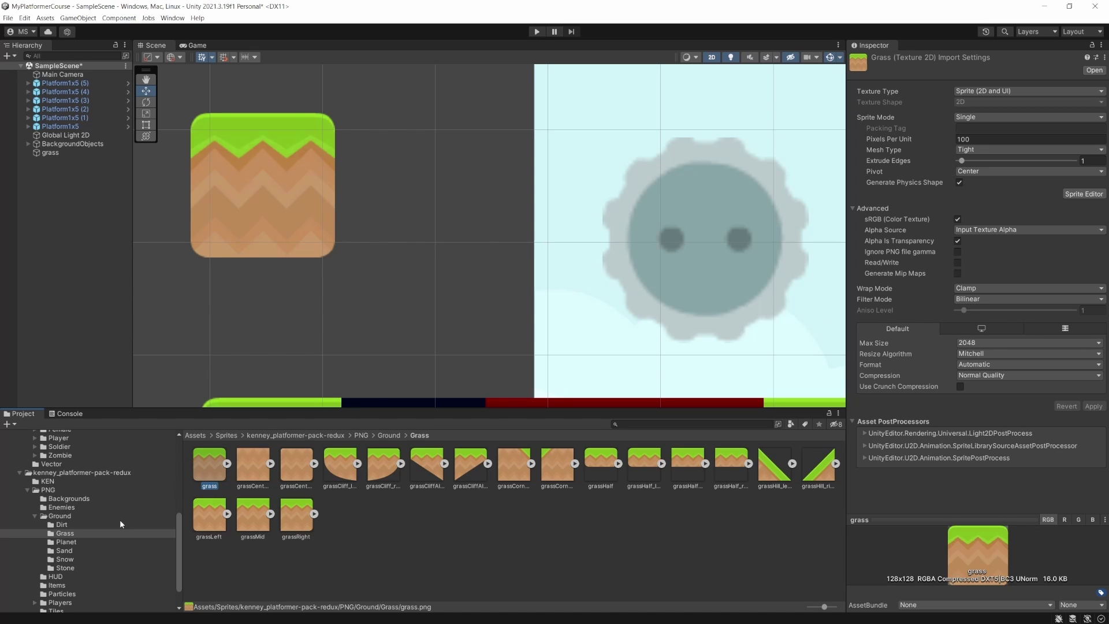
Step: Set Pixels Per Unit to 128 for all 18 grass textures and apply
{"action": "left_click", "coordinate": [306, 519], "text": "shift"}
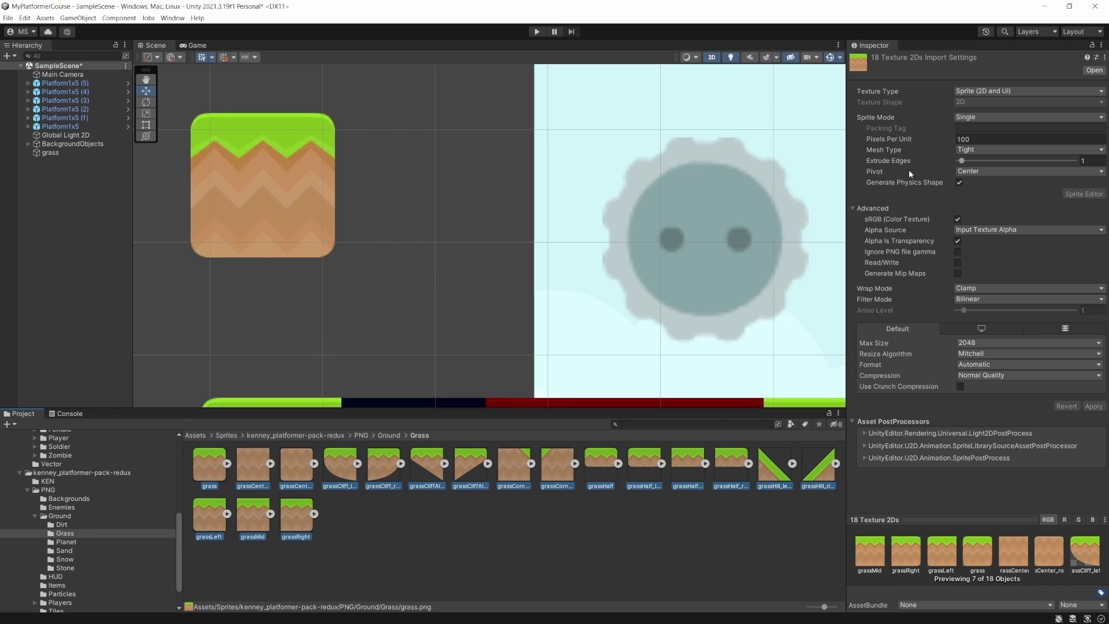
{"action": "left_click", "coordinate": [972, 139]}
{"action": "key", "text": "ctrl+a"}
{"action": "type", "text": "128"}
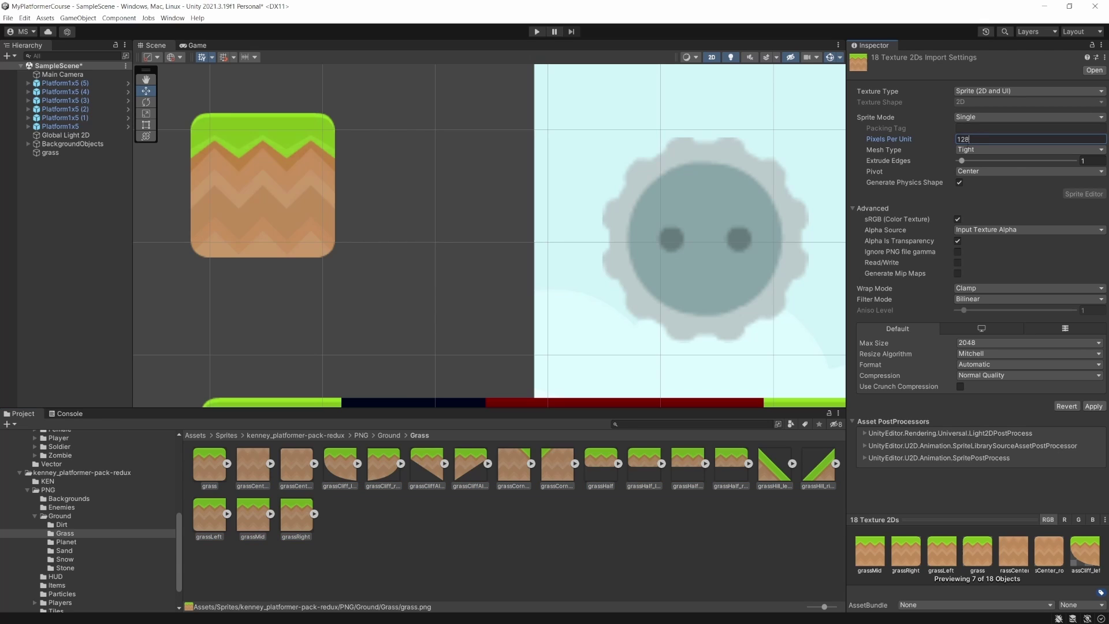
{"action": "left_click", "coordinate": [1092, 406]}
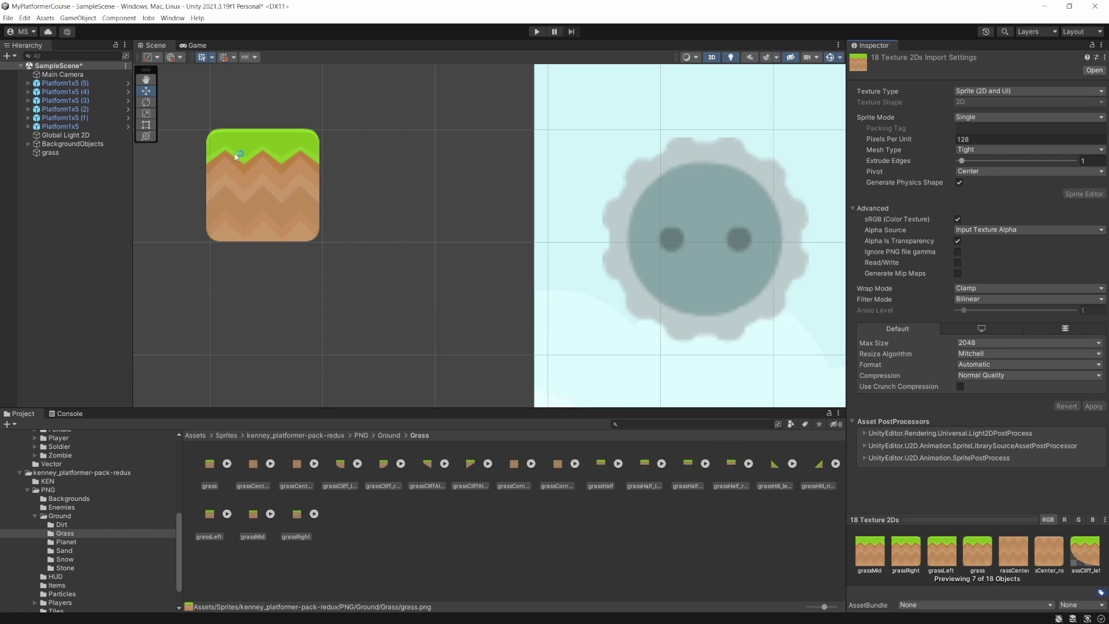
Step: Set the grass tile's position X and Y to 0
{"action": "left_click", "coordinate": [255, 180]}
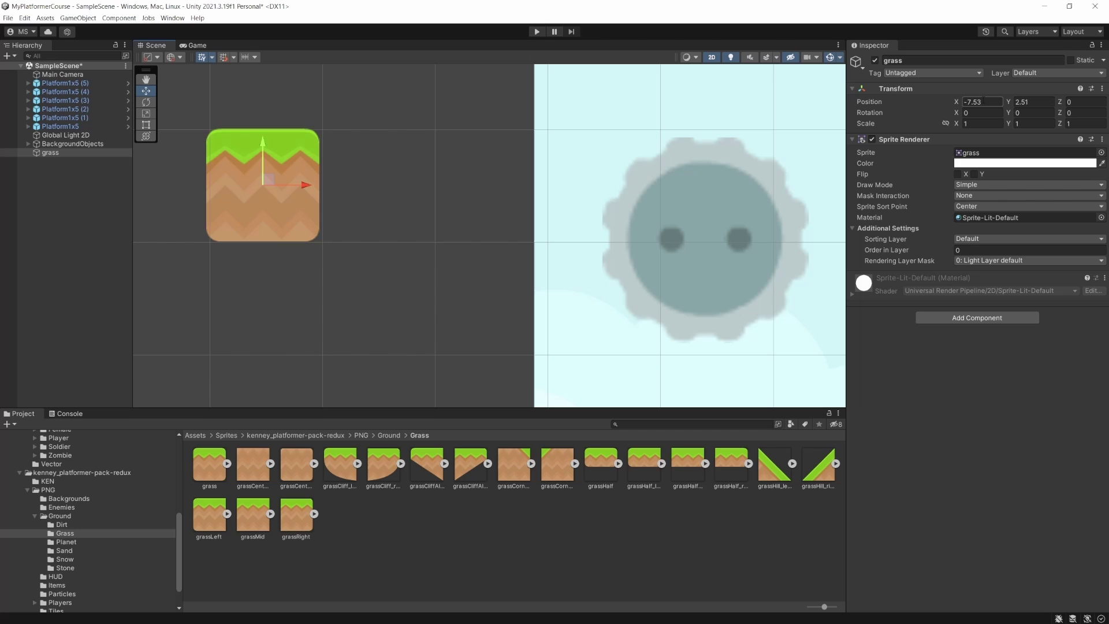
{"action": "left_click", "coordinate": [985, 101]}
{"action": "type", "text": "0"}
{"action": "key", "text": "Tab"}
{"action": "type", "text": "0"}
{"action": "key", "text": "Tab"}
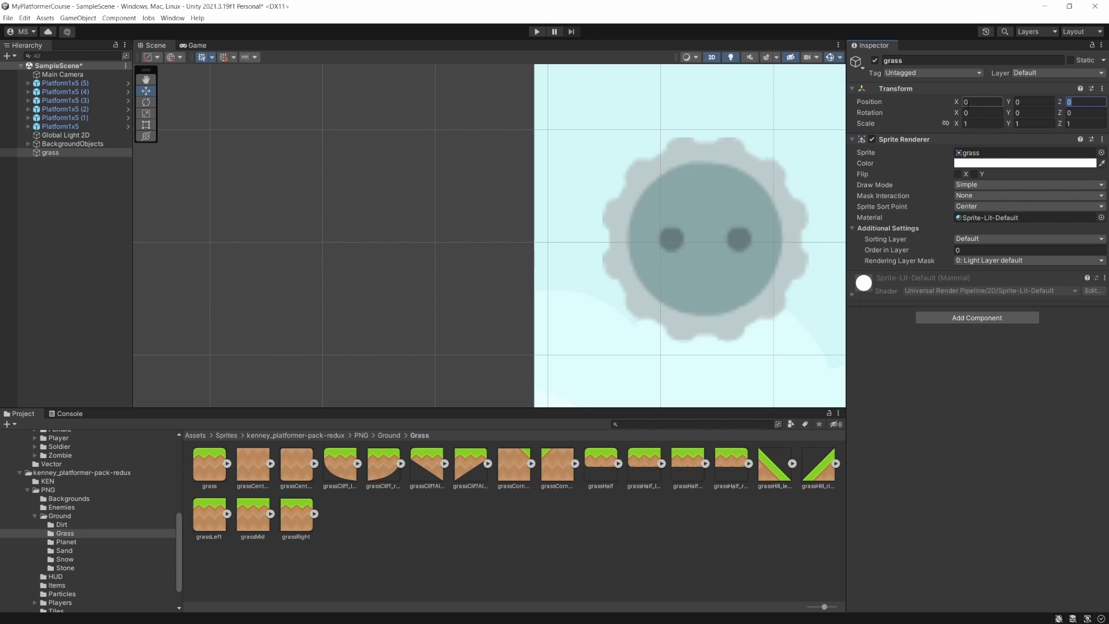
Step: Move the grass tile left to X -8.5 and up to Y 0.51, beside the left platform
{"action": "scroll", "coordinate": [442, 214], "scroll_direction": "down", "scroll_amount": 5}
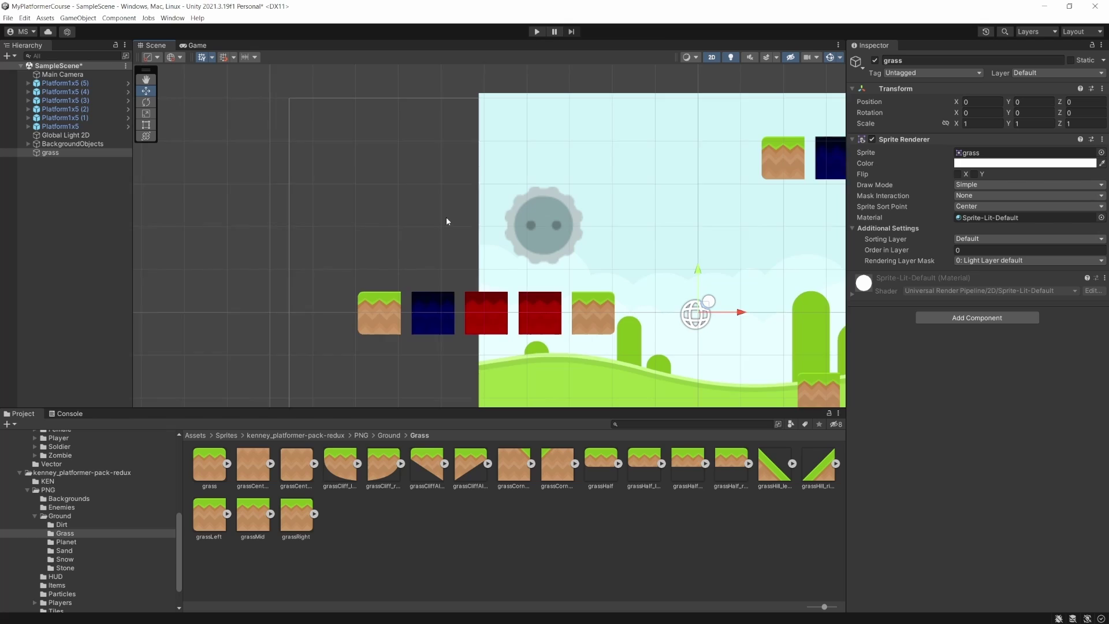
{"action": "scroll", "coordinate": [447, 222], "scroll_direction": "down", "scroll_amount": 1}
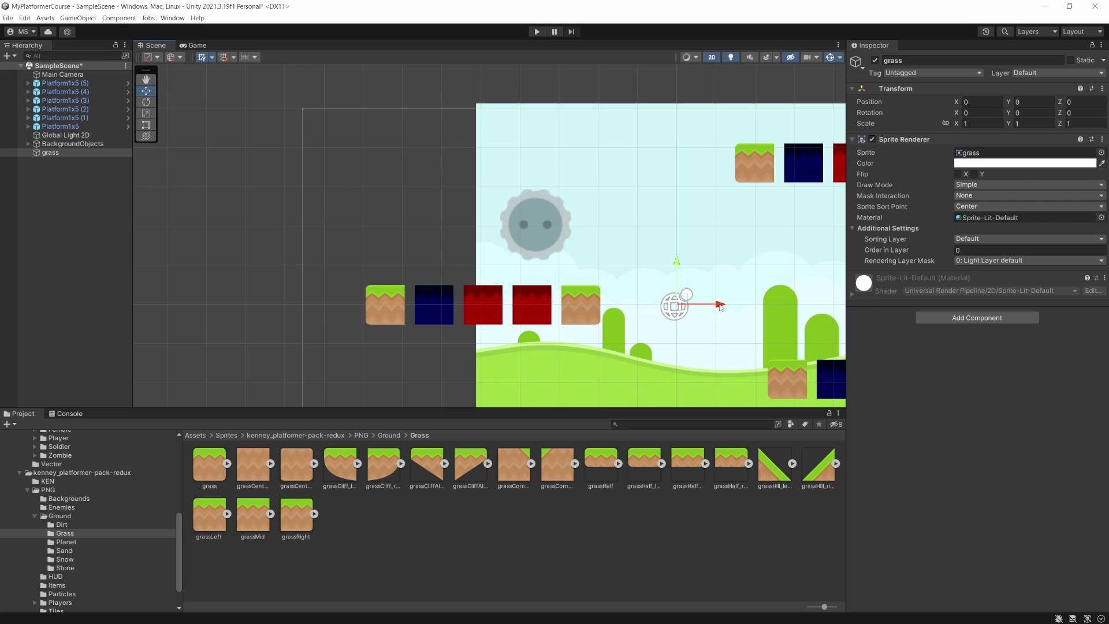
{"action": "left_click_drag", "start_coordinate": [721, 306], "coordinate": [386, 325]}
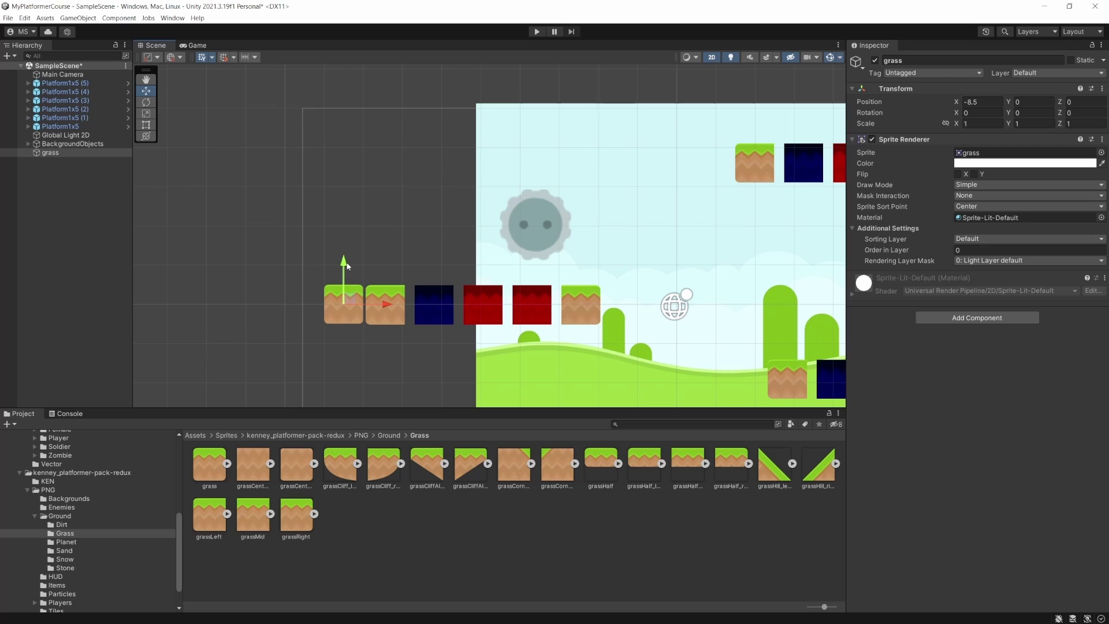
{"action": "left_click_drag", "start_coordinate": [347, 265], "coordinate": [347, 247]}
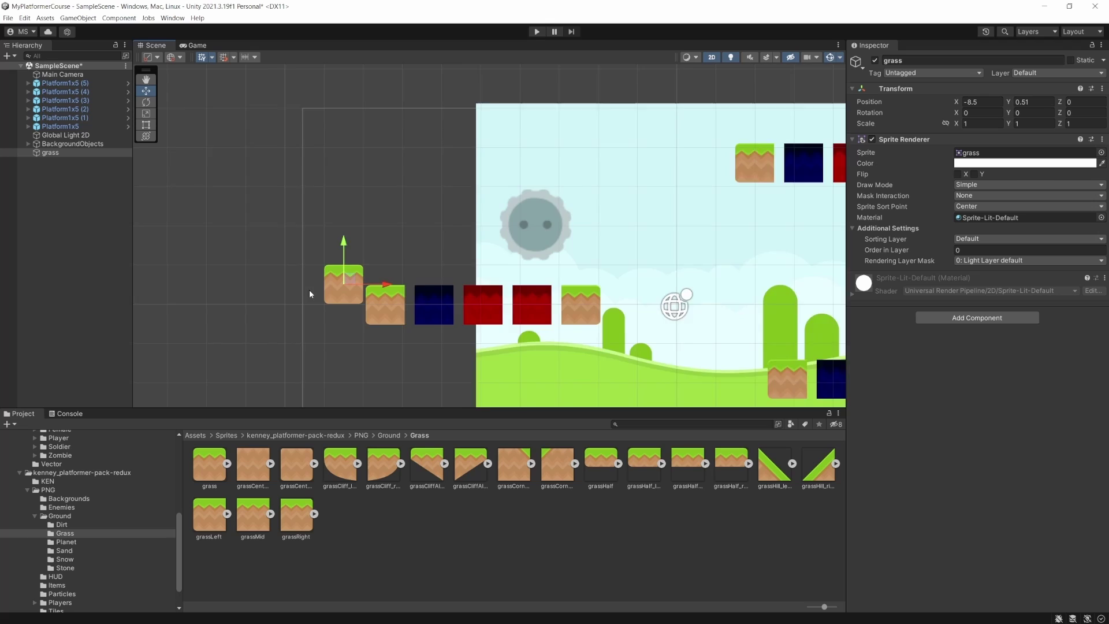
{"action": "scroll", "coordinate": [310, 290], "scroll_direction": "up", "scroll_amount": 3}
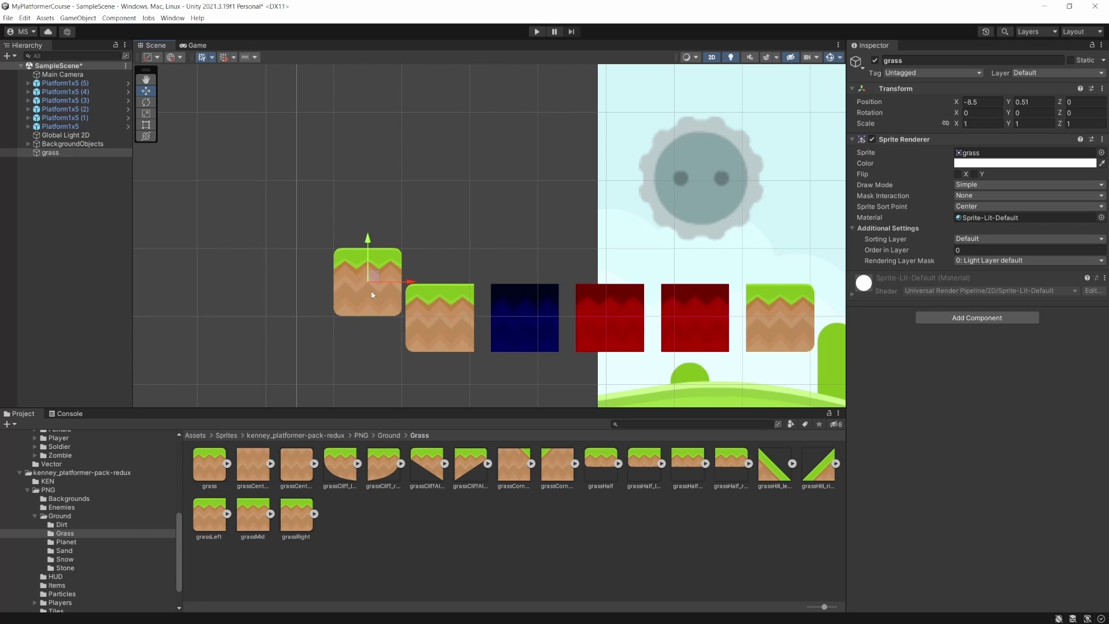
Step: Select the grass textures, then try moving the grass tile toward the grid and undo it
{"action": "left_click", "coordinate": [213, 466]}
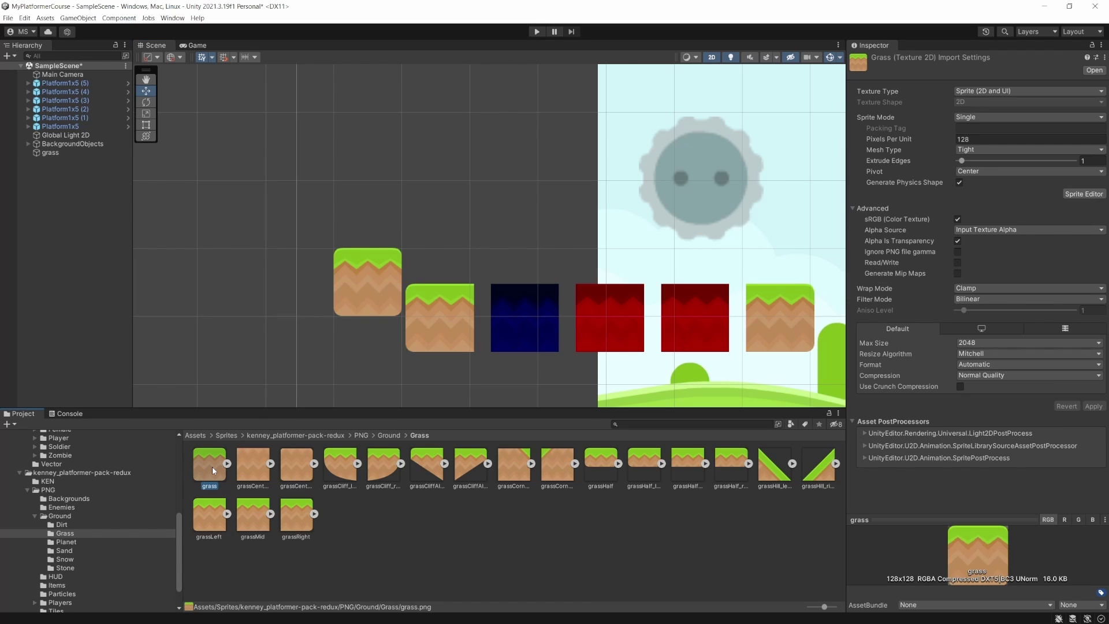
{"action": "left_click", "coordinate": [297, 527], "text": "shift"}
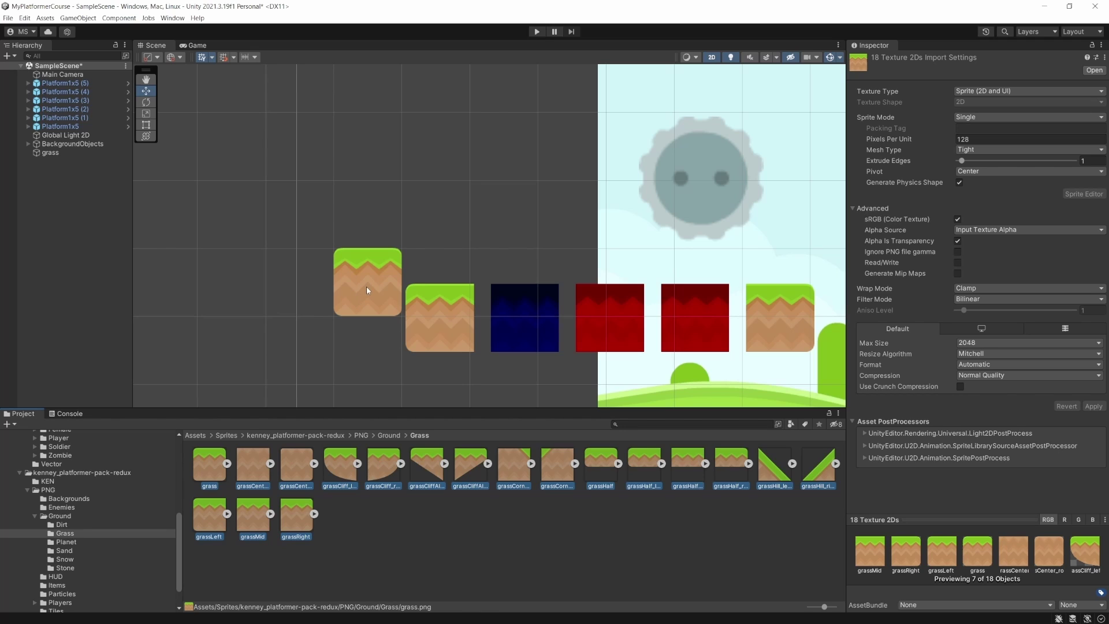
{"action": "left_click", "coordinate": [367, 287]}
{"action": "left_click_drag", "start_coordinate": [375, 277], "coordinate": [342, 311]}
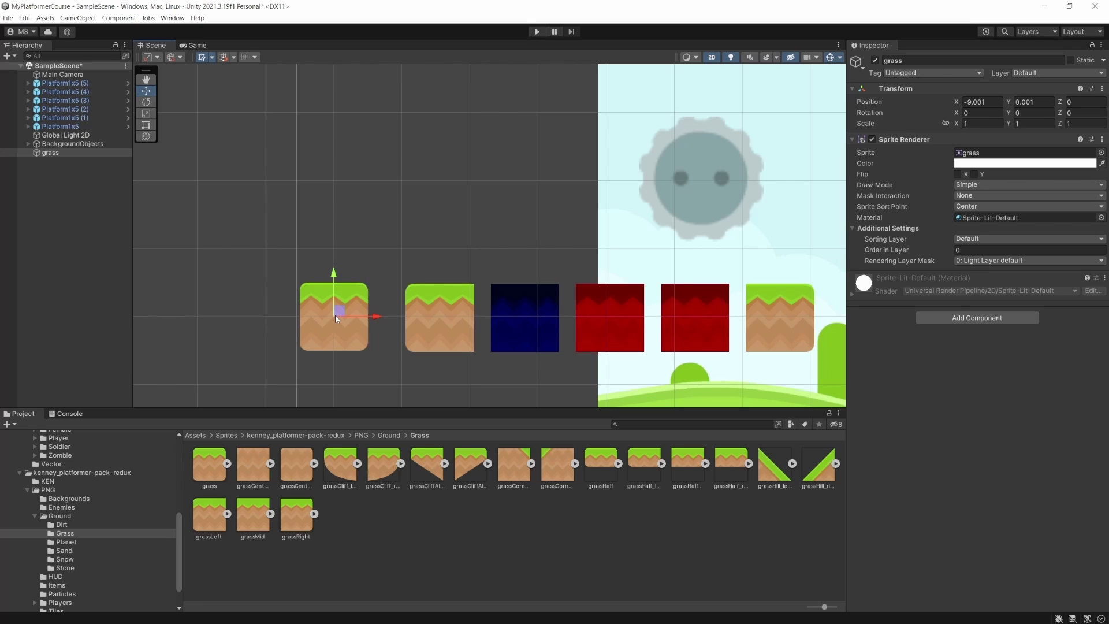
{"action": "key", "text": "ctrl+z"}
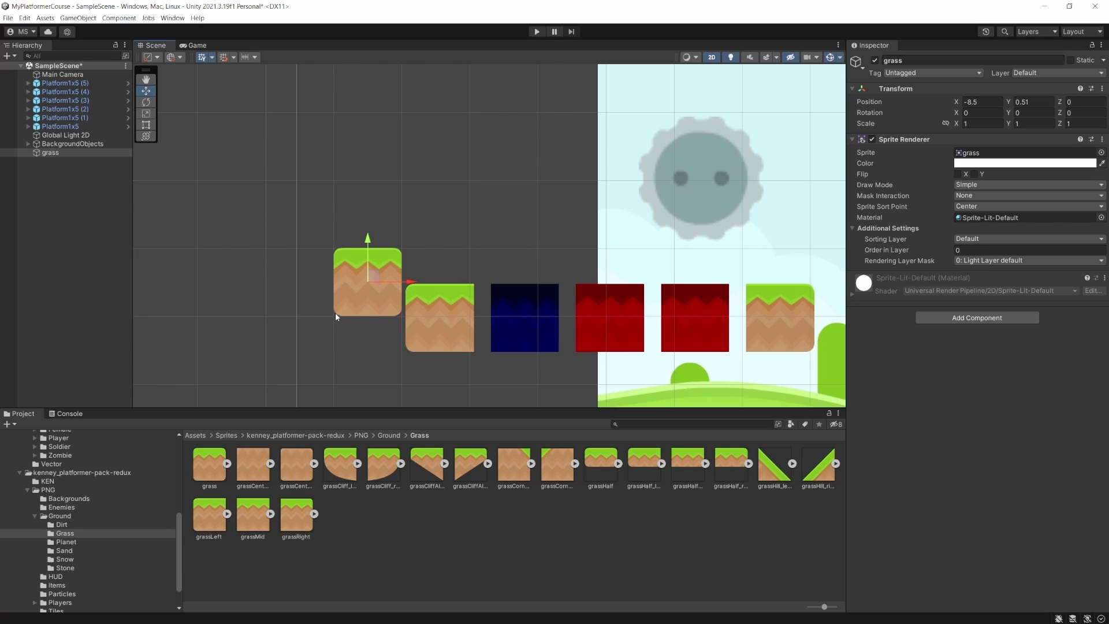
Step: Set the pivot of all 18 grass textures to Bottom Left and apply
{"action": "left_click", "coordinate": [202, 506]}
{"action": "key", "text": "ctrl+a"}
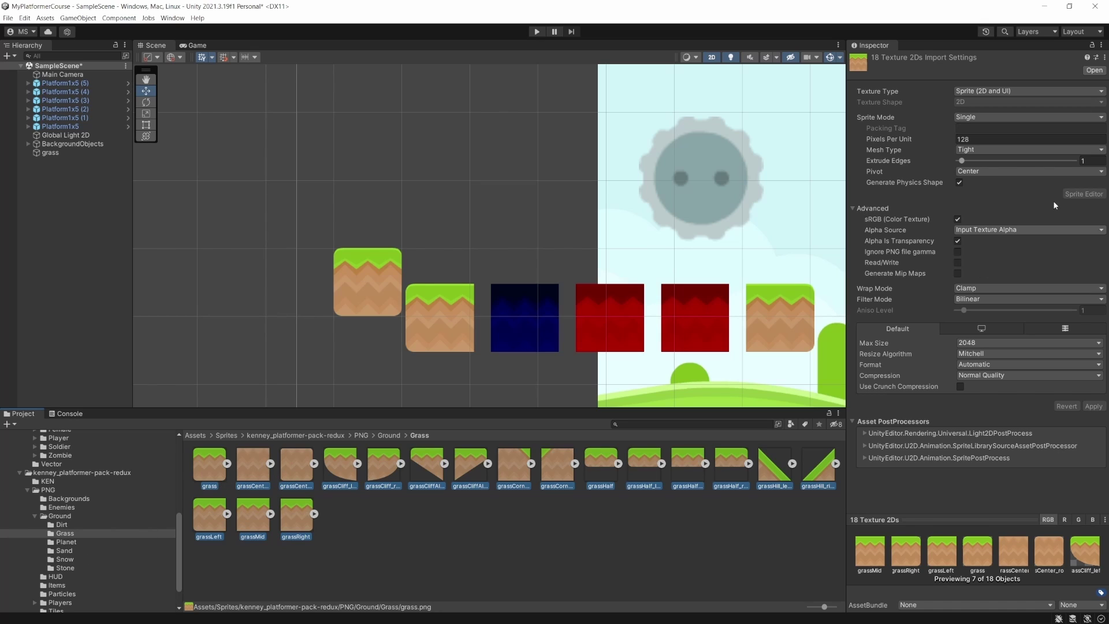
{"action": "left_click", "coordinate": [974, 172]}
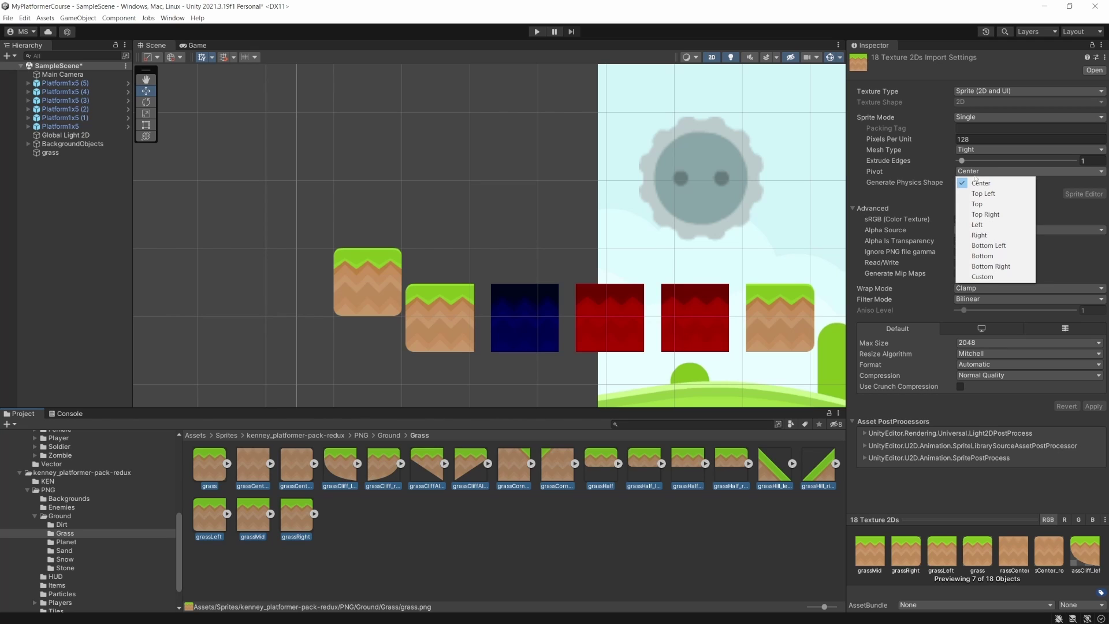
{"action": "left_click", "coordinate": [989, 246]}
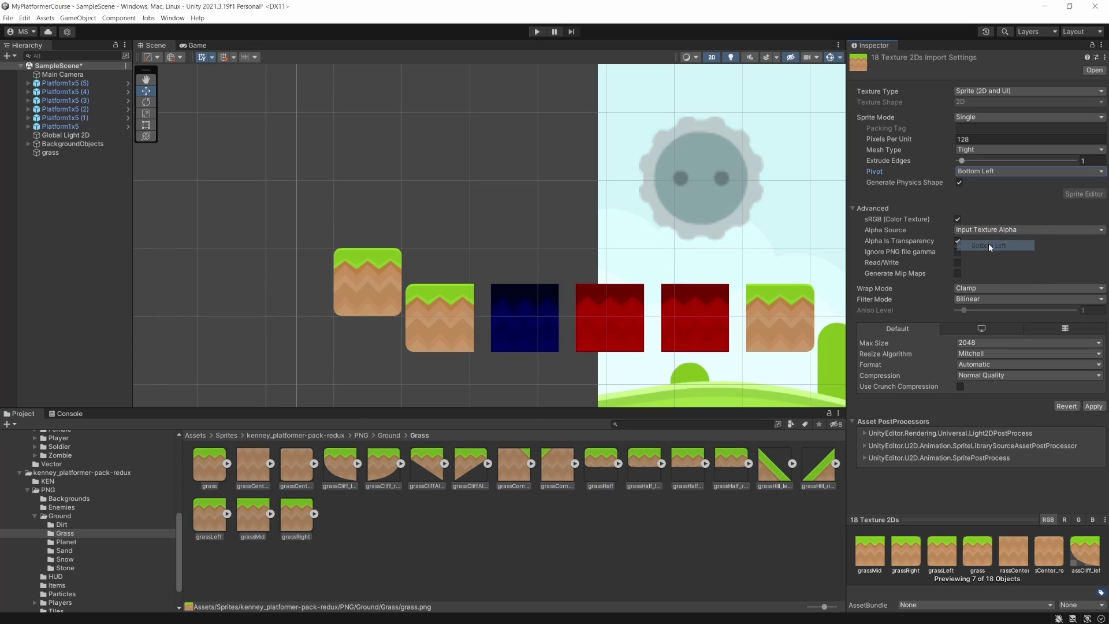
{"action": "left_click", "coordinate": [1093, 407]}
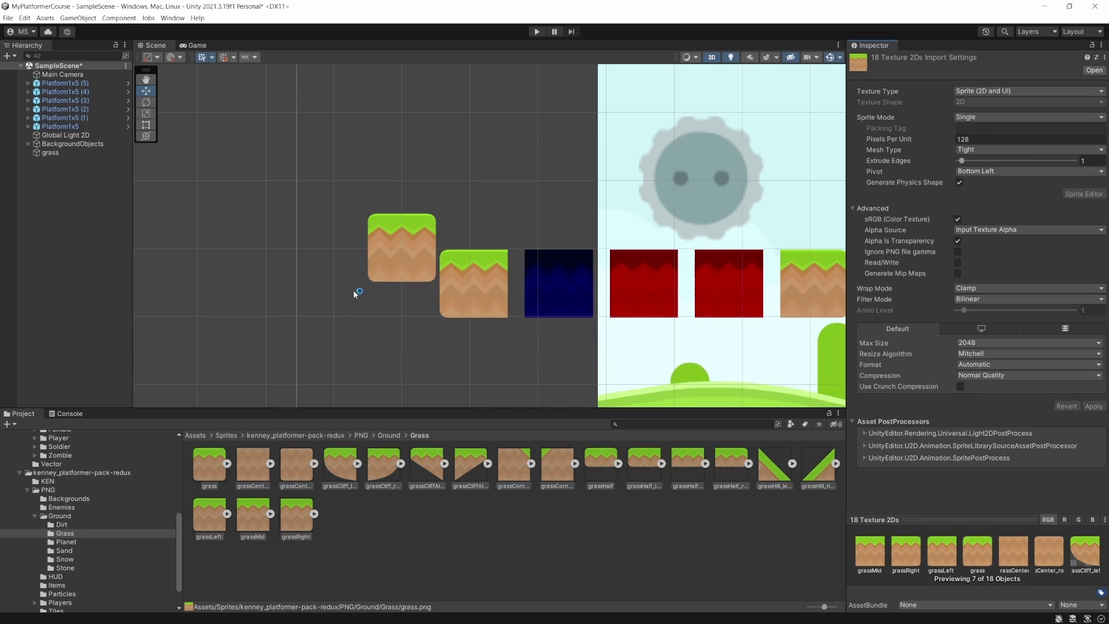
Step: Set the grass tile's position to X -9, Y 0
{"action": "left_click", "coordinate": [389, 240]}
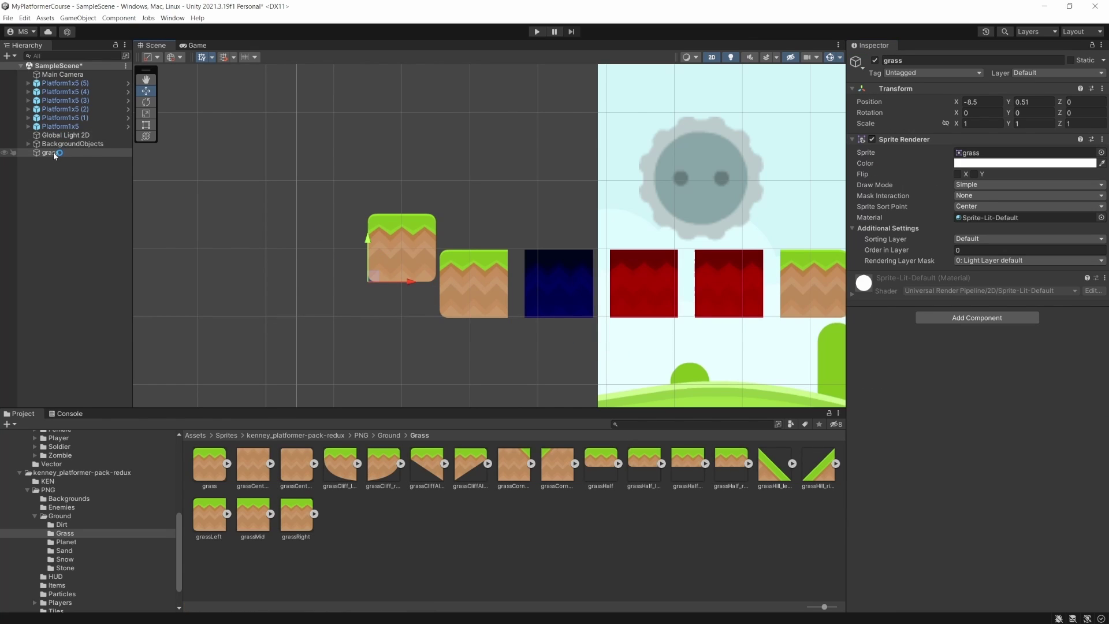
{"action": "left_click_drag", "start_coordinate": [376, 281], "coordinate": [342, 312]}
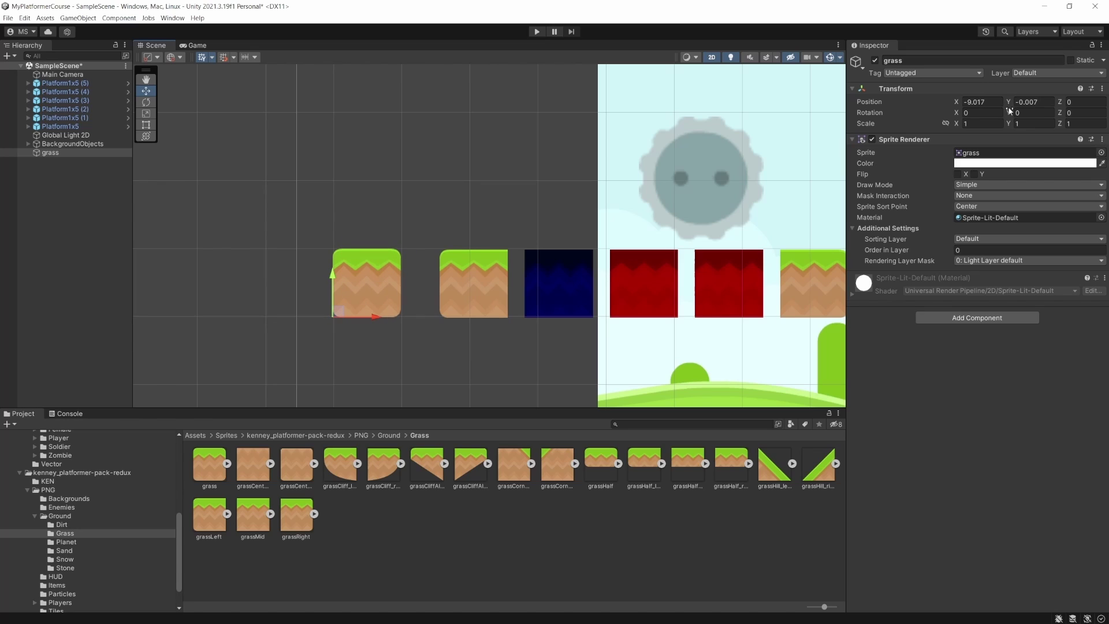
{"action": "left_click", "coordinate": [991, 103]}
{"action": "type", "text": "-9"}
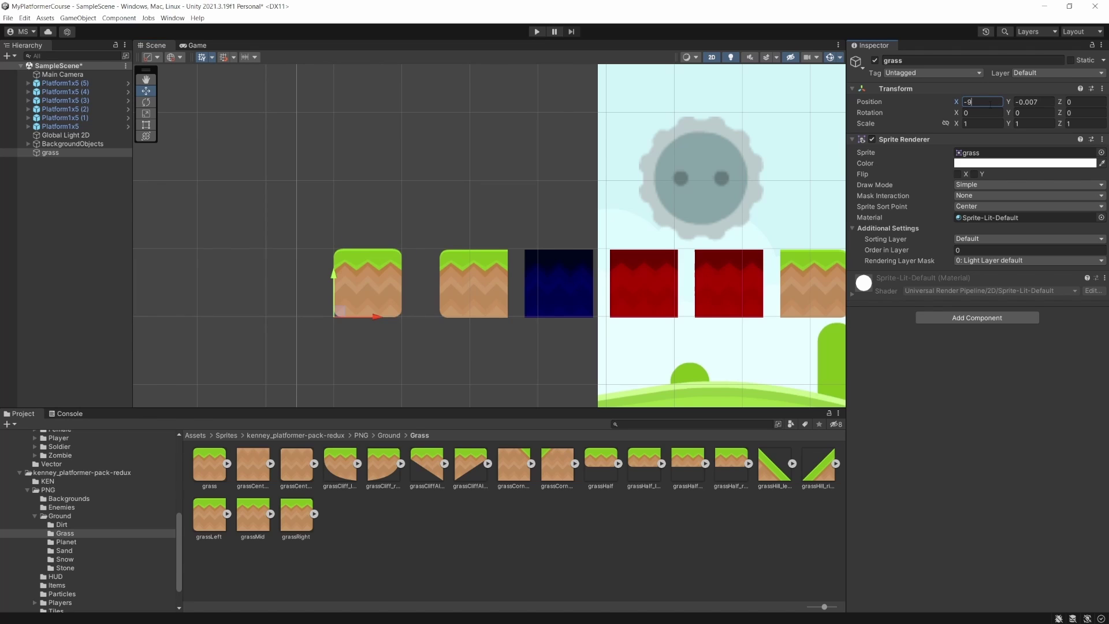
{"action": "key", "text": "Tab"}
{"action": "type", "text": "0"}
{"action": "key", "text": "Tab"}
{"action": "scroll", "coordinate": [333, 268], "scroll_direction": "up", "scroll_amount": 1}
{"action": "scroll", "coordinate": [334, 268], "scroll_direction": "up", "scroll_amount": 3}
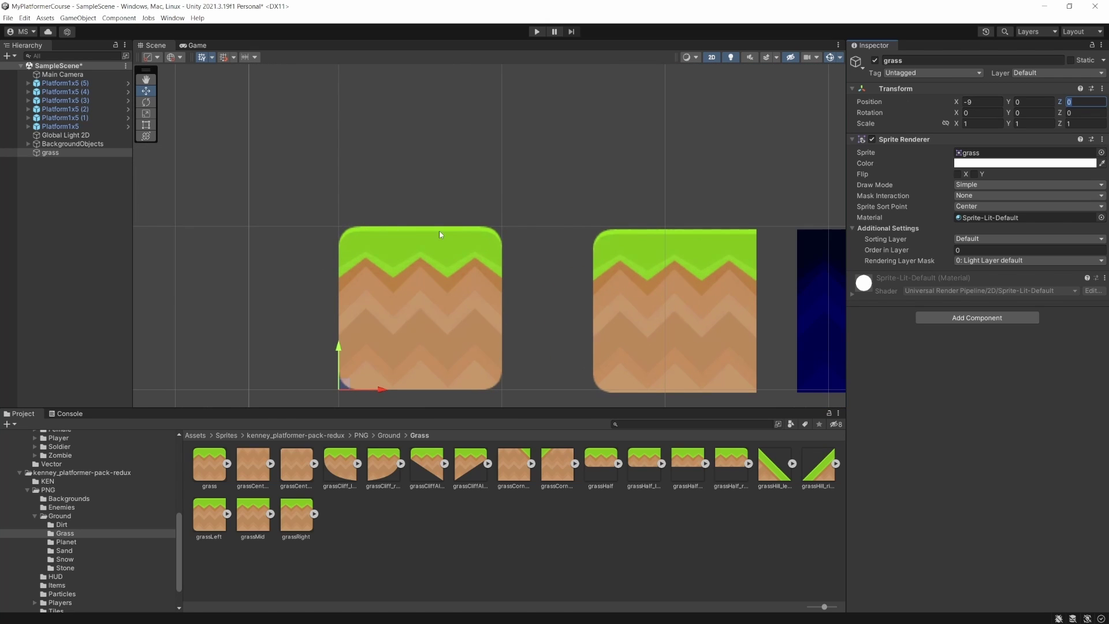
{"action": "scroll", "coordinate": [416, 248], "scroll_direction": "down", "scroll_amount": 3}
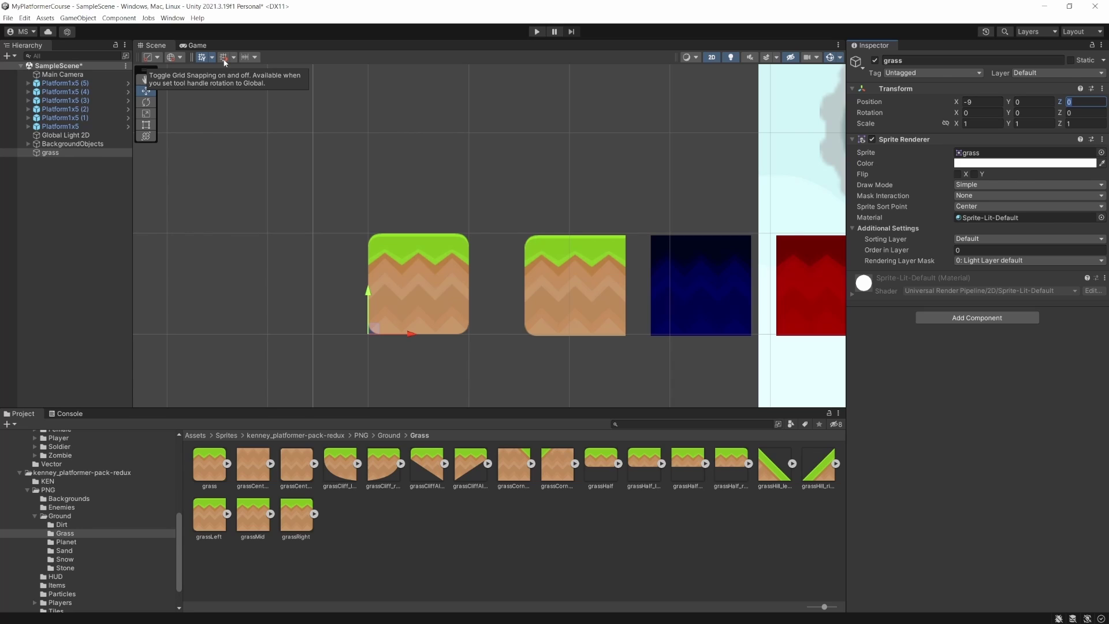
Step: Enable grid snapping and snap the grass tile to X -12, Y 1
{"action": "left_click", "coordinate": [225, 62]}
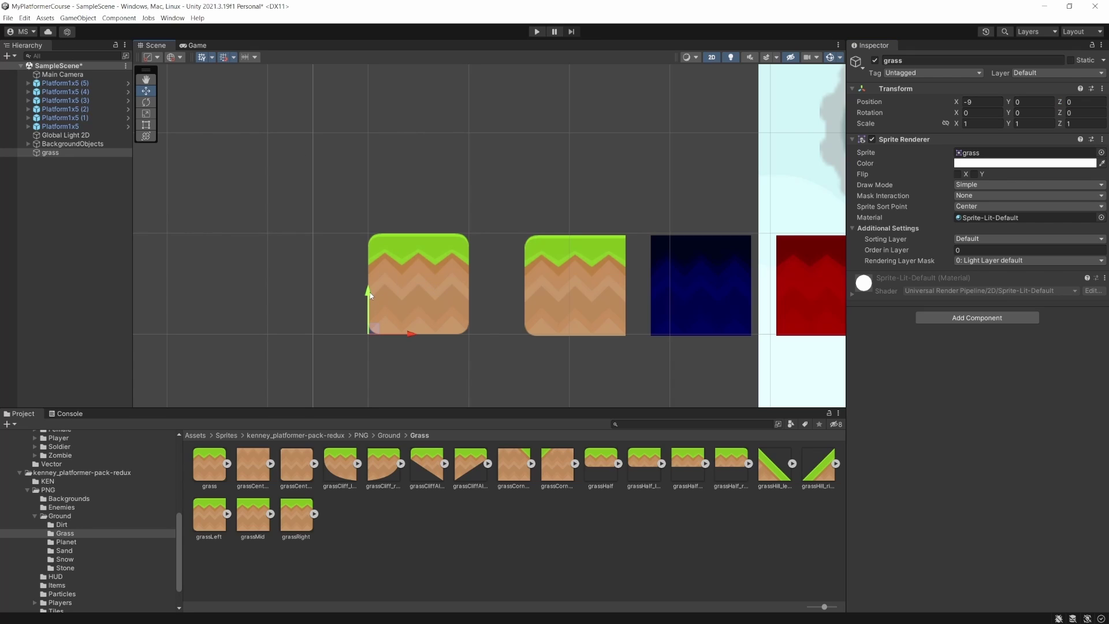
{"action": "left_click_drag", "start_coordinate": [369, 312], "coordinate": [385, 216]}
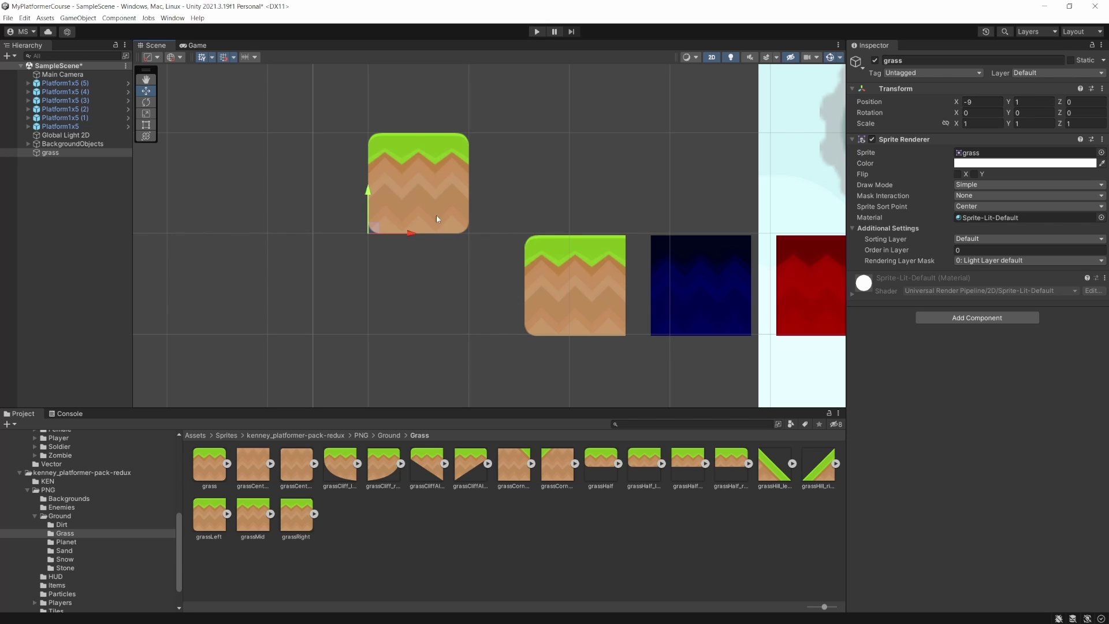
{"action": "scroll", "coordinate": [471, 202], "scroll_direction": "down", "scroll_amount": 3}
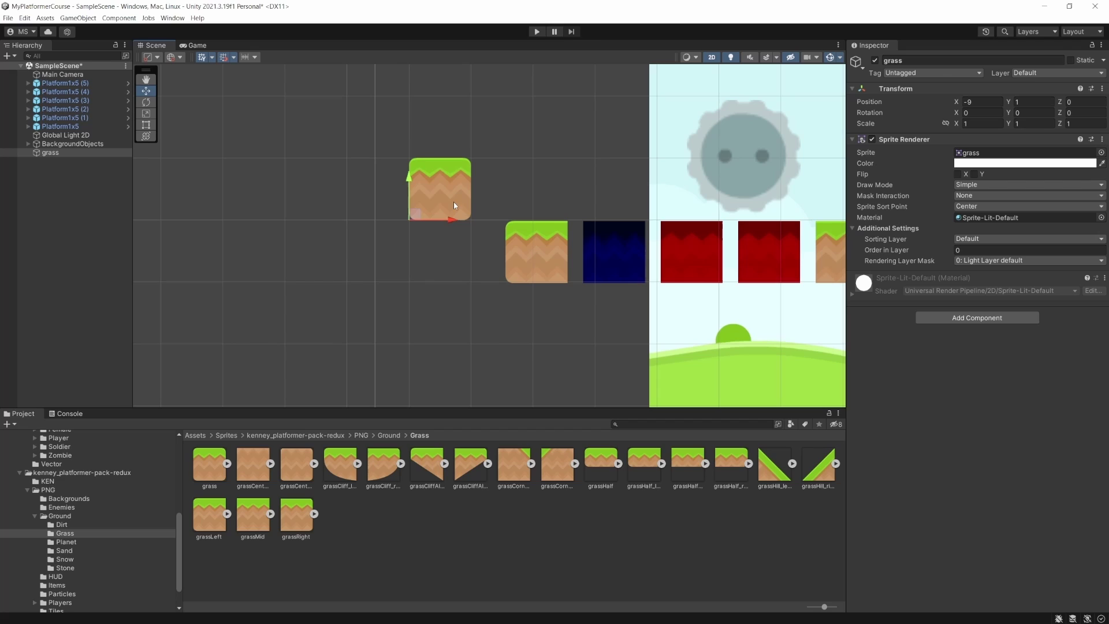
{"action": "left_click_drag", "start_coordinate": [450, 221], "coordinate": [234, 175]}
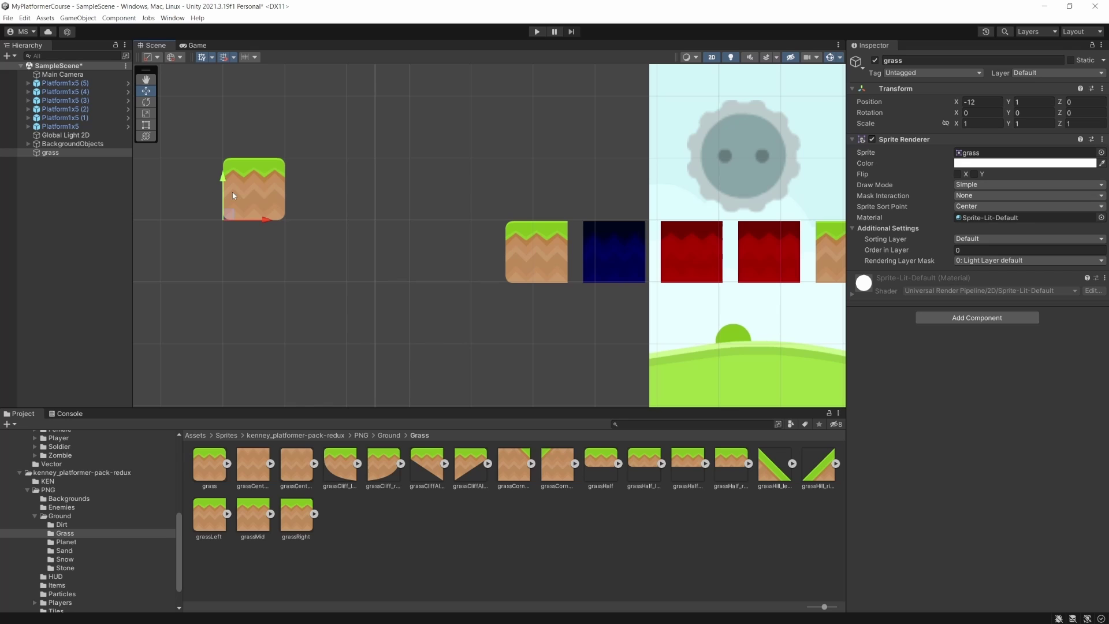
Step: Delete the test grass tile, pan out over the platforms, and open the Prefabs folder
{"action": "key", "text": "Delete"}
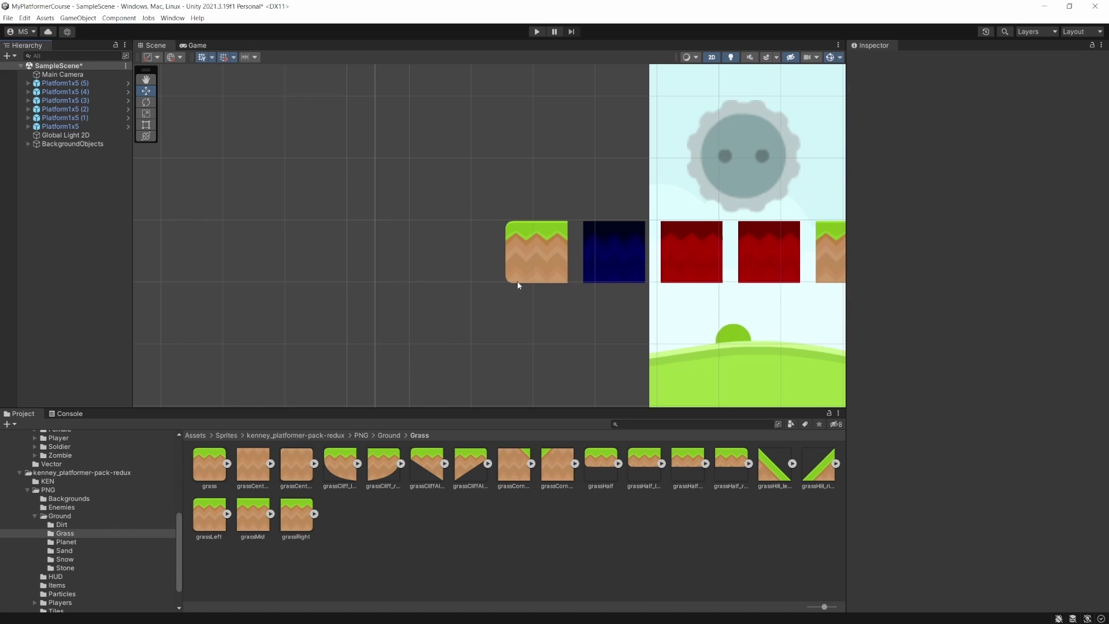
{"action": "scroll", "coordinate": [602, 265], "scroll_direction": "down", "scroll_amount": 3}
{"action": "middle_click_drag", "start_coordinate": [602, 266], "coordinate": [534, 258]}
{"action": "scroll", "coordinate": [534, 259], "scroll_direction": "down", "scroll_amount": 2}
{"action": "scroll", "coordinate": [578, 205], "scroll_direction": "up", "scroll_amount": 3}
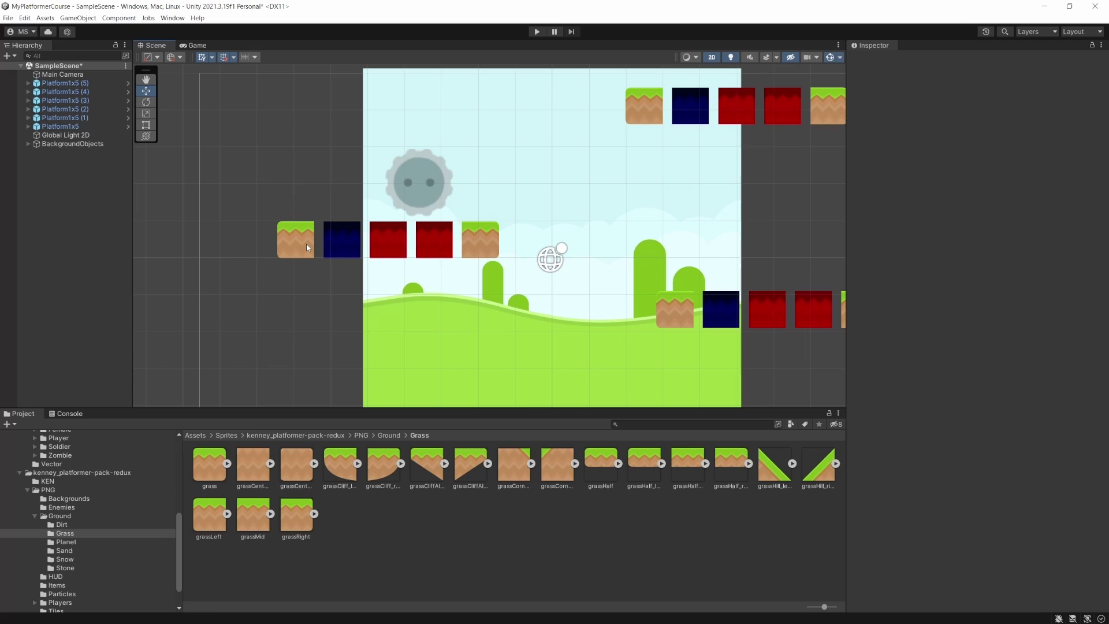
{"action": "scroll", "coordinate": [50, 496], "scroll_direction": "up", "scroll_amount": 5}
{"action": "left_click", "coordinate": [48, 486]}
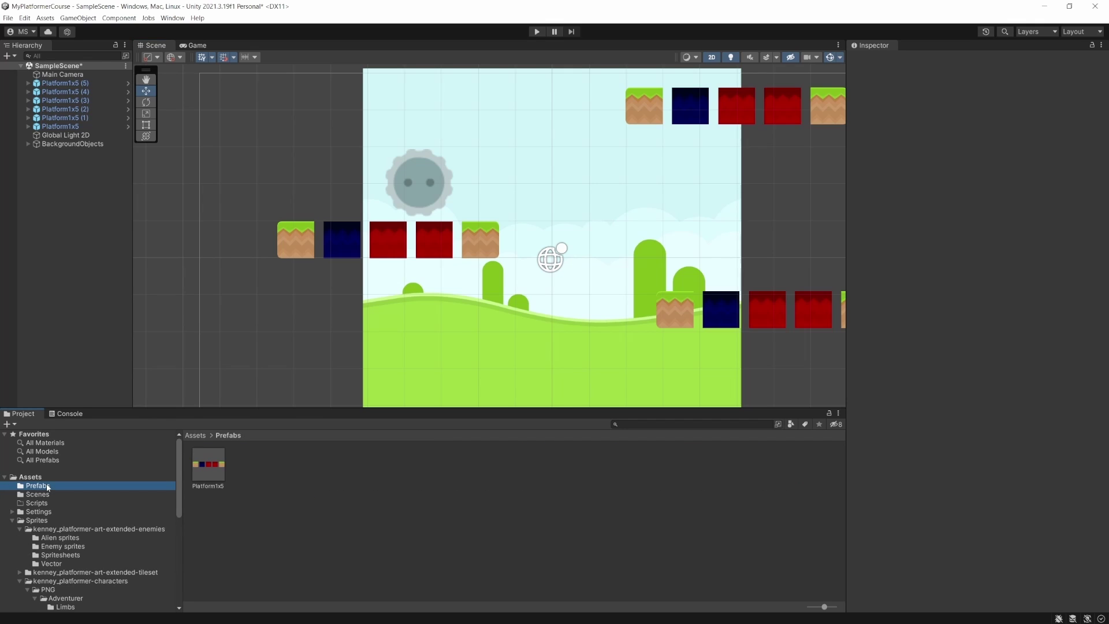
Step: In the Platform1x5 prefab, set grassMid X to 1 and grassMid (1) X to 2
{"action": "double_click", "coordinate": [206, 469]}
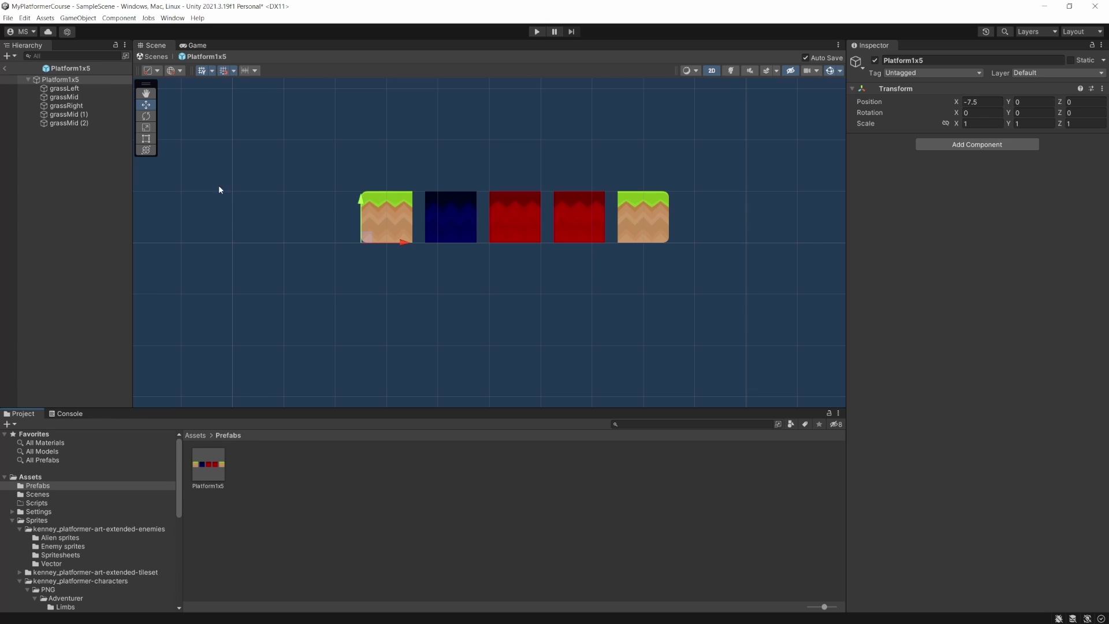
{"action": "left_click", "coordinate": [65, 88]}
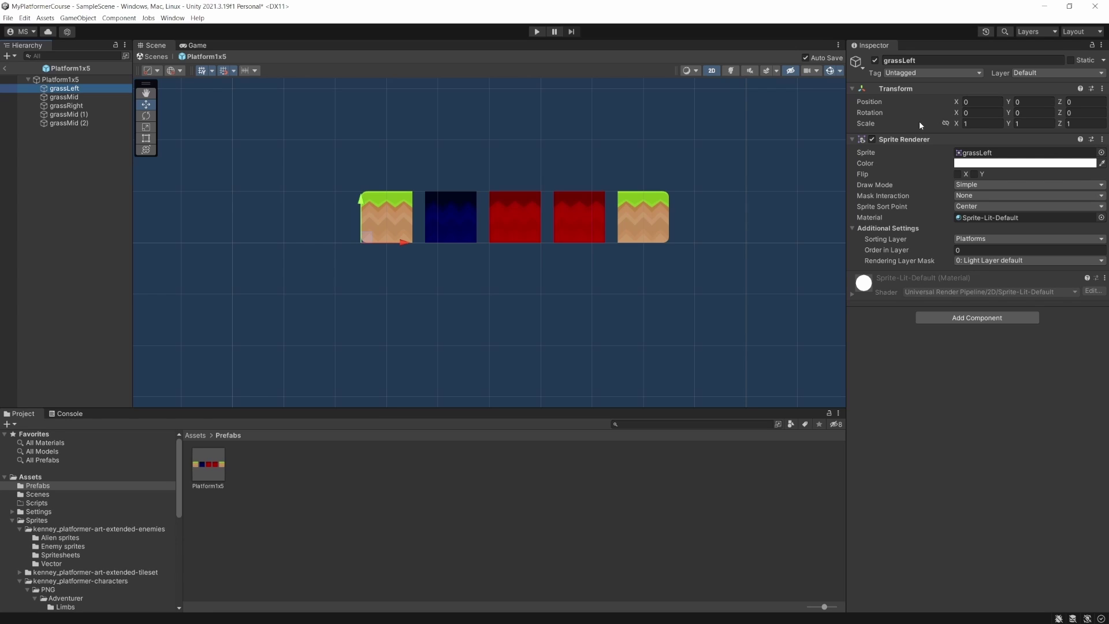
{"action": "left_click", "coordinate": [64, 97]}
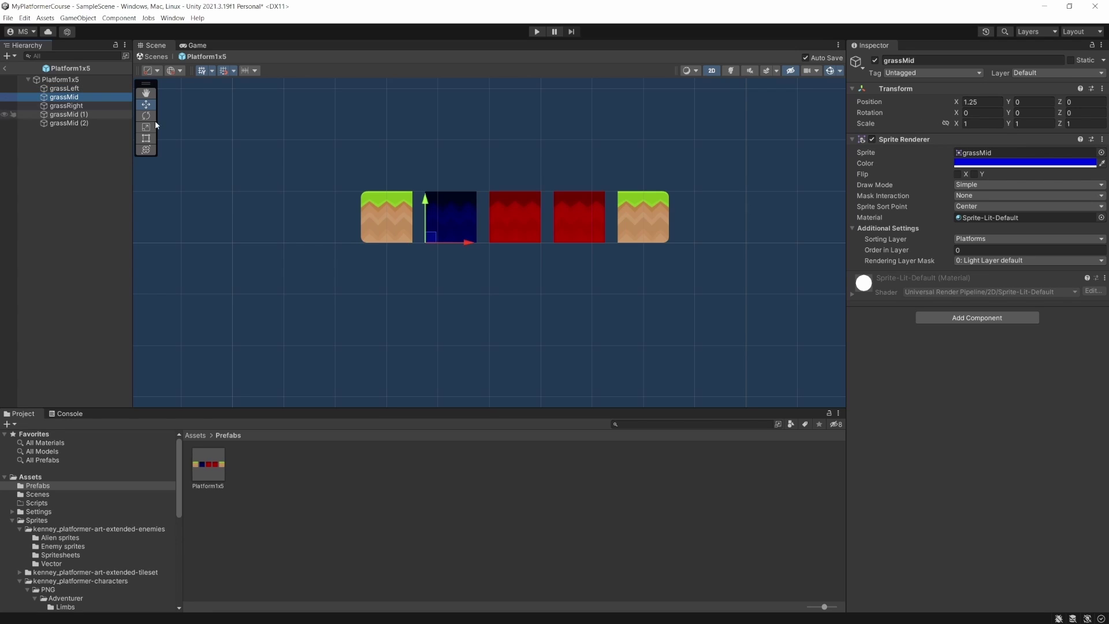
{"action": "left_click", "coordinate": [982, 102]}
{"action": "type", "text": "1"}
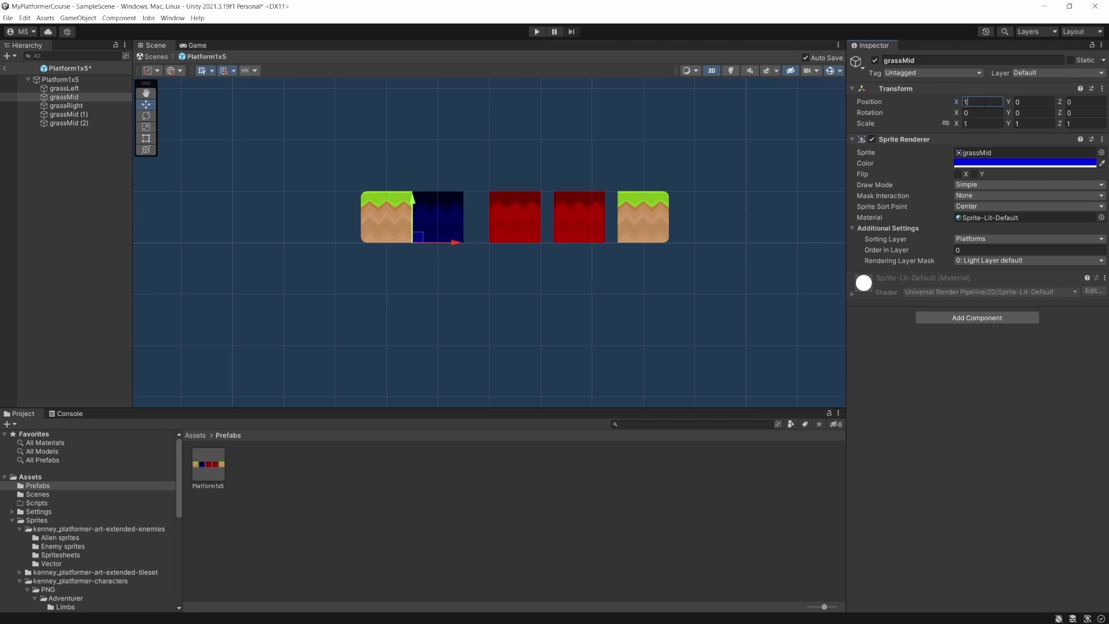
{"action": "left_click", "coordinate": [66, 106]}
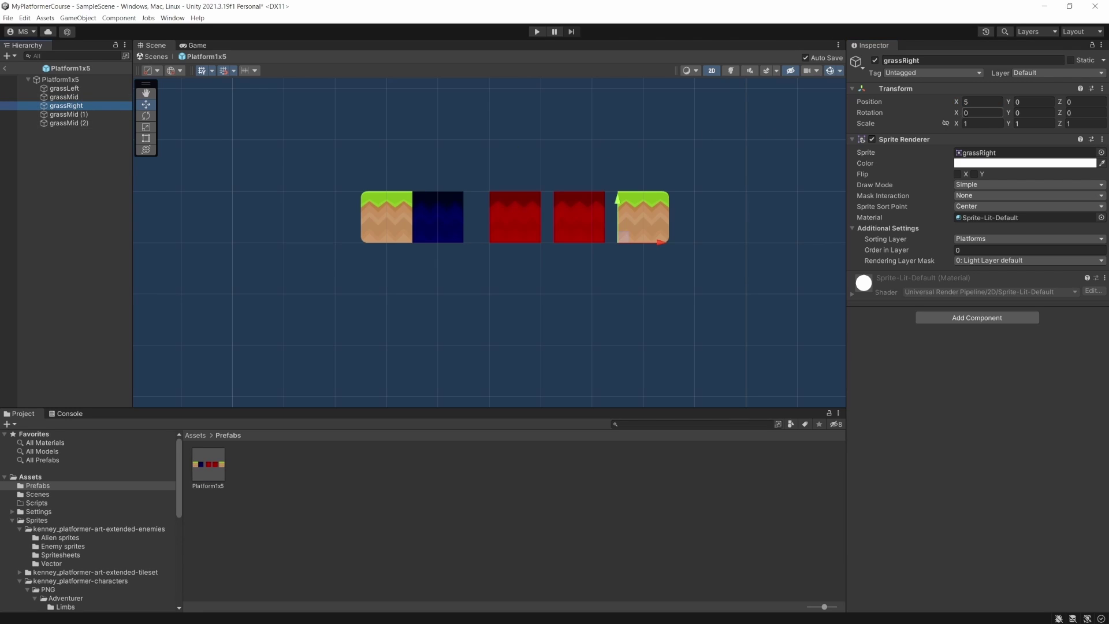
{"action": "left_click", "coordinate": [65, 115]}
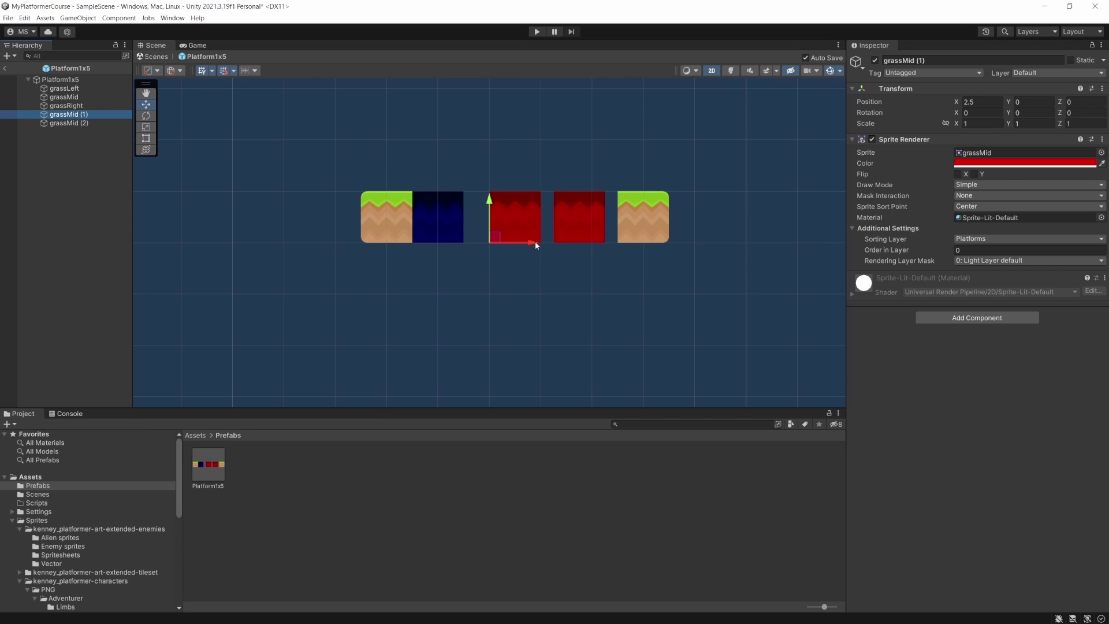
{"action": "left_click", "coordinate": [982, 102]}
{"action": "type", "text": "2"}
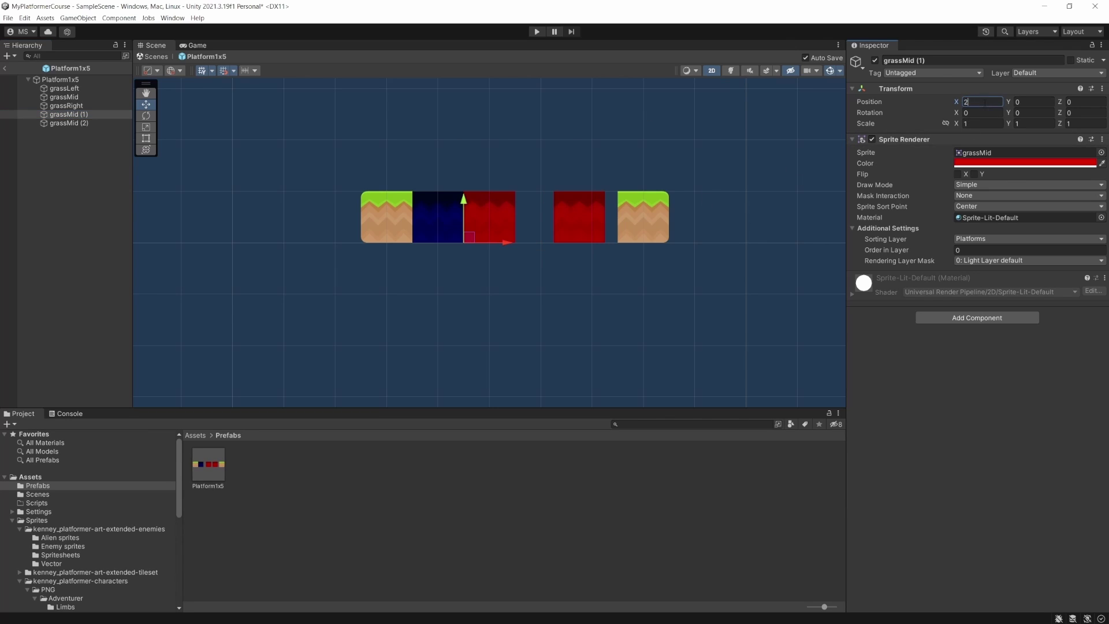
Step: Set grassMid (2) X to 3 and grassRight X to 4, then return to SampleScene
{"action": "left_click", "coordinate": [64, 123]}
{"action": "left_click", "coordinate": [982, 102]}
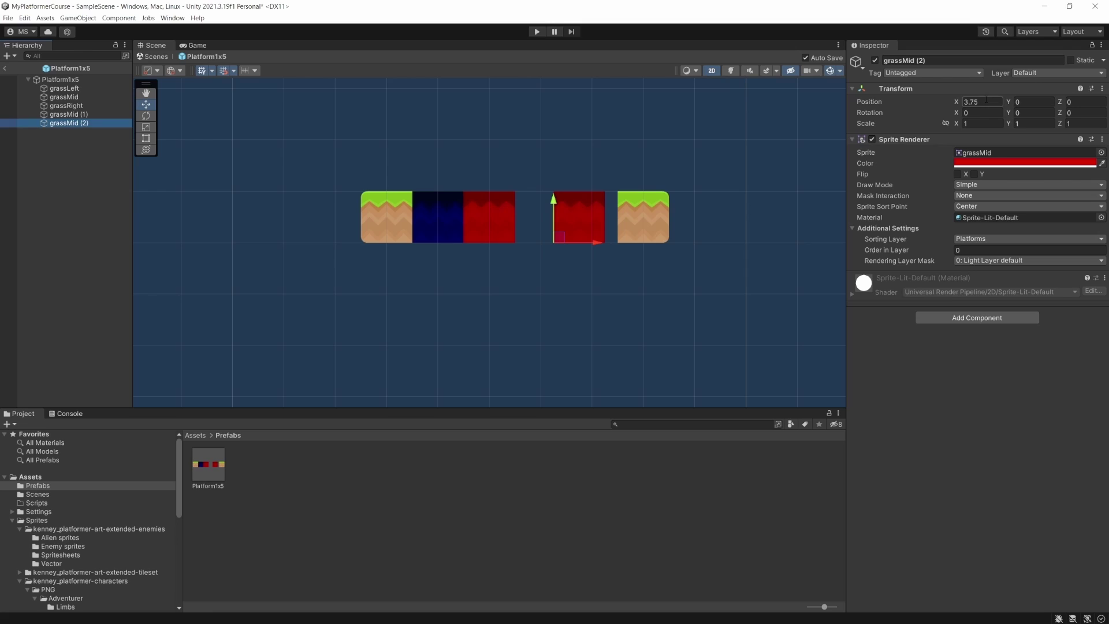
{"action": "type", "text": "3"}
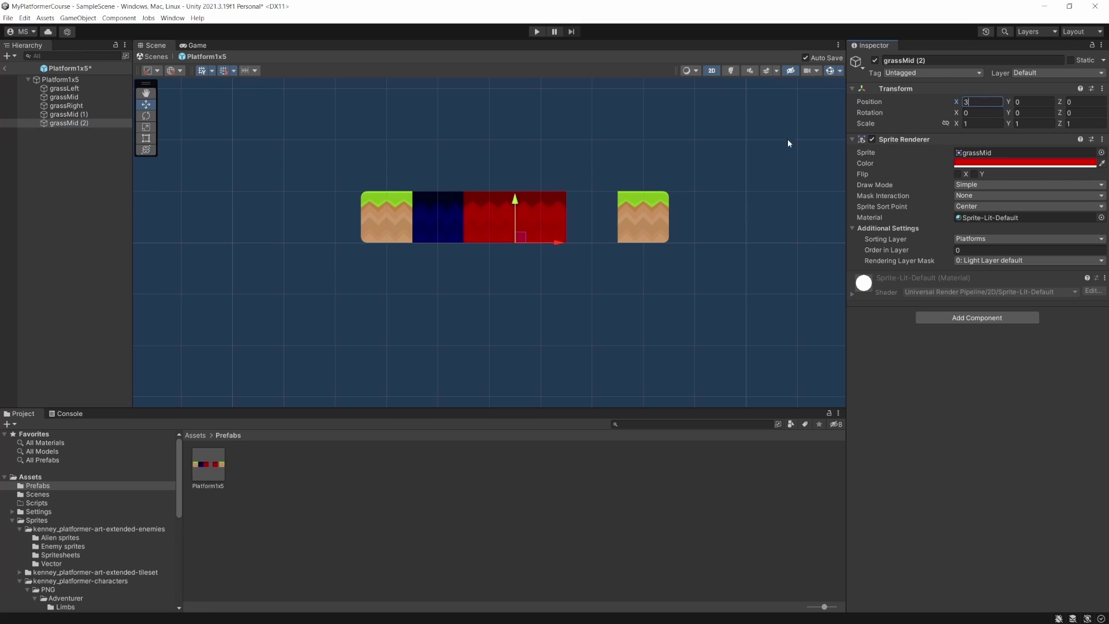
{"action": "left_click", "coordinate": [60, 107]}
{"action": "left_click", "coordinate": [982, 102]}
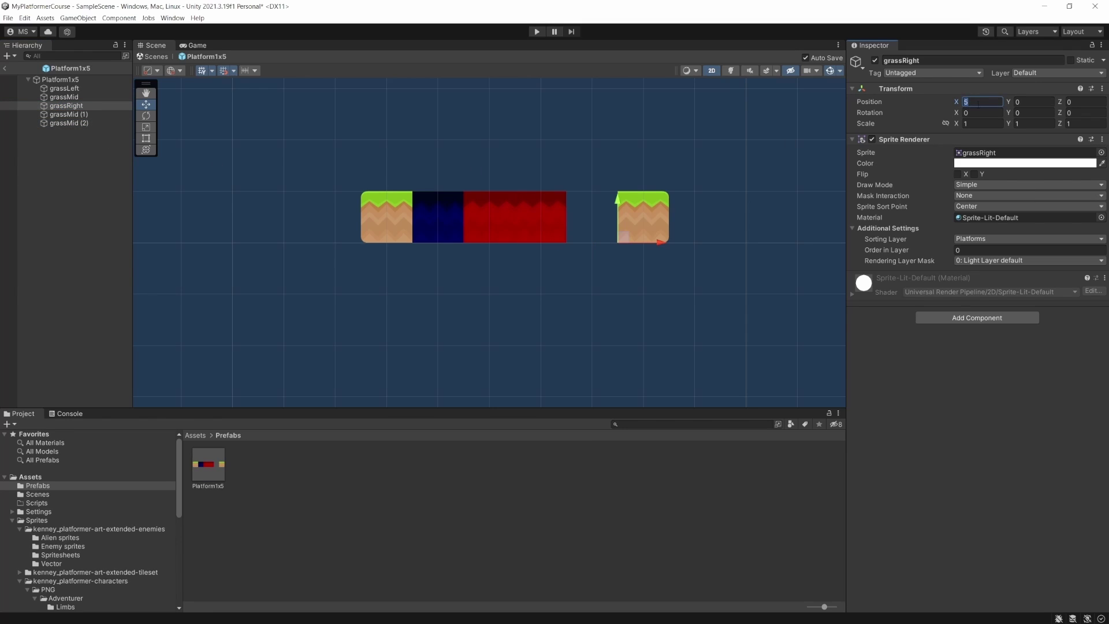
{"action": "type", "text": "4"}
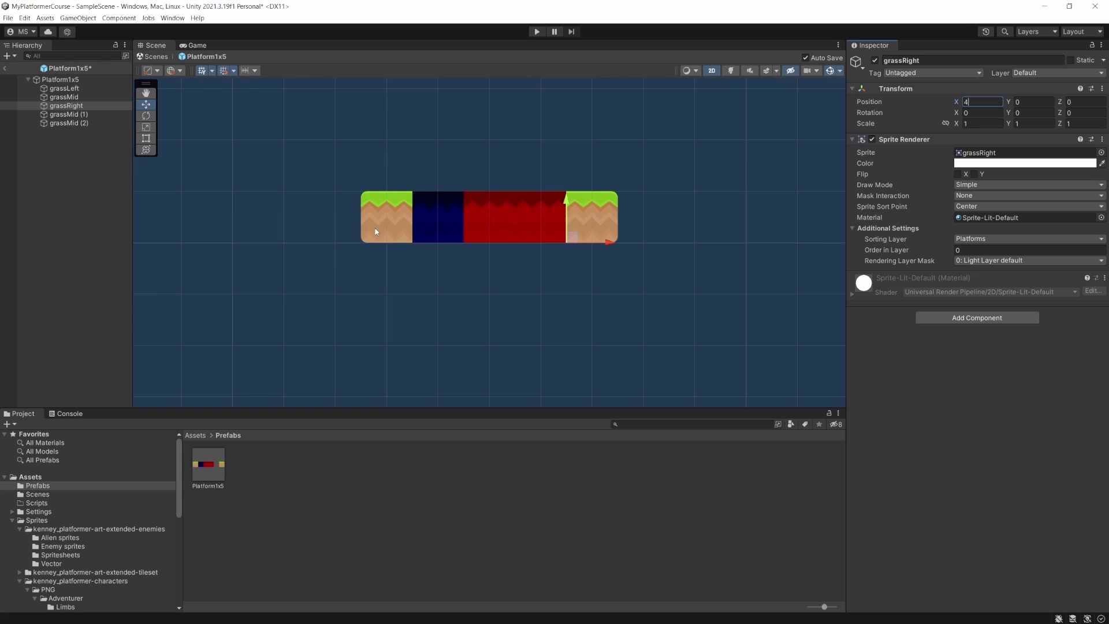
{"action": "left_click", "coordinate": [63, 89]}
{"action": "left_click", "coordinate": [65, 80]}
{"action": "left_click", "coordinate": [5, 68]}
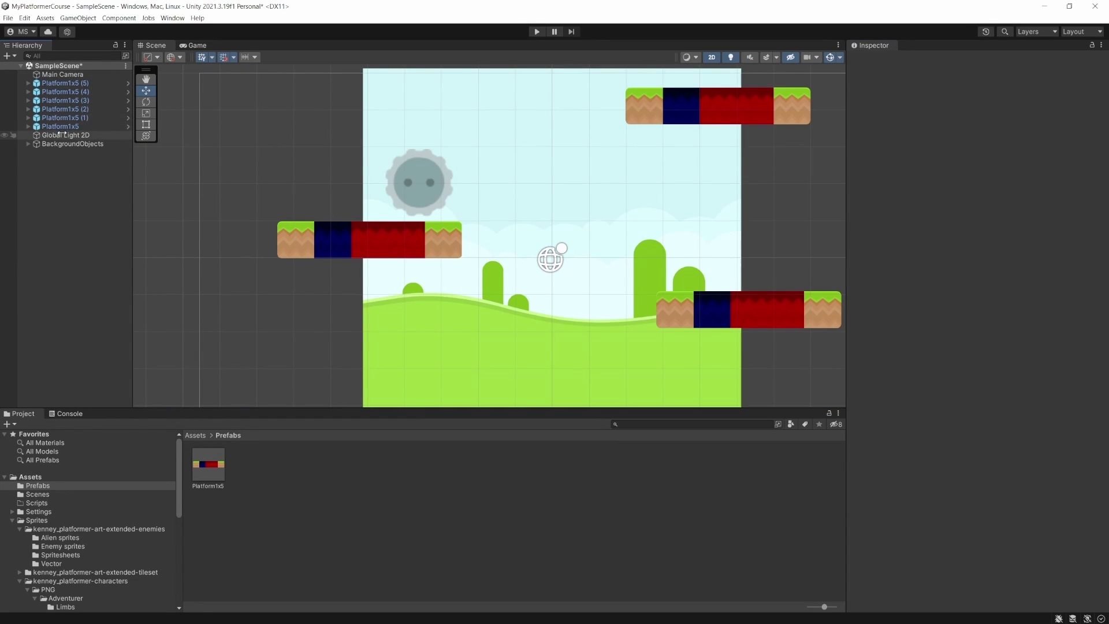
Step: Set the original Platform1x5's Transform Position X and Y to 0, placing it at 0, 0, 0
{"action": "left_click", "coordinate": [60, 127]}
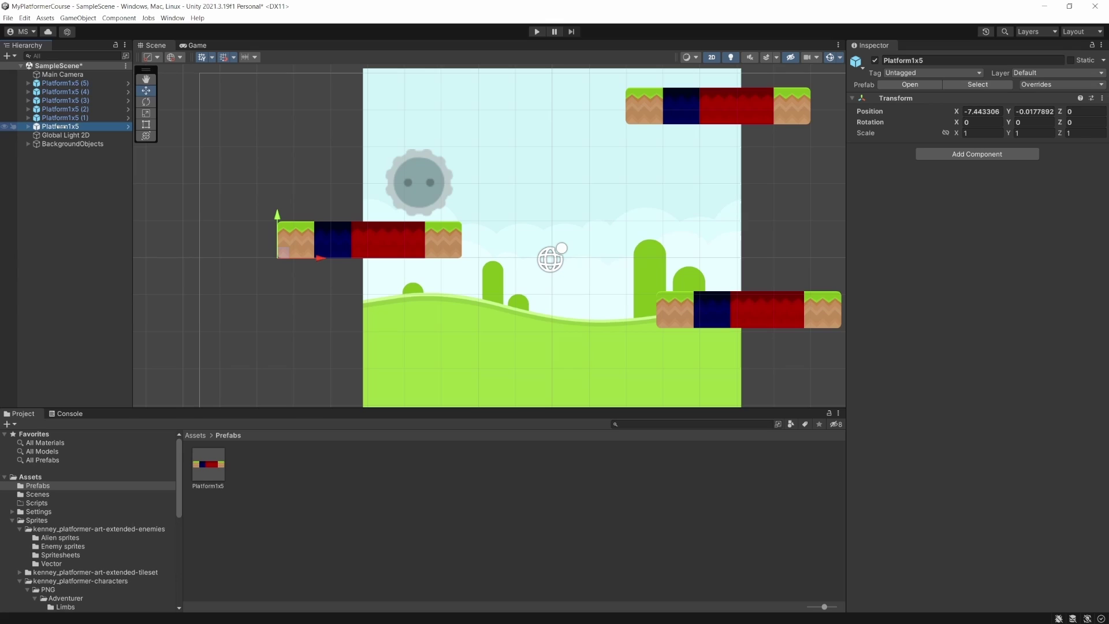
{"action": "left_click", "coordinate": [981, 112]}
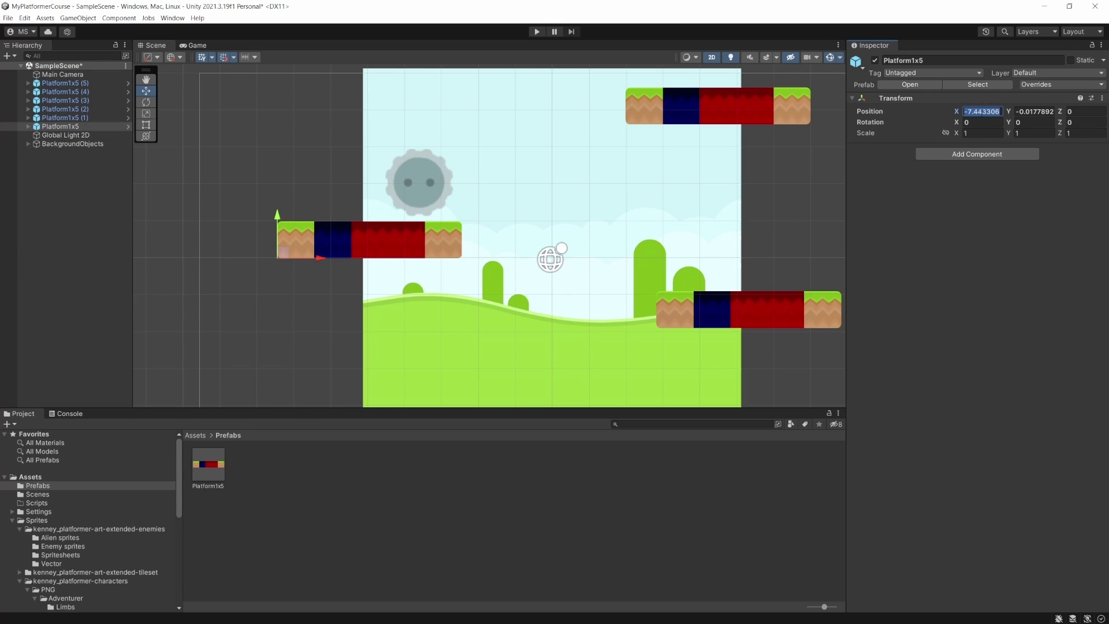
{"action": "type", "text": "0"}
{"action": "key", "text": "Tab"}
{"action": "type", "text": "0"}
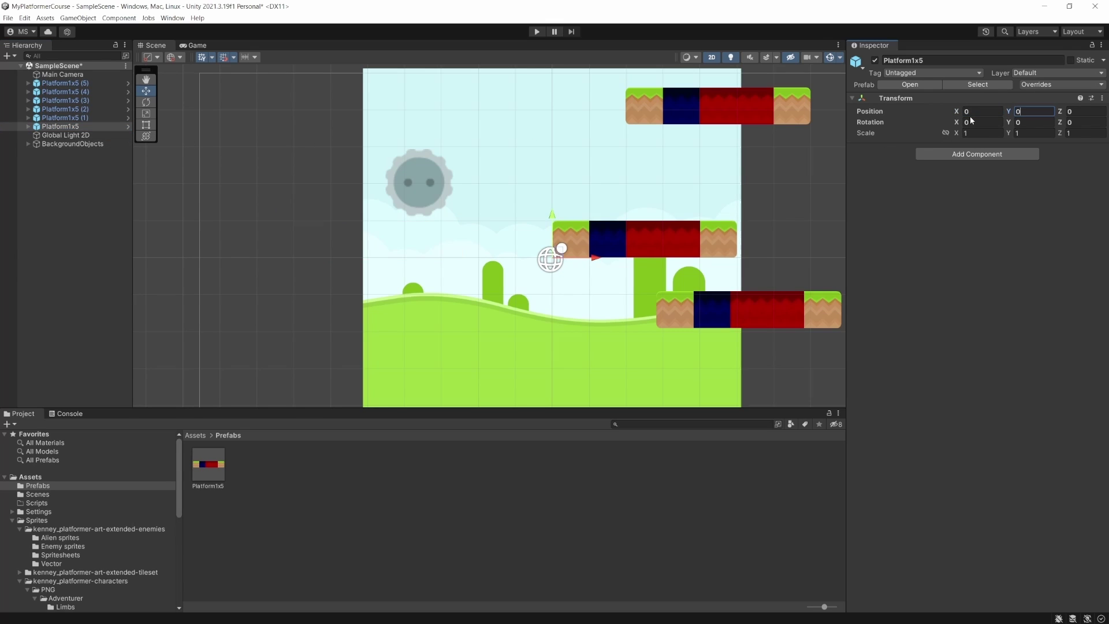
{"action": "key", "text": "Tab"}
Step: Pan the Scene view to reveal the other platforms and select the lower-middle platform copy
{"action": "scroll", "coordinate": [647, 258], "scroll_direction": "up", "scroll_amount": 1}
{"action": "scroll", "coordinate": [646, 259], "scroll_direction": "up", "scroll_amount": 4}
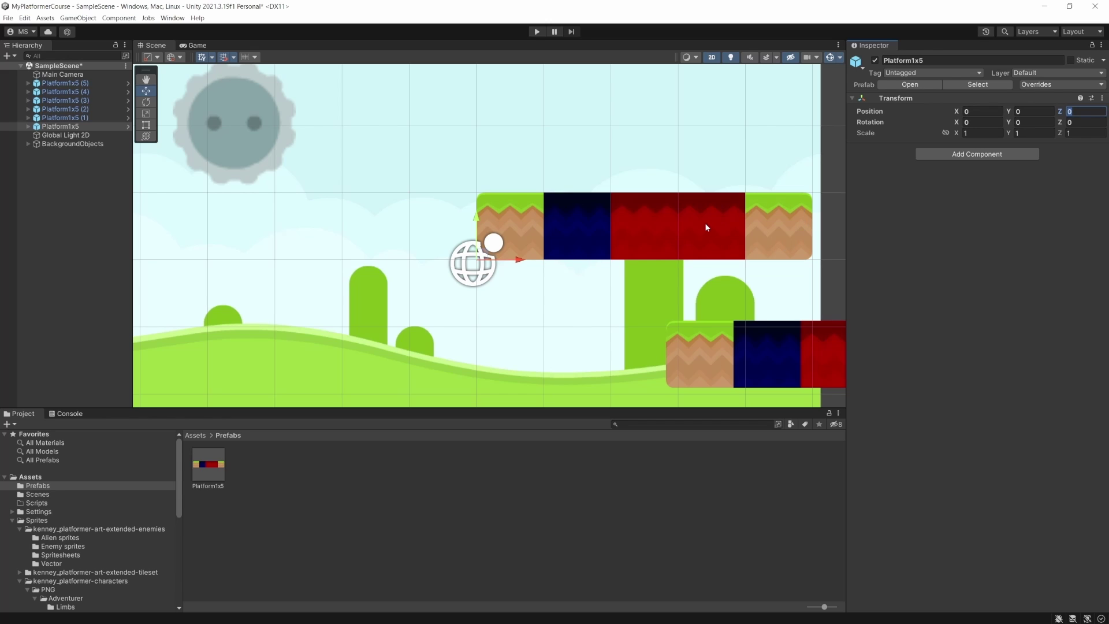
{"action": "scroll", "coordinate": [705, 223], "scroll_direction": "down", "scroll_amount": 5}
{"action": "middle_click_drag", "start_coordinate": [704, 223], "coordinate": [340, 218]}
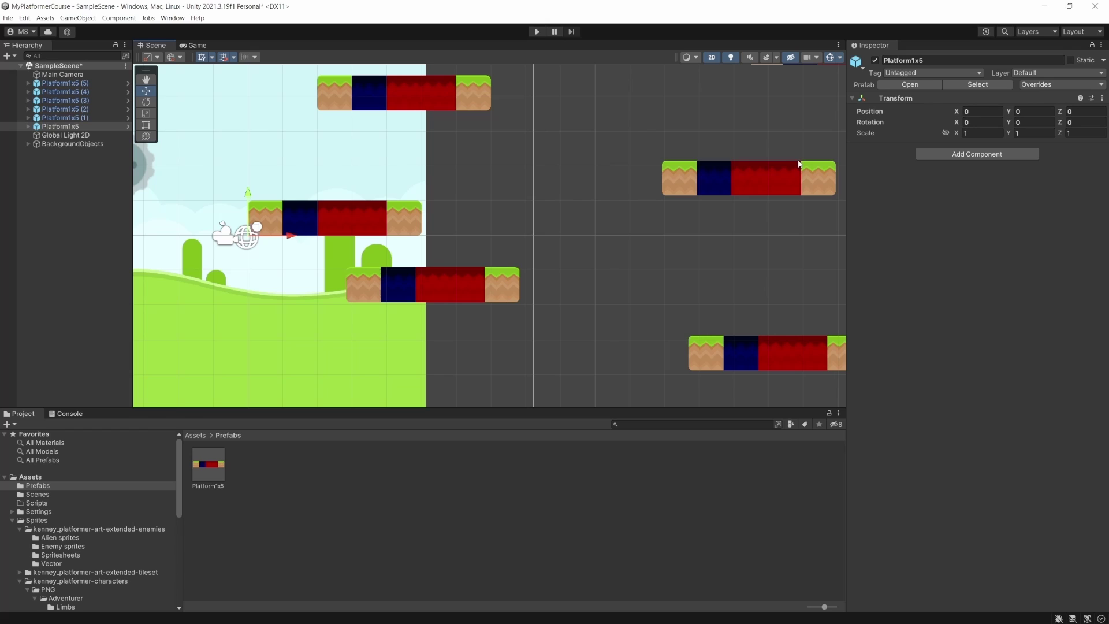
{"action": "left_click", "coordinate": [504, 282]}
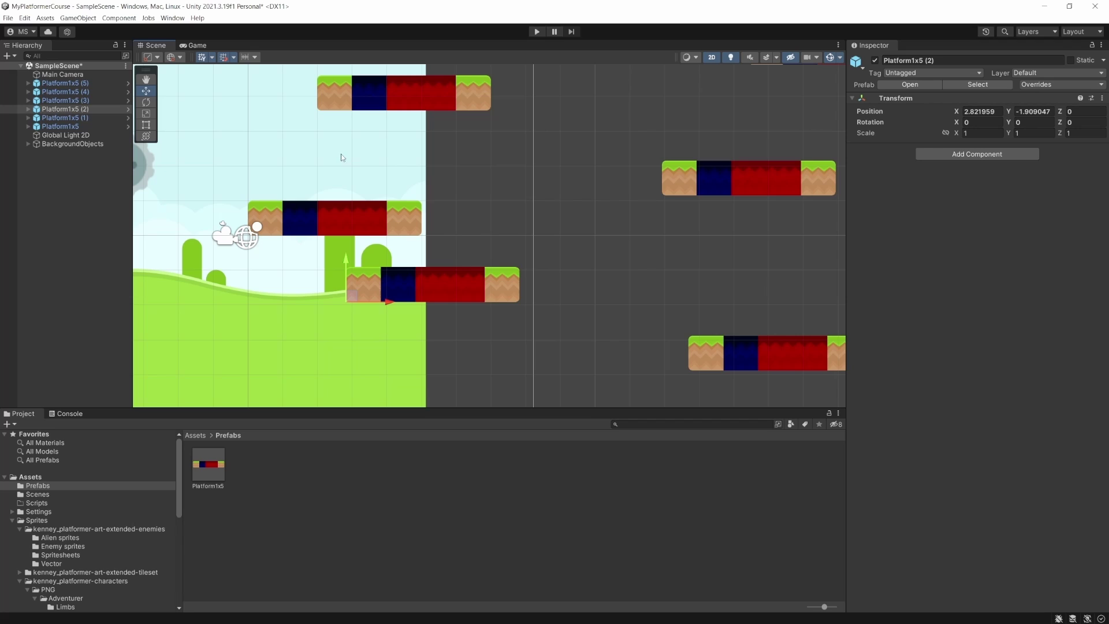
Step: Use Grid Snapping to align Platform1x5 (2)'s X and Y onto whole units at 3, -2
{"action": "left_click", "coordinate": [234, 58]}
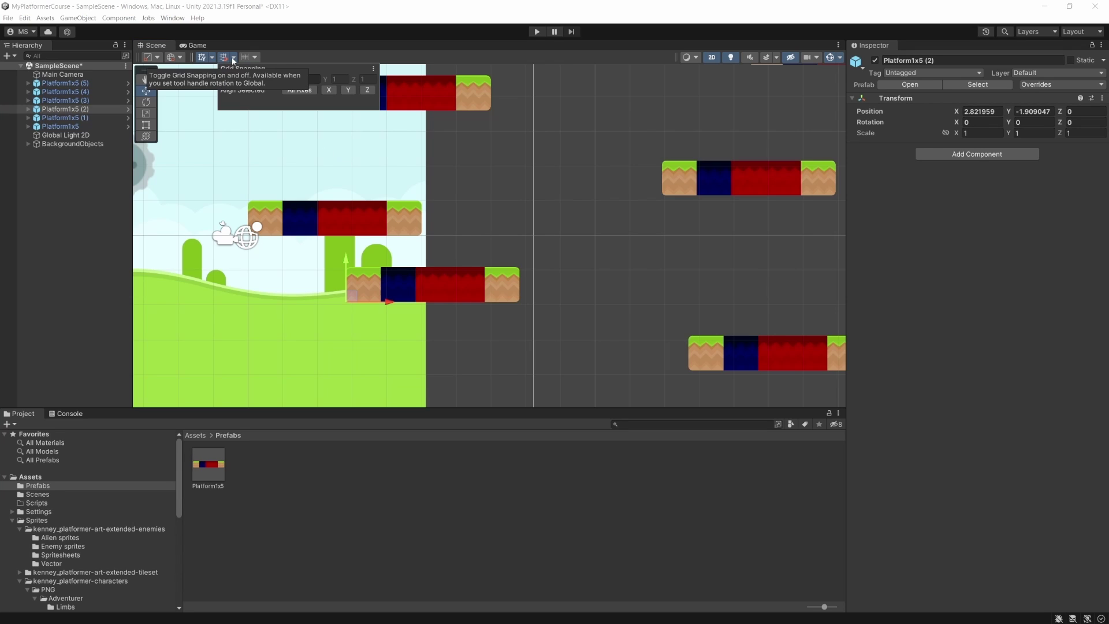
{"action": "left_click", "coordinate": [329, 90]}
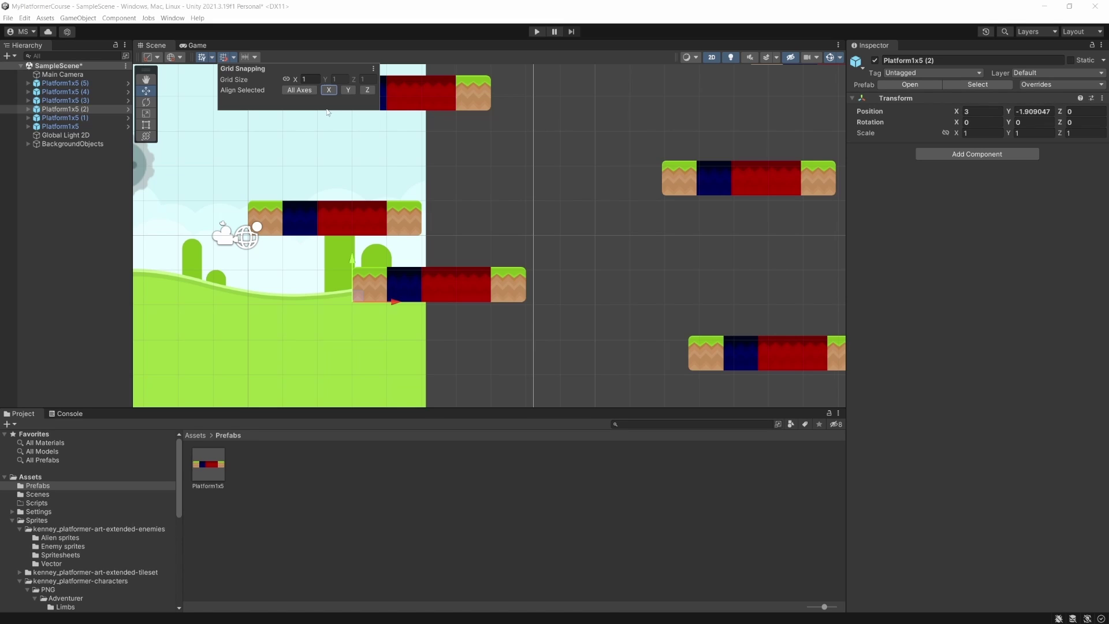
{"action": "left_click", "coordinate": [347, 90]}
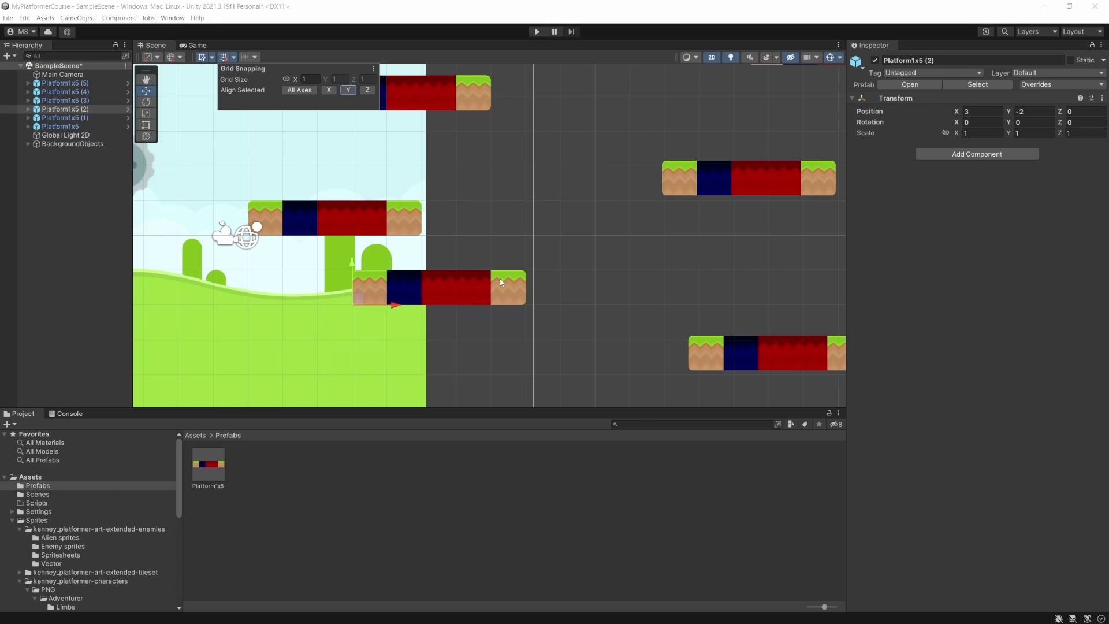
{"action": "left_click", "coordinate": [58, 111]}
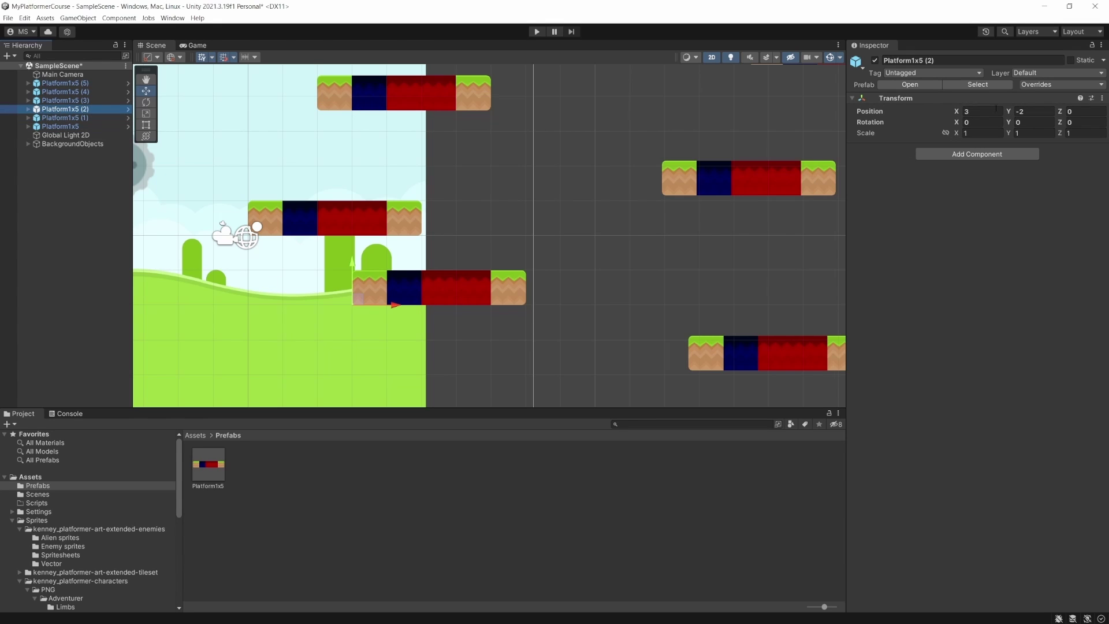
Step: Select the Platform1x5 (5) copy in the Hierarchy
{"action": "scroll", "coordinate": [377, 139], "scroll_direction": "down", "scroll_amount": 2}
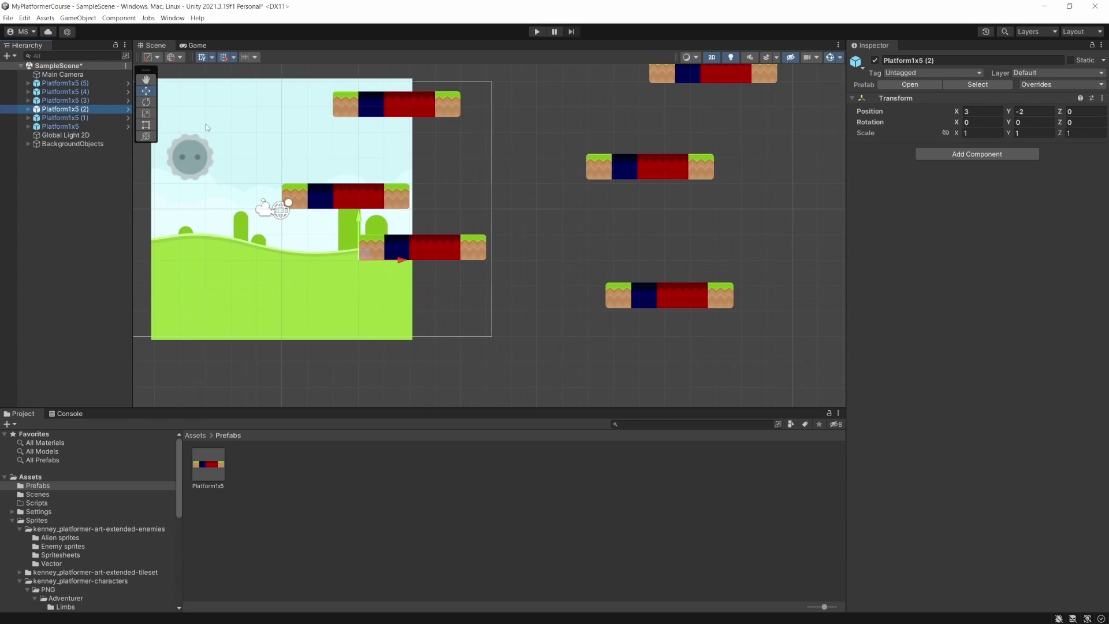
{"action": "left_click", "coordinate": [74, 84]}
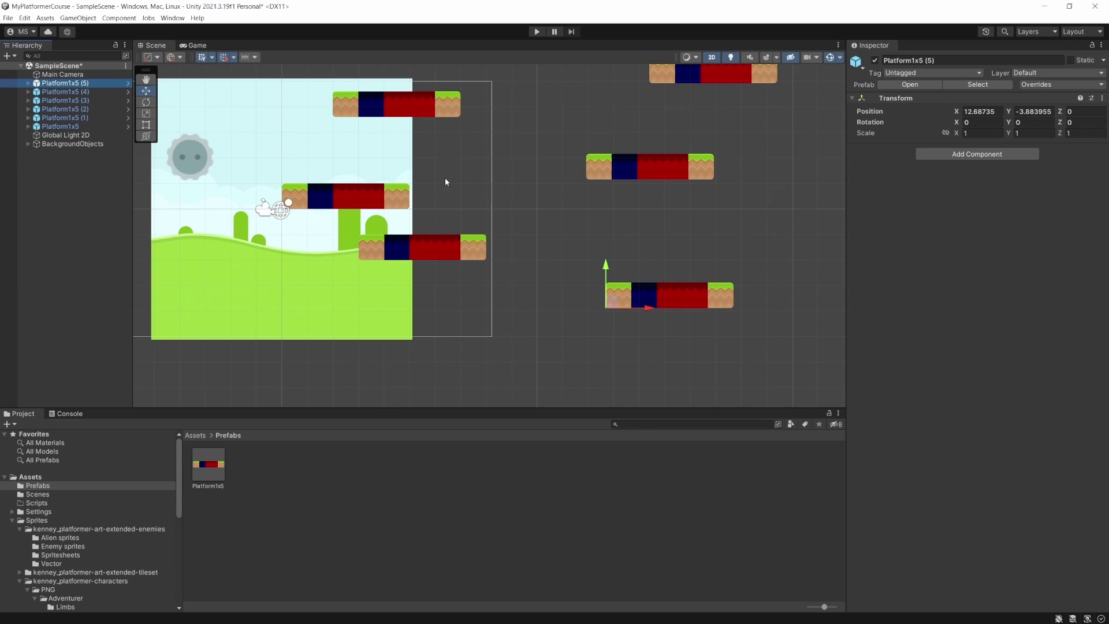
{"action": "scroll", "coordinate": [609, 149], "scroll_direction": "down", "scroll_amount": 2}
{"action": "scroll", "coordinate": [608, 150], "scroll_direction": "up", "scroll_amount": 1}
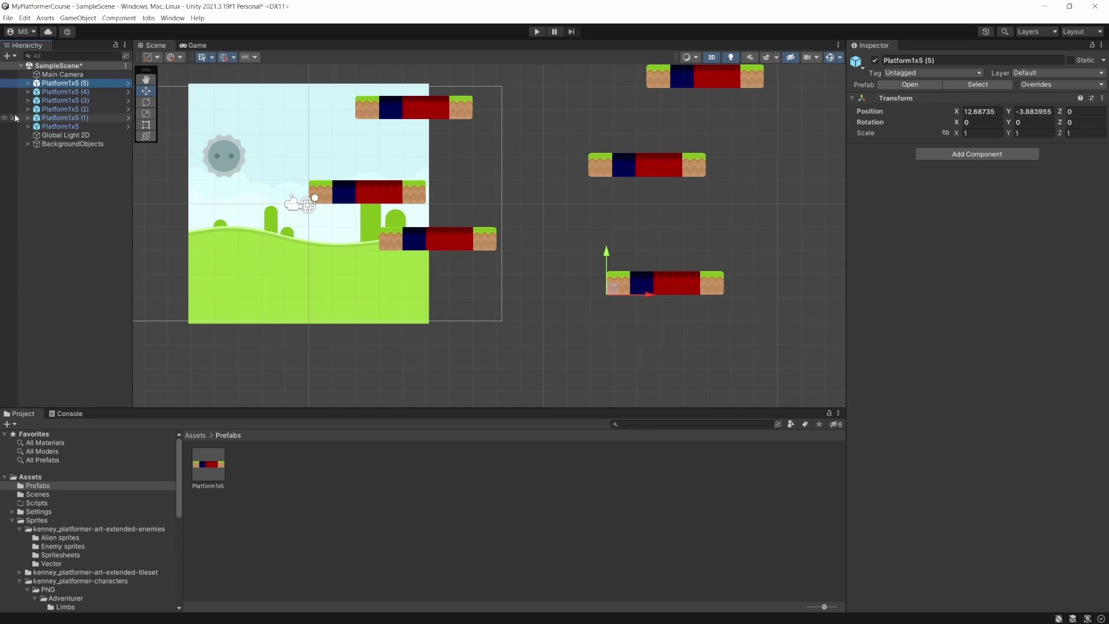
Step: Delete the five platform copies, Platform1x5 (1) through (5)
{"action": "left_click", "coordinate": [74, 110], "text": "shift"}
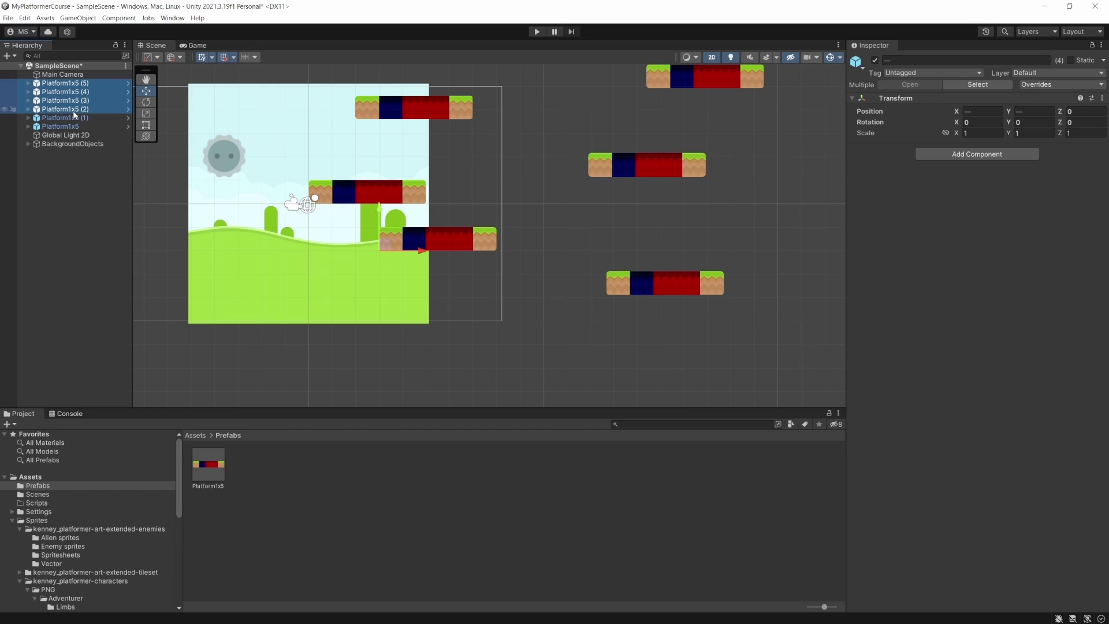
{"action": "left_click", "coordinate": [73, 118], "text": "shift"}
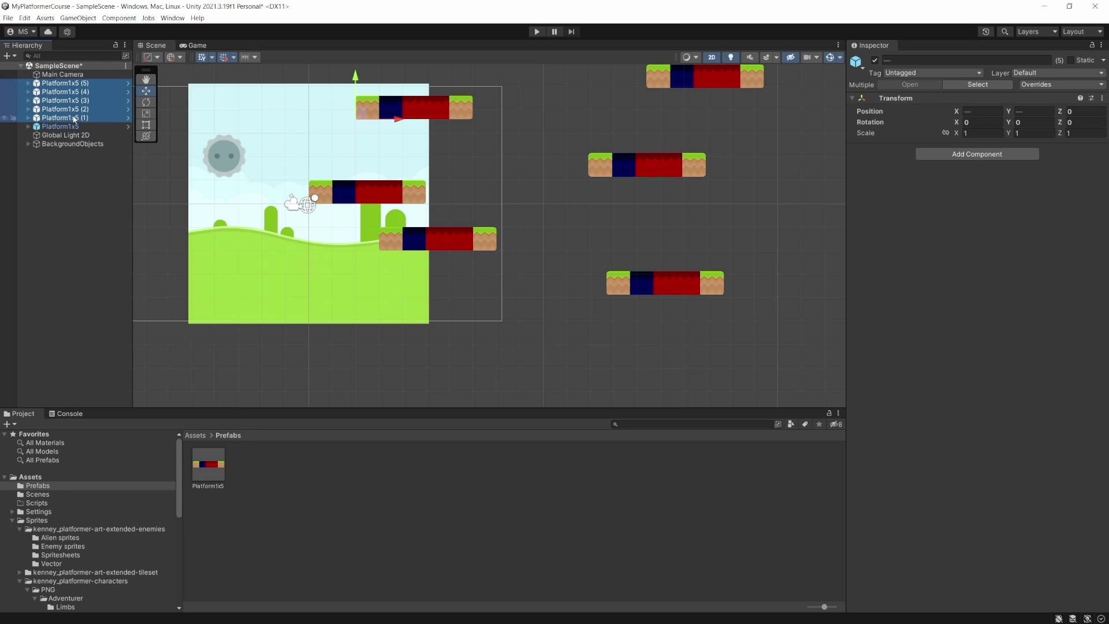
{"action": "key", "text": "Delete"}
Step: Frame the camera area and delete the remaining original Platform1x5
{"action": "scroll", "coordinate": [429, 231], "scroll_direction": "up", "scroll_amount": 1}
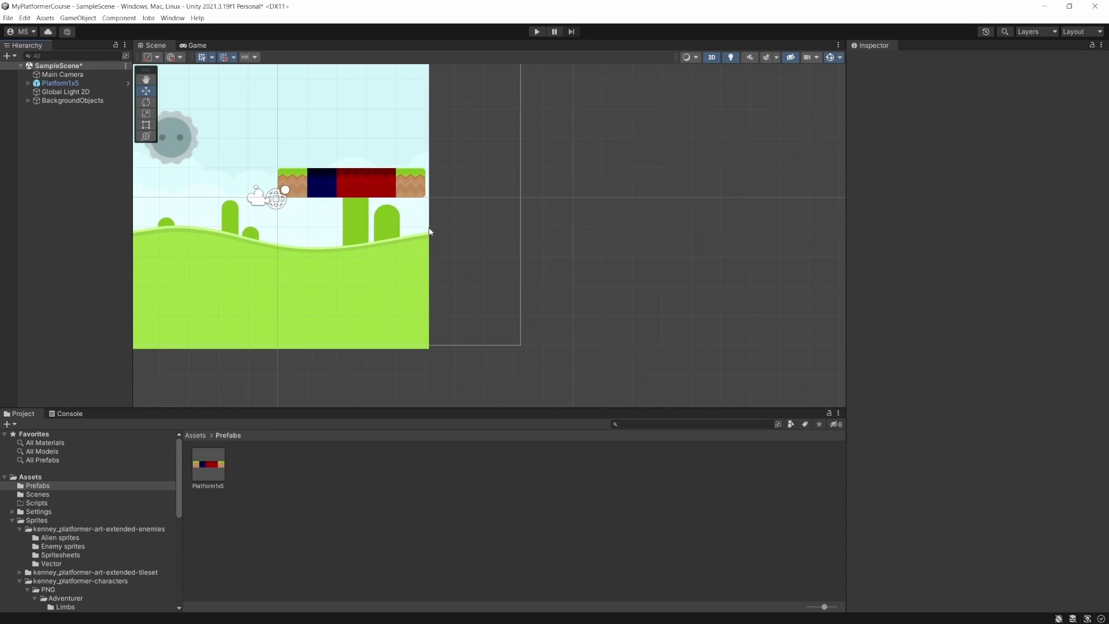
{"action": "key", "text": "f"}
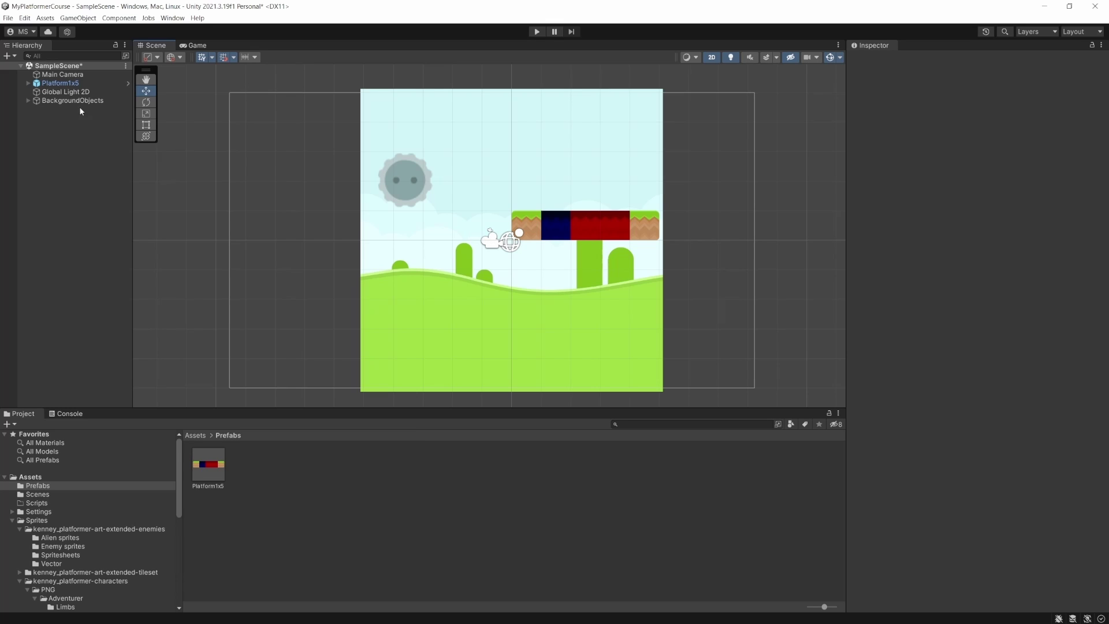
{"action": "left_click", "coordinate": [81, 83]}
{"action": "key", "text": "Delete"}
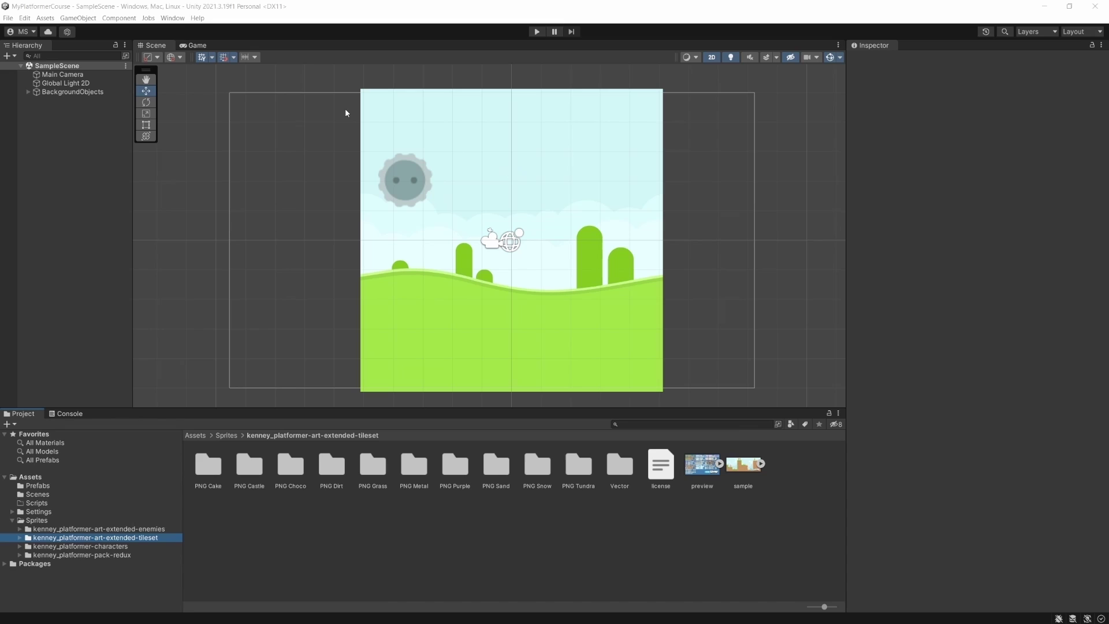
{"action": "left_click", "coordinate": [198, 45]}
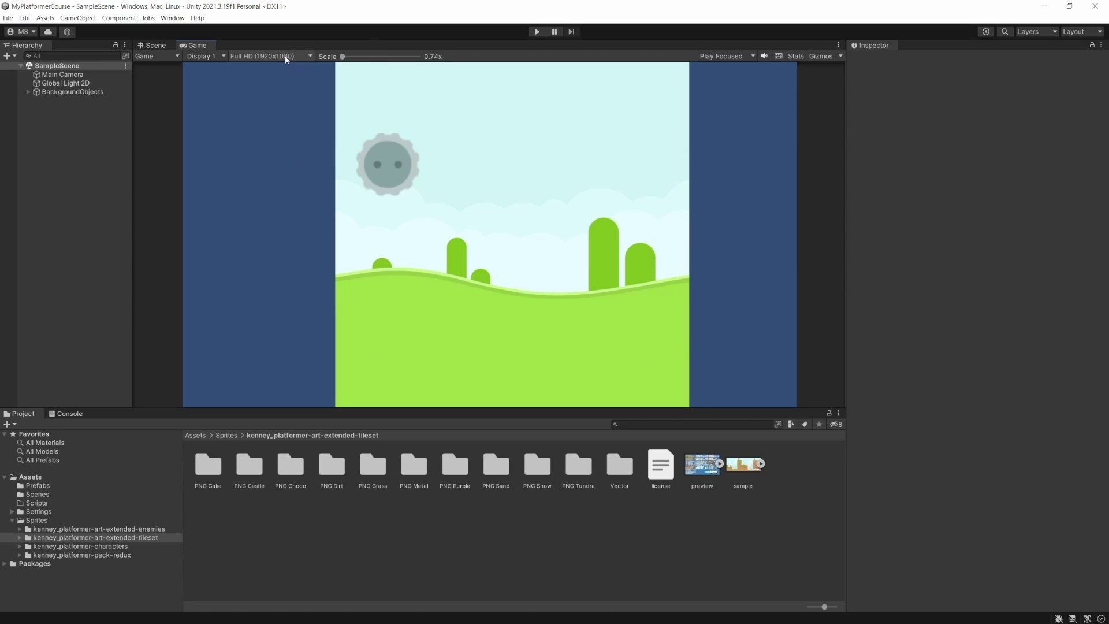
{"action": "left_click", "coordinate": [309, 57]}
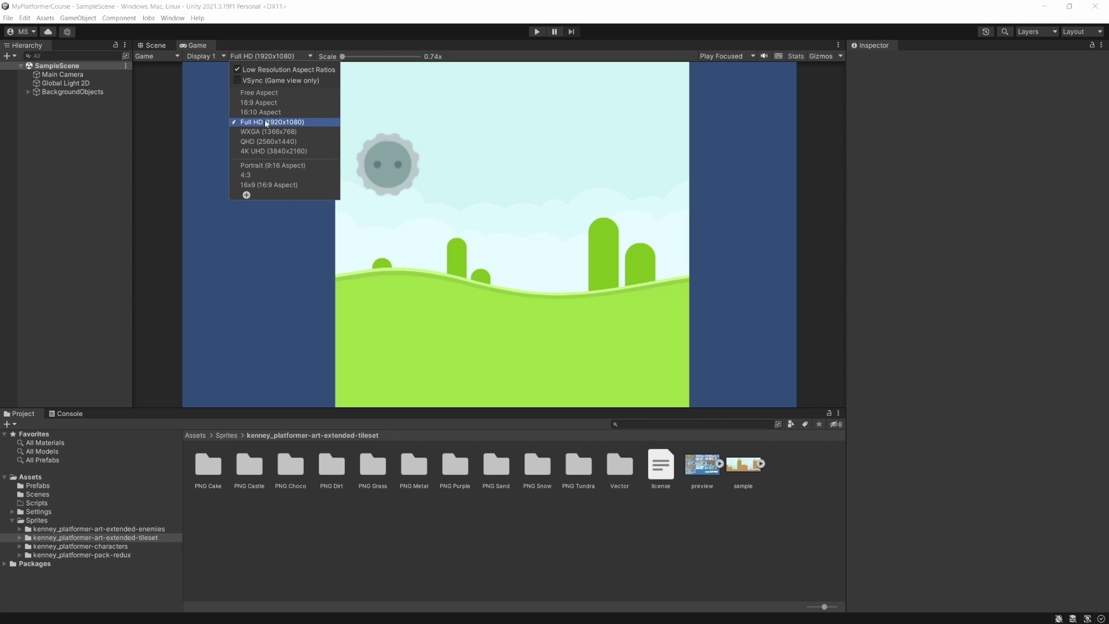
{"action": "left_click", "coordinate": [257, 33]}
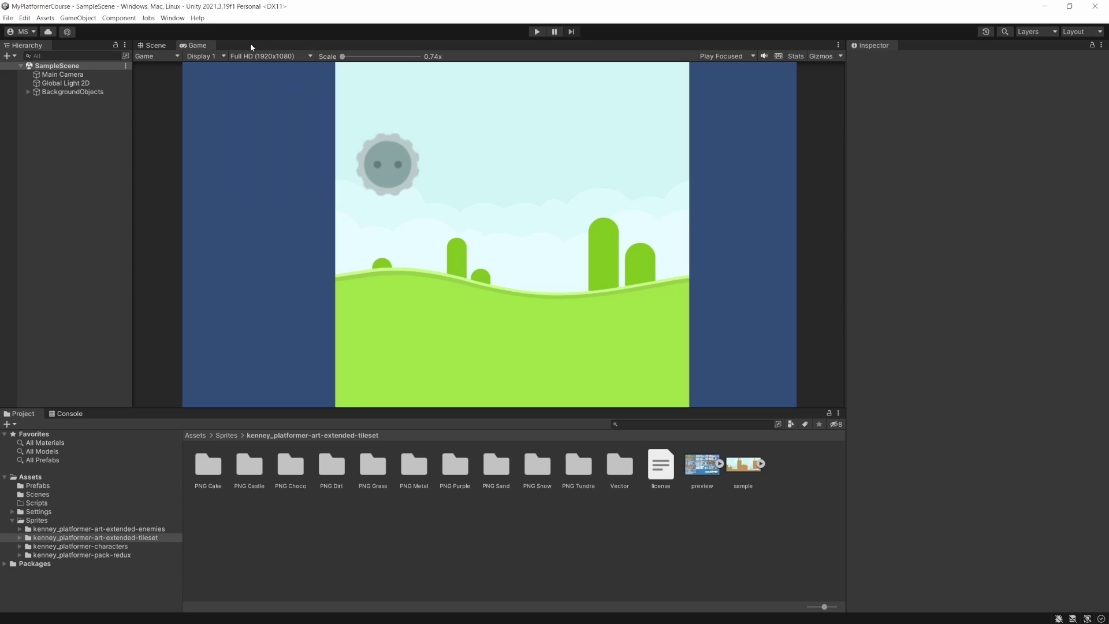
{"action": "left_click", "coordinate": [154, 45]}
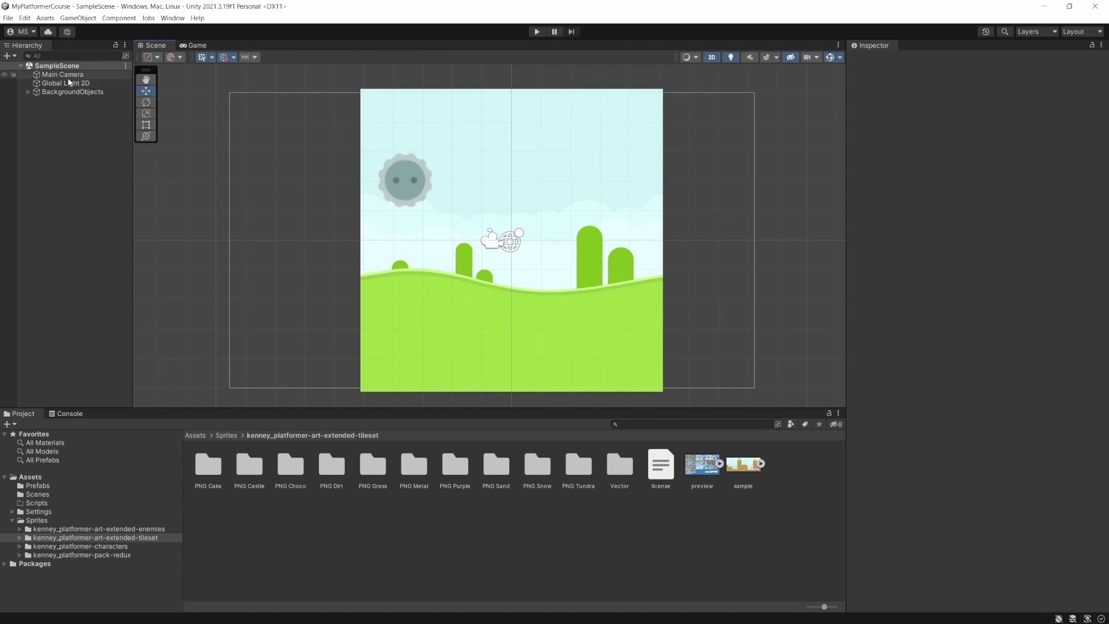
Step: Stretch BackgroundImage with the Rect tool further left, right and upward
{"action": "left_click", "coordinate": [57, 92]}
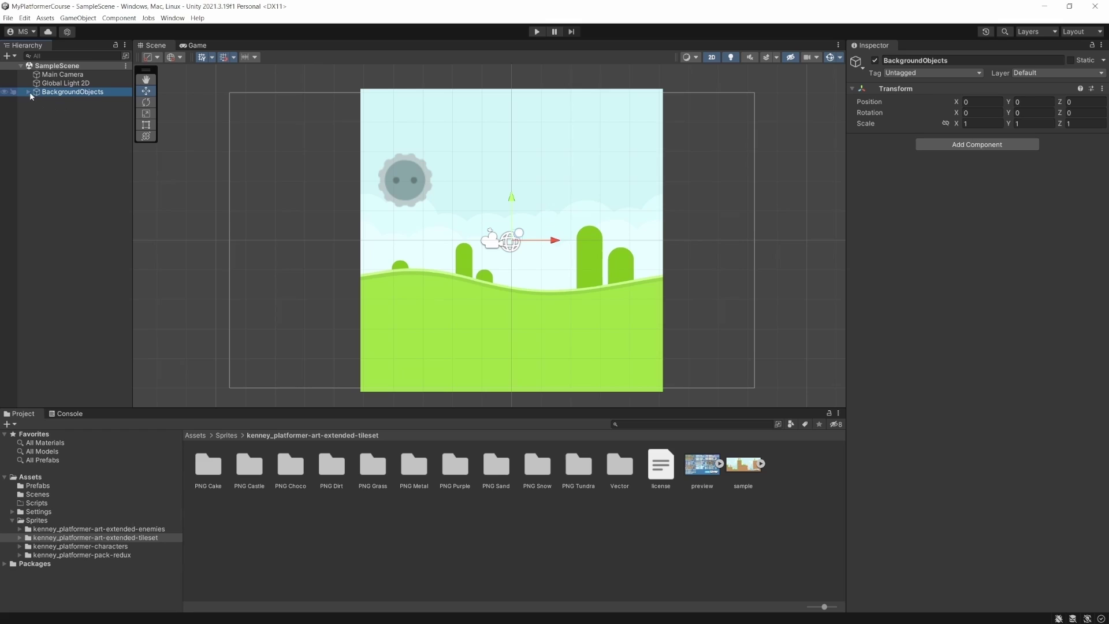
{"action": "left_click", "coordinate": [28, 92]}
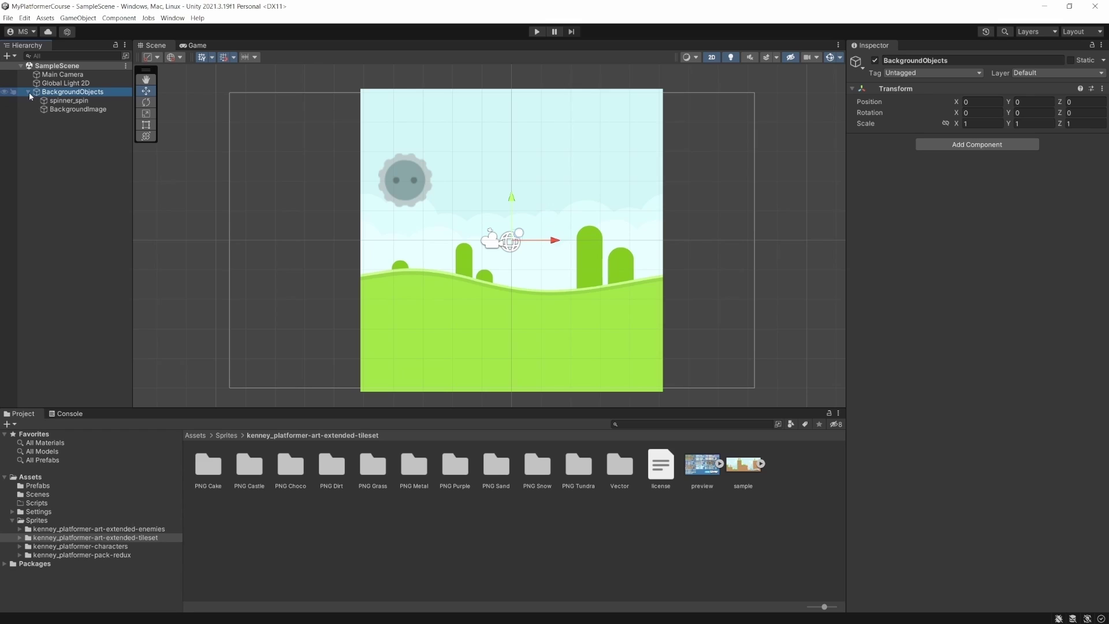
{"action": "left_click", "coordinate": [64, 113]}
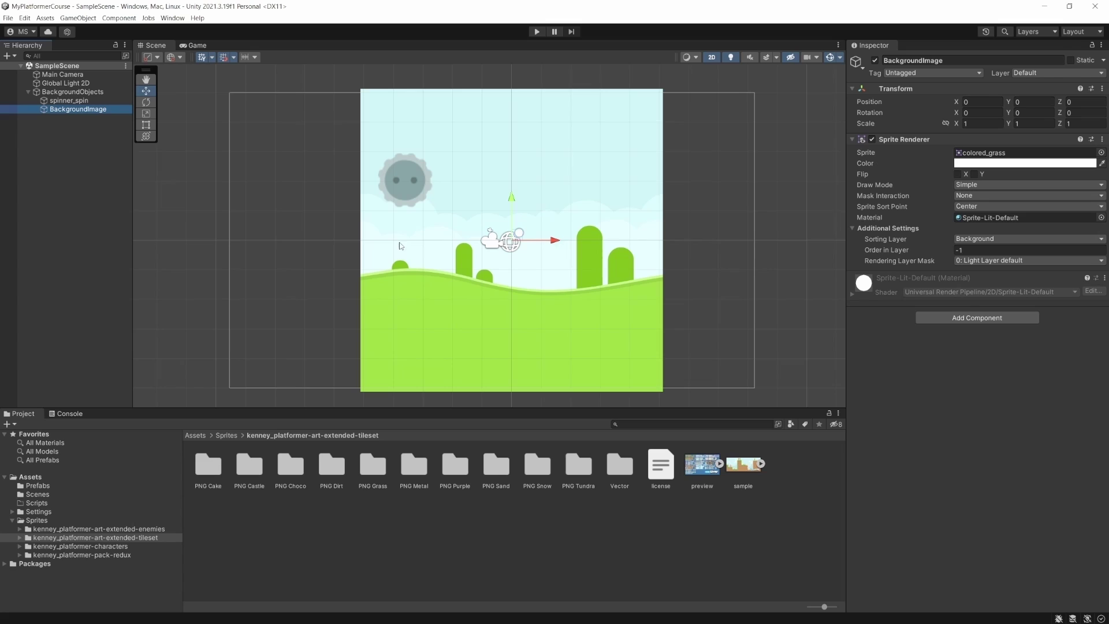
{"action": "key", "text": "t"}
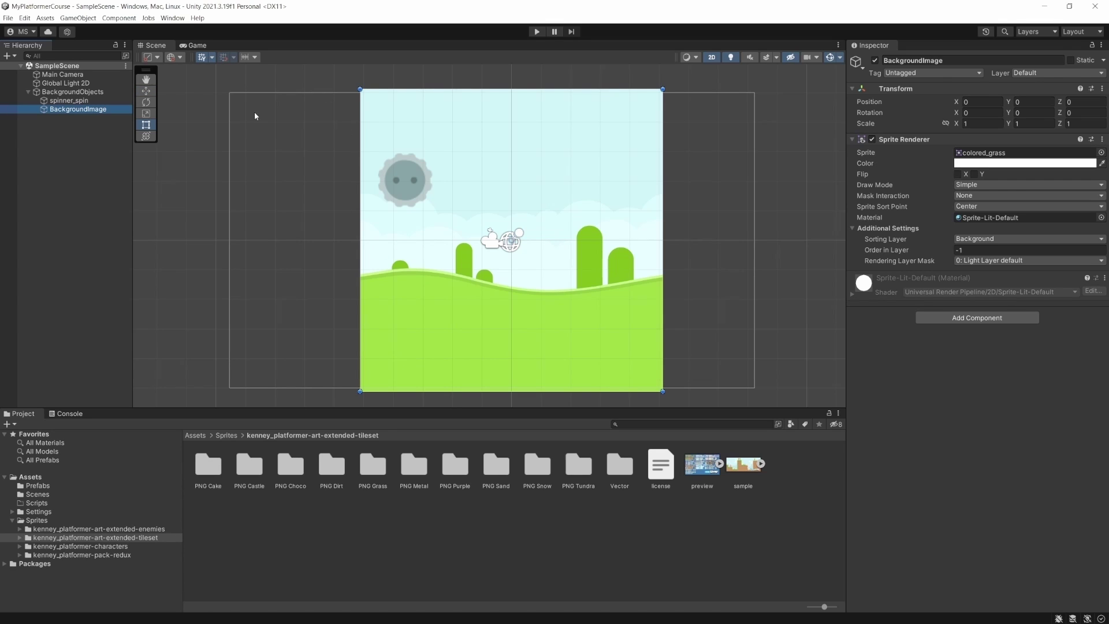
{"action": "left_click_drag", "start_coordinate": [359, 268], "coordinate": [265, 249]}
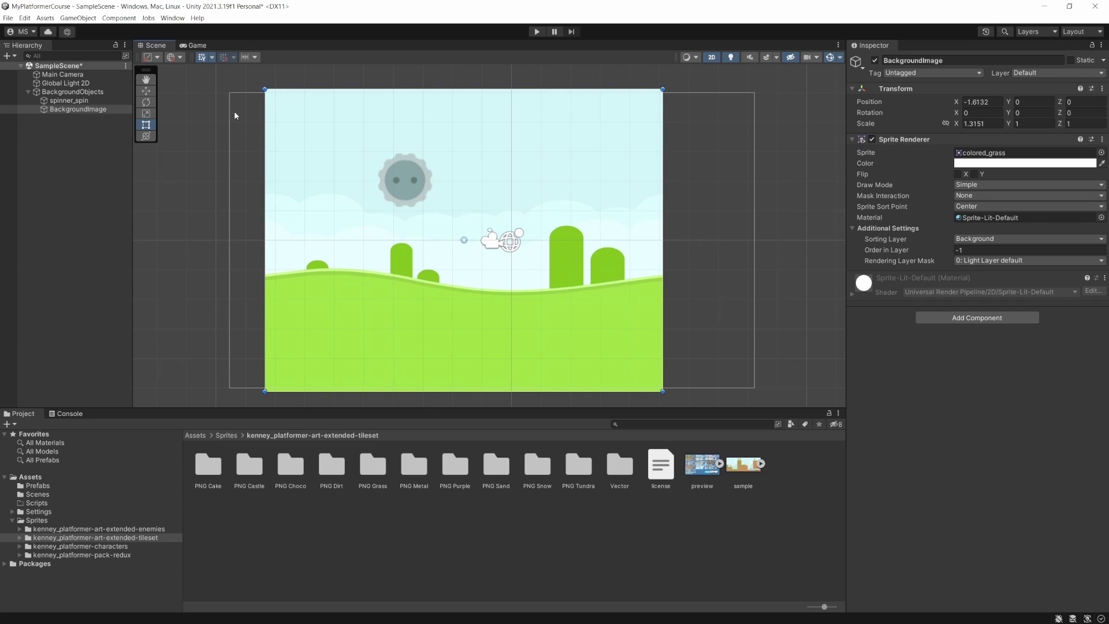
{"action": "left_click_drag", "start_coordinate": [263, 258], "coordinate": [217, 257]}
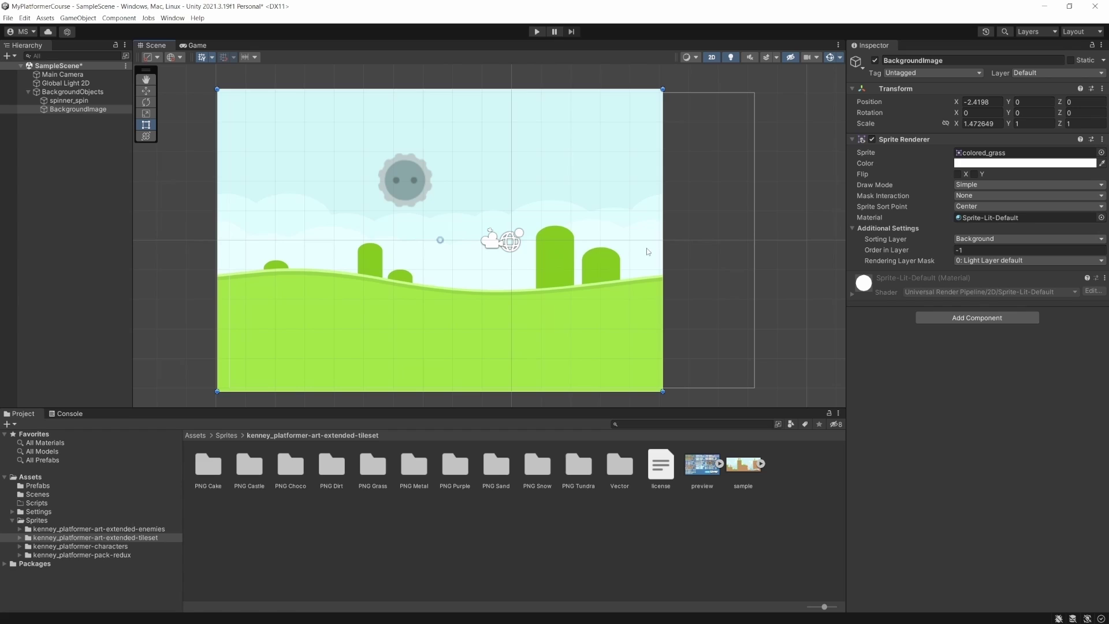
{"action": "left_click_drag", "start_coordinate": [663, 251], "coordinate": [766, 251]}
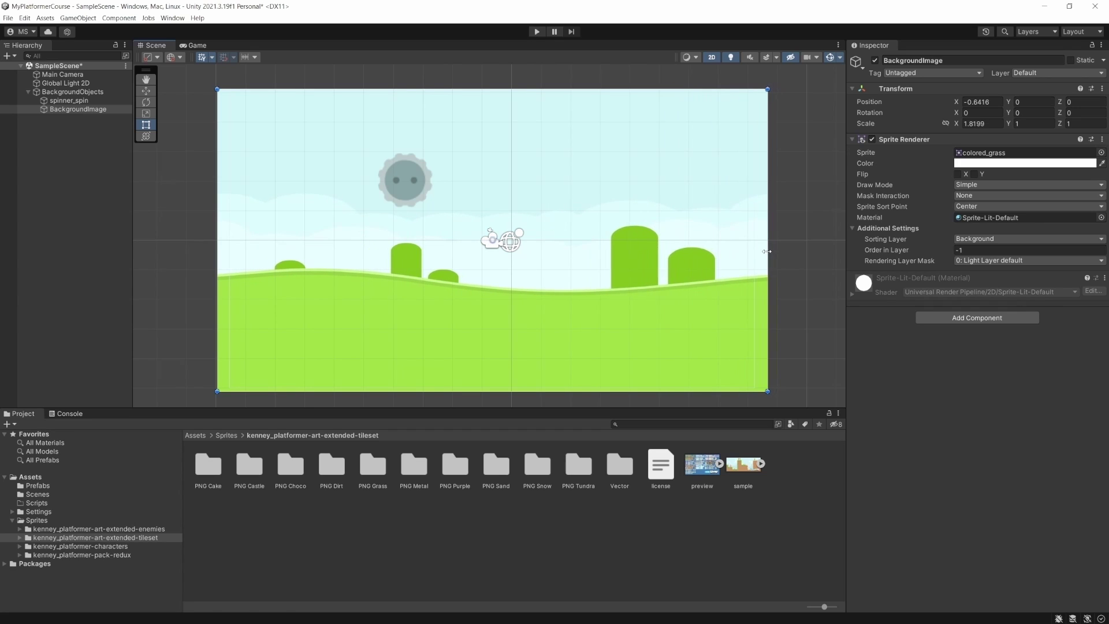
{"action": "left_click_drag", "start_coordinate": [481, 89], "coordinate": [479, 79]}
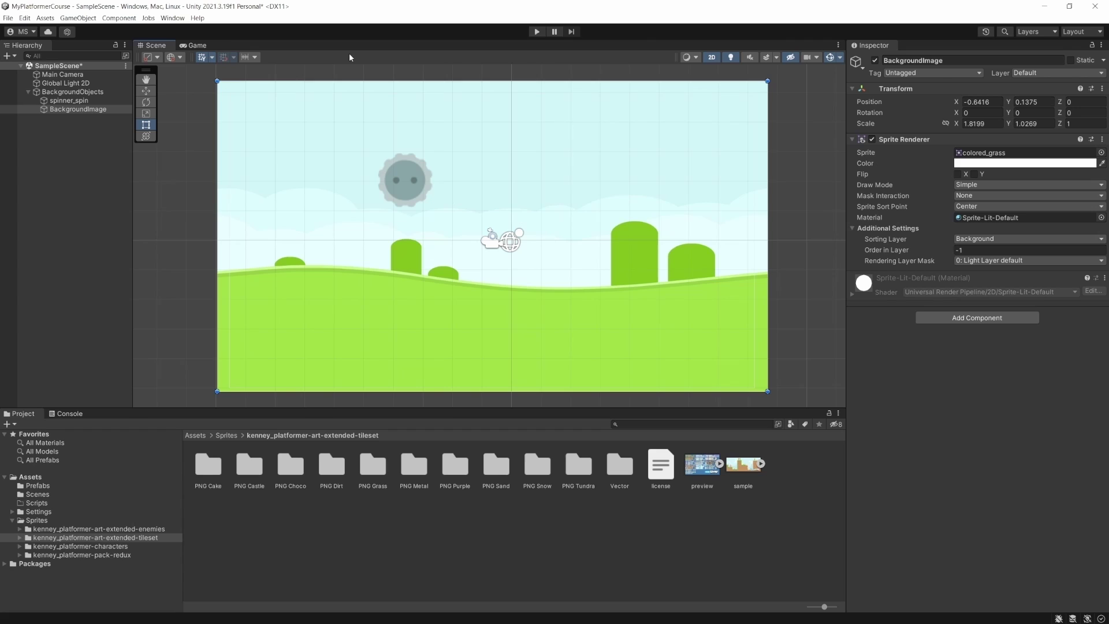
Step: Preview the stretched background in the Game view, then select the spinner_spin sun
{"action": "left_click", "coordinate": [194, 45]}
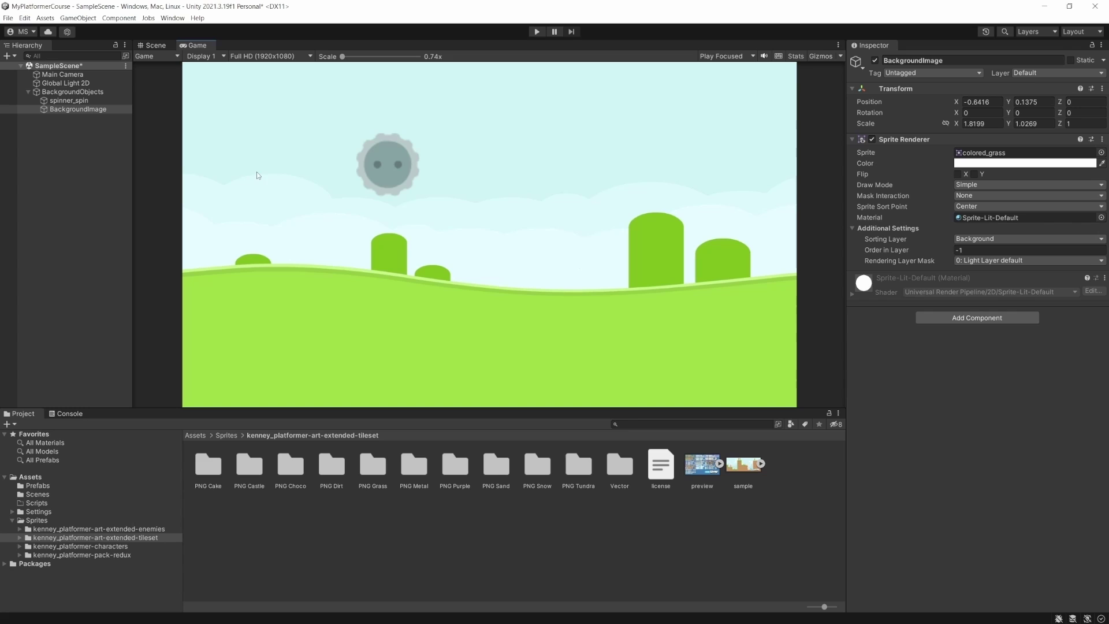
{"action": "left_click", "coordinate": [151, 46]}
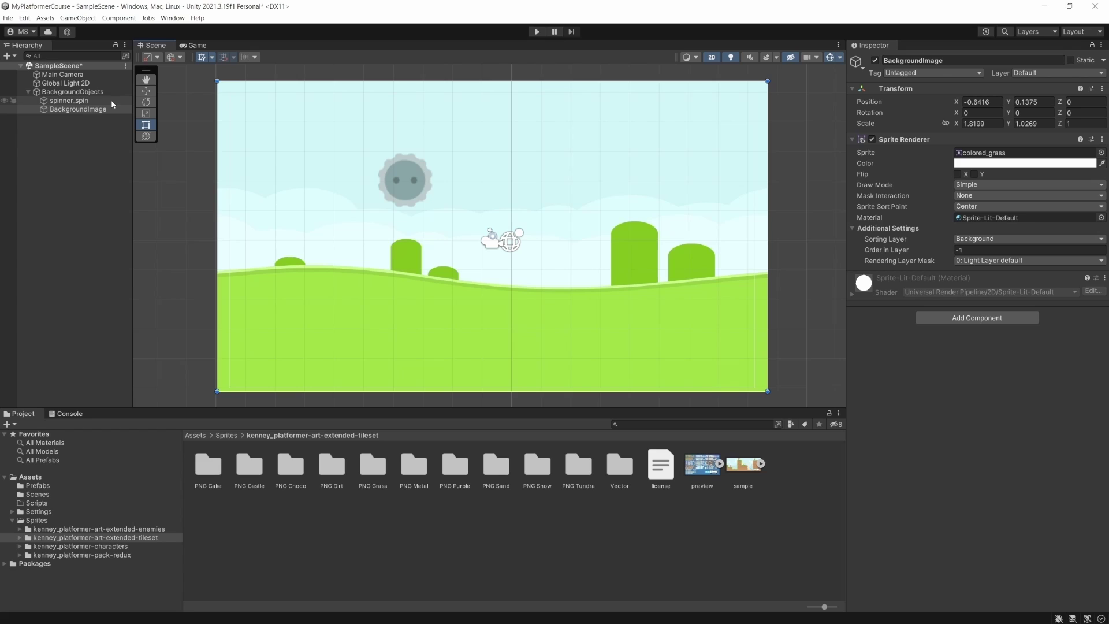
{"action": "left_click", "coordinate": [86, 101]}
Step: Move the spinner_spin sun to the top-left corner and check it in the Game view
{"action": "left_click_drag", "start_coordinate": [403, 184], "coordinate": [282, 128]}
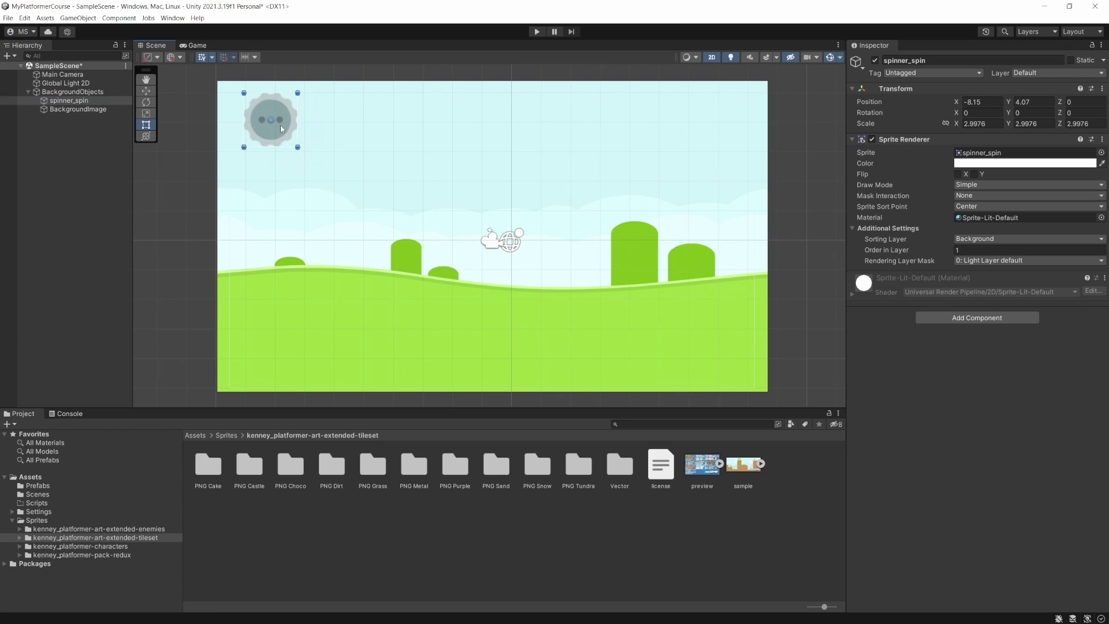
{"action": "left_click", "coordinate": [195, 45]}
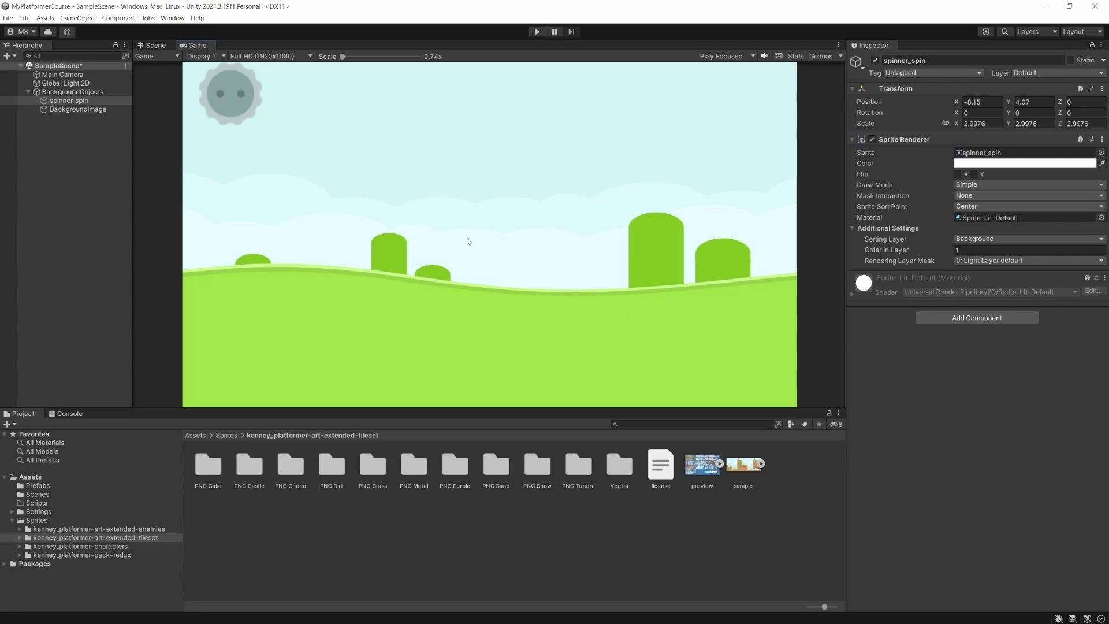
{"action": "left_click", "coordinate": [161, 46]}
Step: Lower BackgroundImage and enlarge it upward and left to scale 1.868309 × 1.345572, then nudge the sun to -7.97, 3.47
{"action": "left_click", "coordinate": [370, 212]}
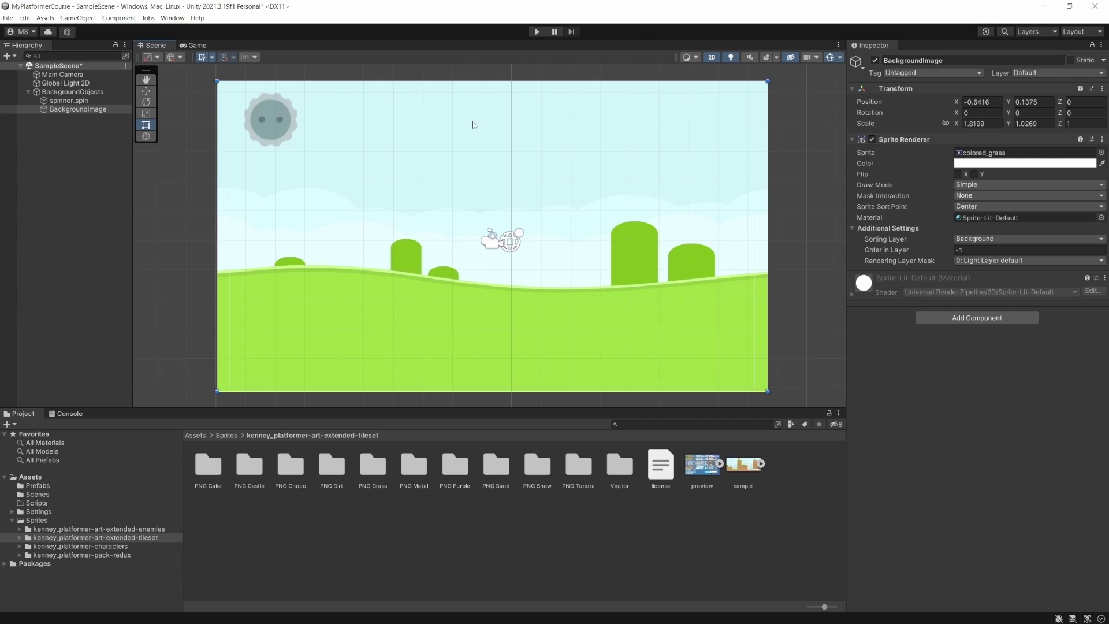
{"action": "left_click_drag", "start_coordinate": [484, 149], "coordinate": [495, 226]}
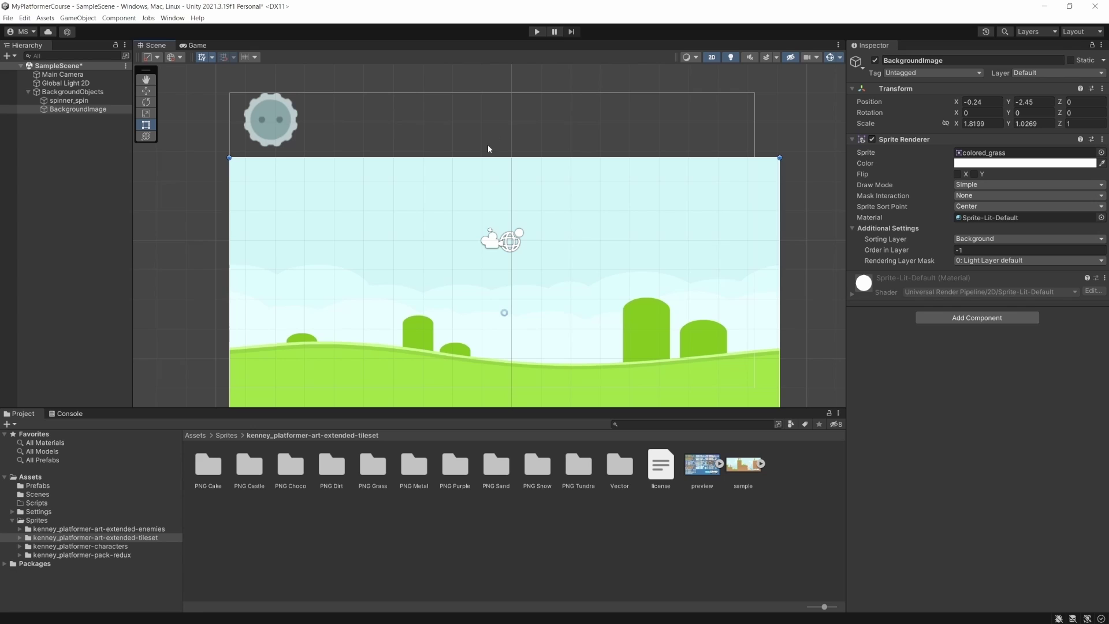
{"action": "left_click_drag", "start_coordinate": [482, 157], "coordinate": [495, 88]}
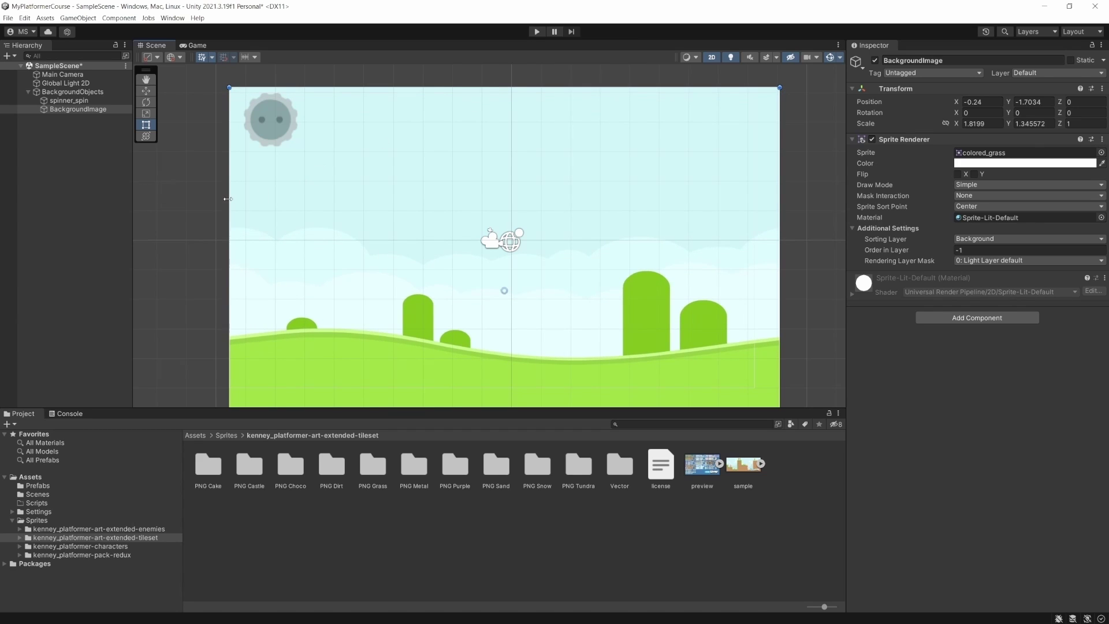
{"action": "left_click_drag", "start_coordinate": [228, 198], "coordinate": [214, 199]}
{"action": "left_click", "coordinate": [191, 46]}
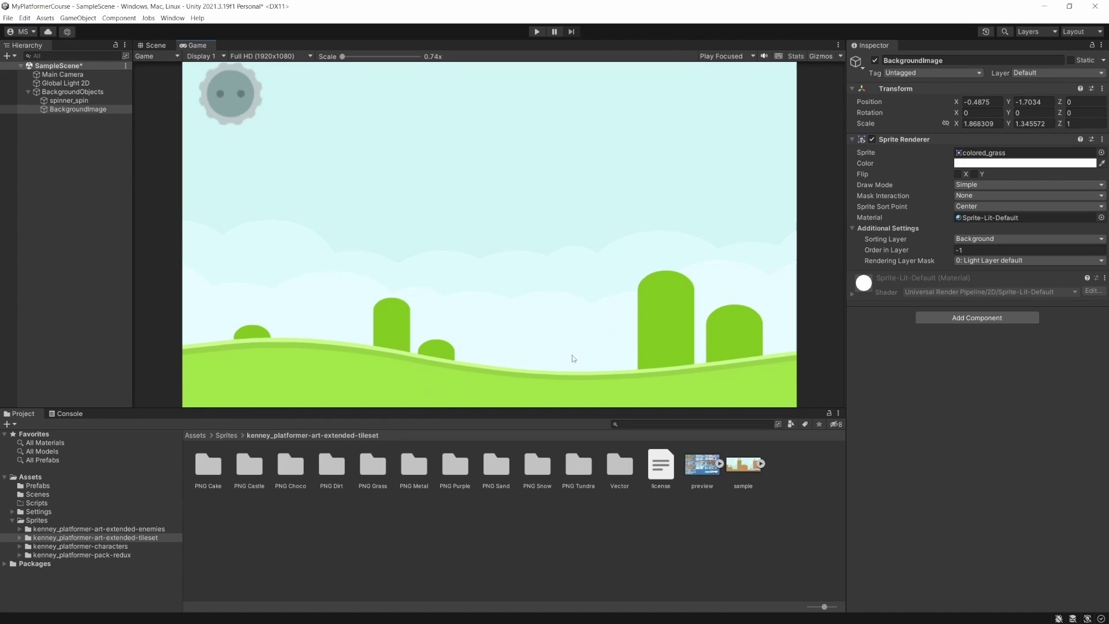
{"action": "left_click", "coordinate": [155, 45]}
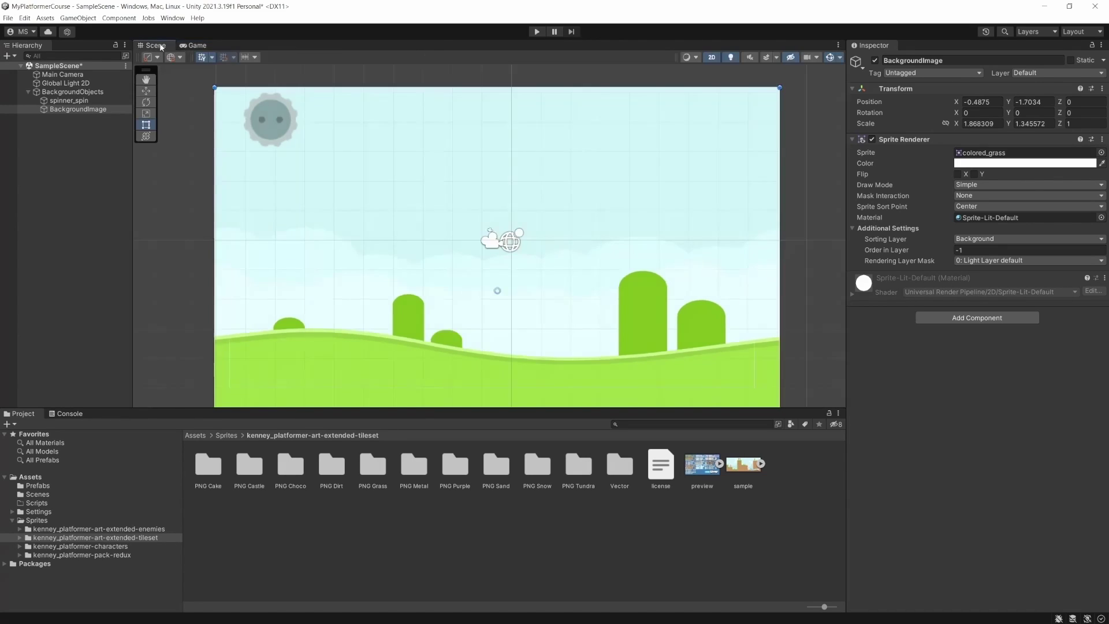
{"action": "left_click", "coordinate": [271, 120]}
{"action": "left_click_drag", "start_coordinate": [271, 121], "coordinate": [277, 139]}
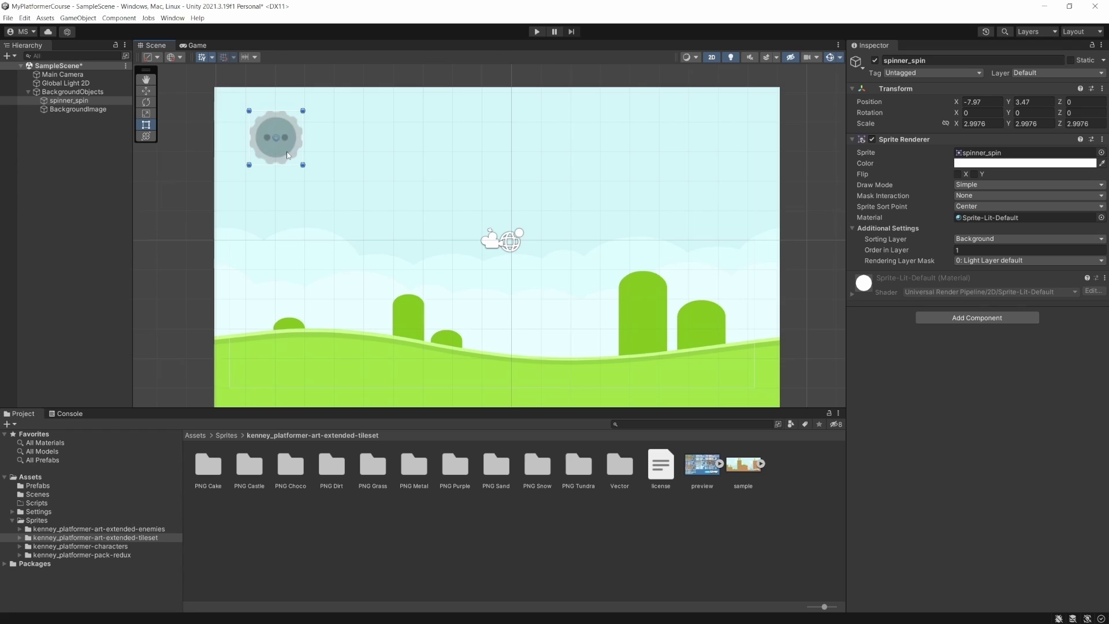
Step: Open the Platform1x5 prefab in Prefab Mode and reset the blue middle tile's color to white
{"action": "left_click", "coordinate": [38, 486]}
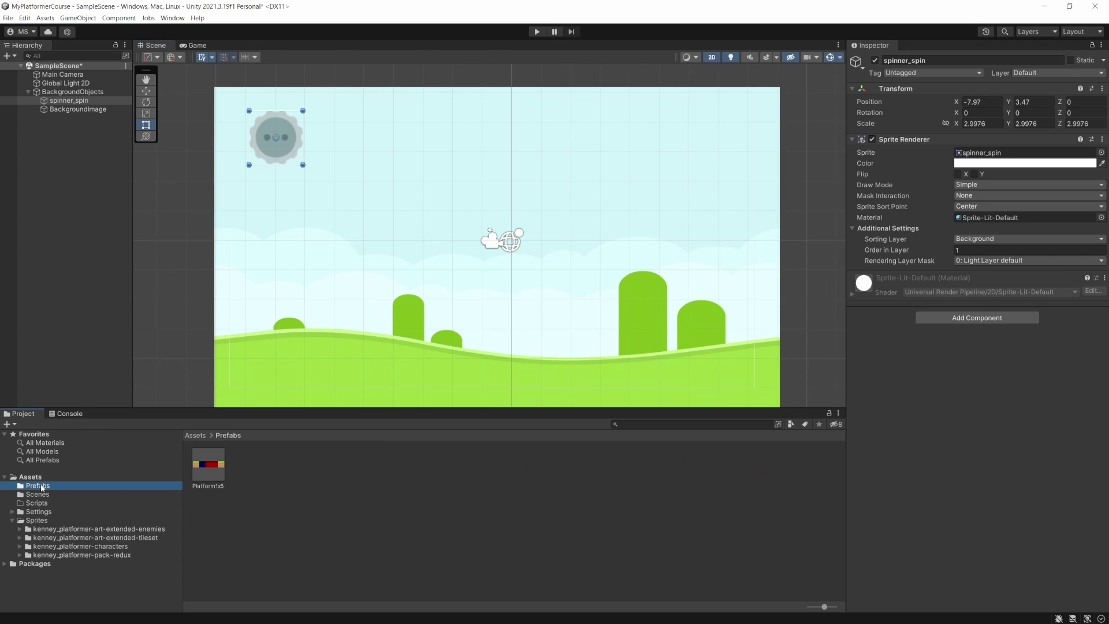
{"action": "left_click", "coordinate": [219, 465]}
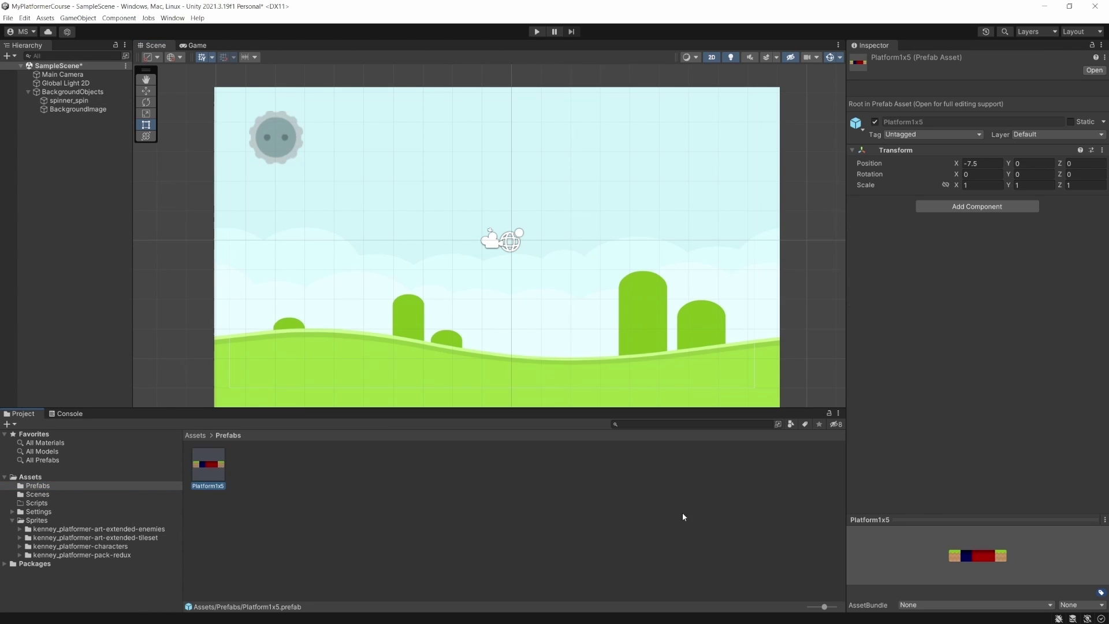
{"action": "double_click", "coordinate": [209, 466]}
{"action": "left_click", "coordinate": [439, 218]}
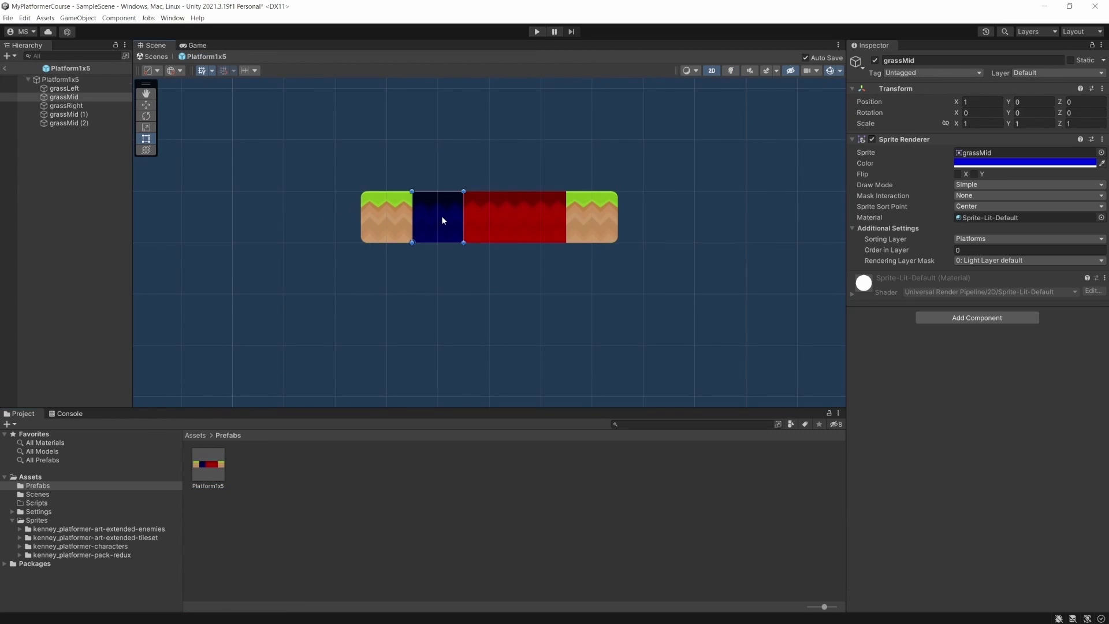
{"action": "left_click", "coordinate": [1025, 163]}
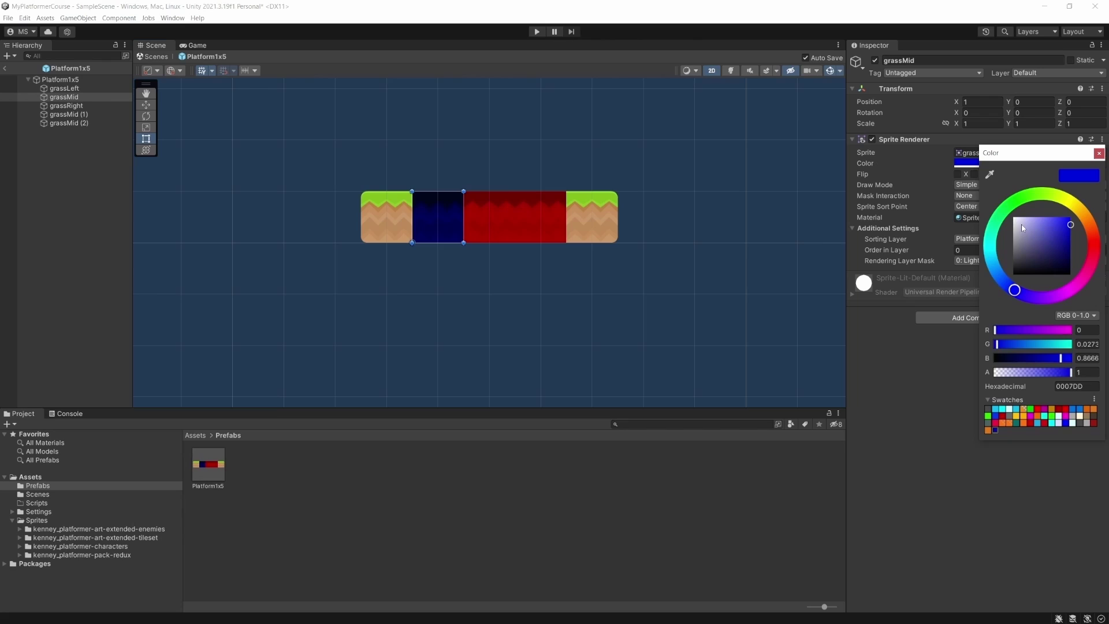
{"action": "left_click_drag", "start_coordinate": [1024, 229], "coordinate": [963, 197]}
Step: Set both red middle tiles' color to white FFFFFF and return to SampleScene
{"action": "left_click", "coordinate": [496, 227]}
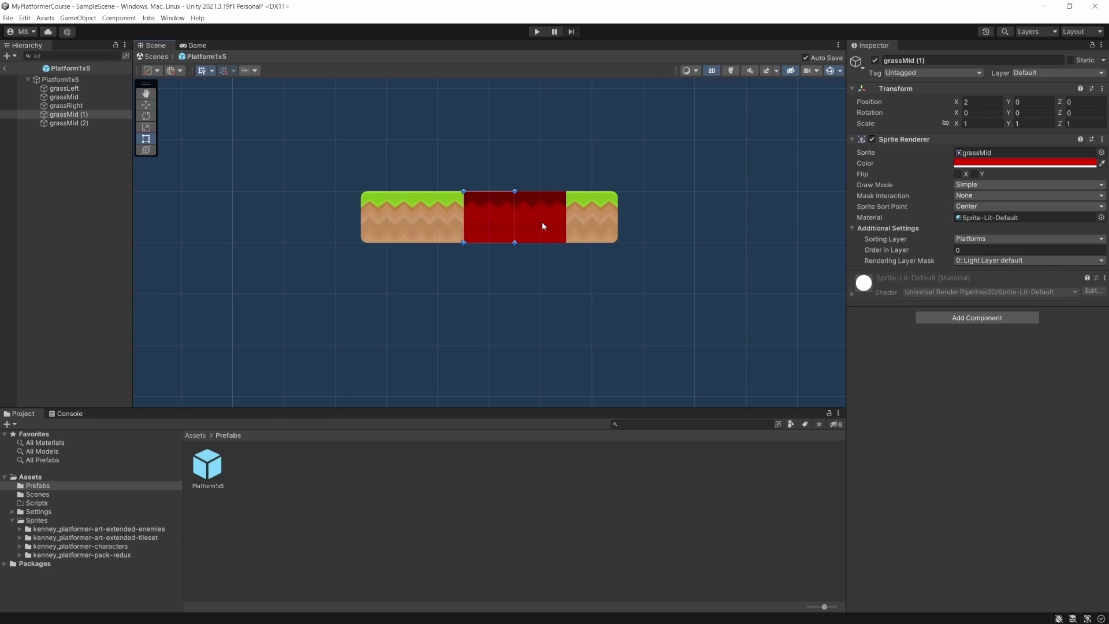
{"action": "left_click", "coordinate": [543, 226], "text": "shift"}
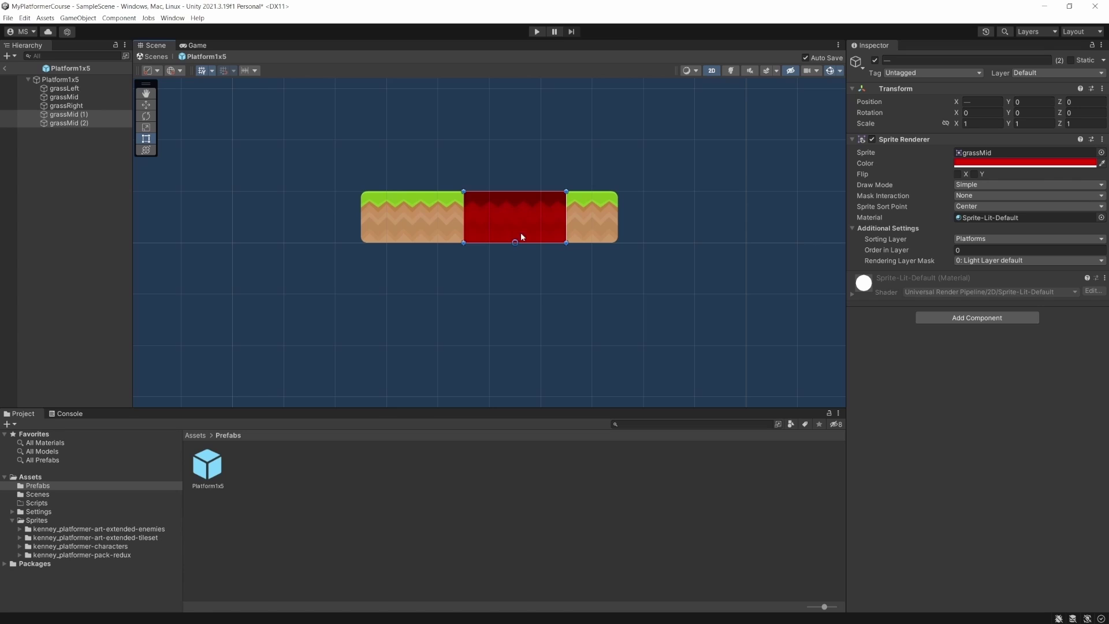
{"action": "left_click", "coordinate": [1025, 163]}
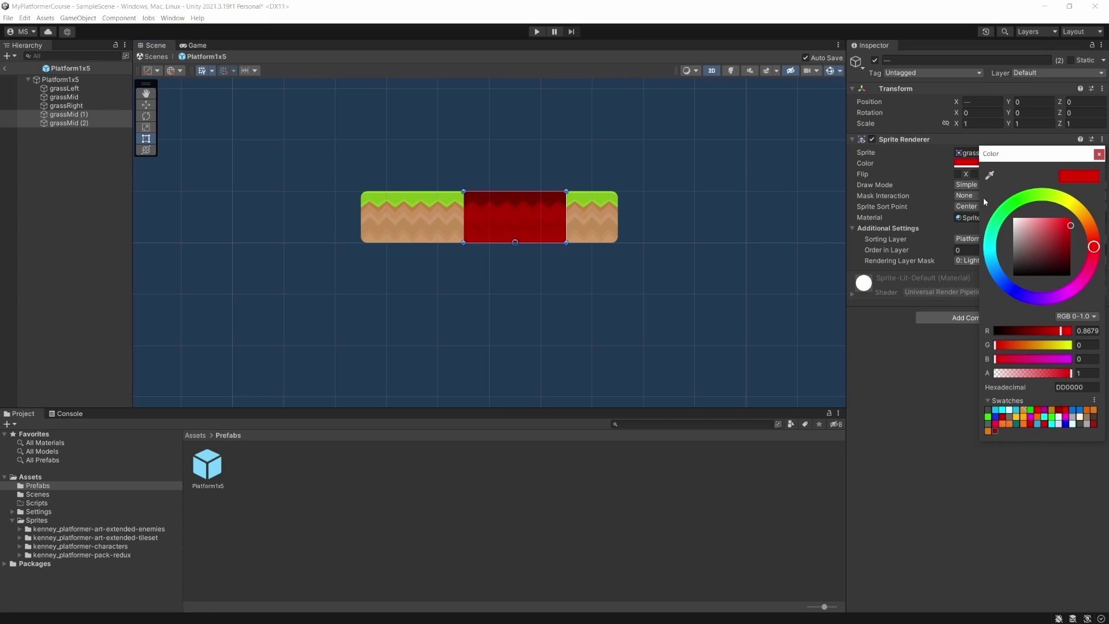
{"action": "left_click", "coordinate": [1019, 230]}
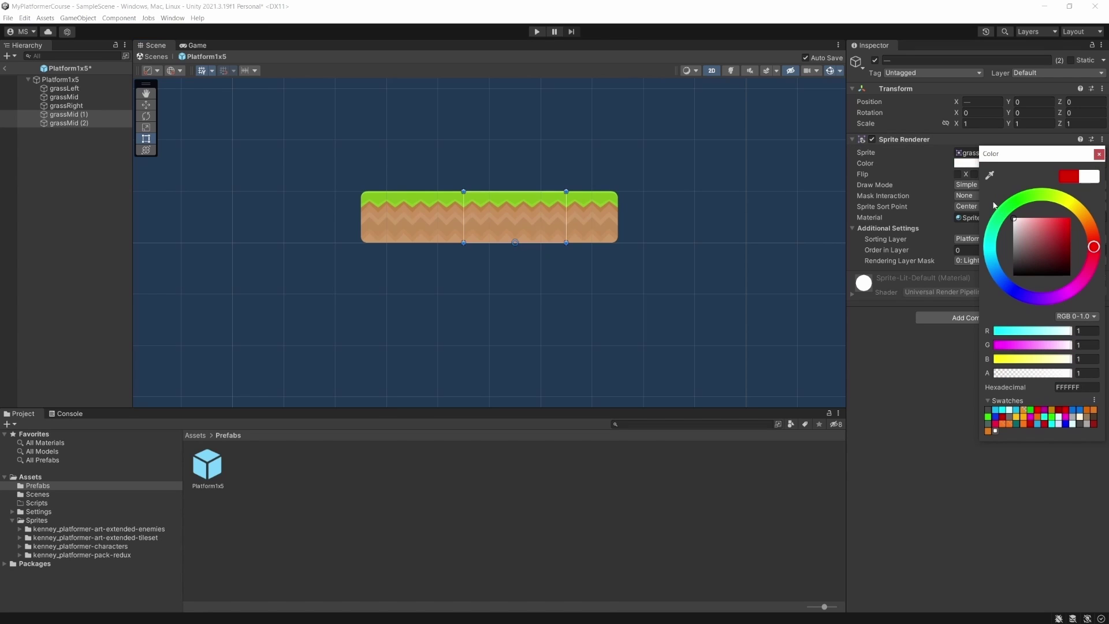
{"action": "left_click", "coordinate": [1099, 154]}
{"action": "left_click", "coordinate": [5, 68]}
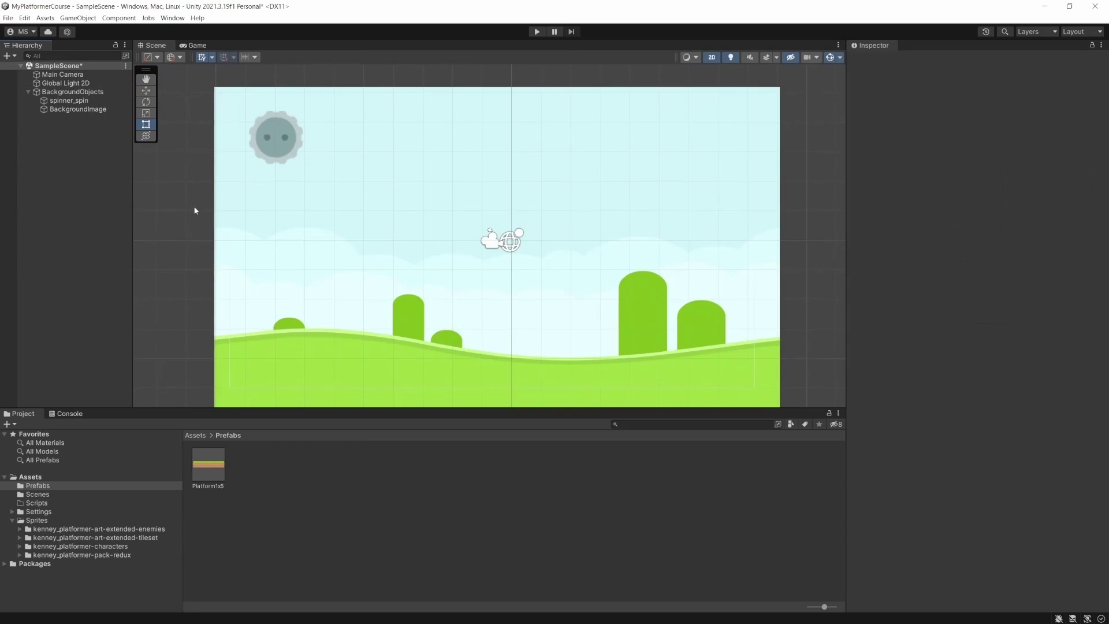
Step: Place a Platform1x5 prefab instance at -9, -2, left of the grass hills
{"action": "left_click_drag", "start_coordinate": [211, 473], "coordinate": [45, 244]}
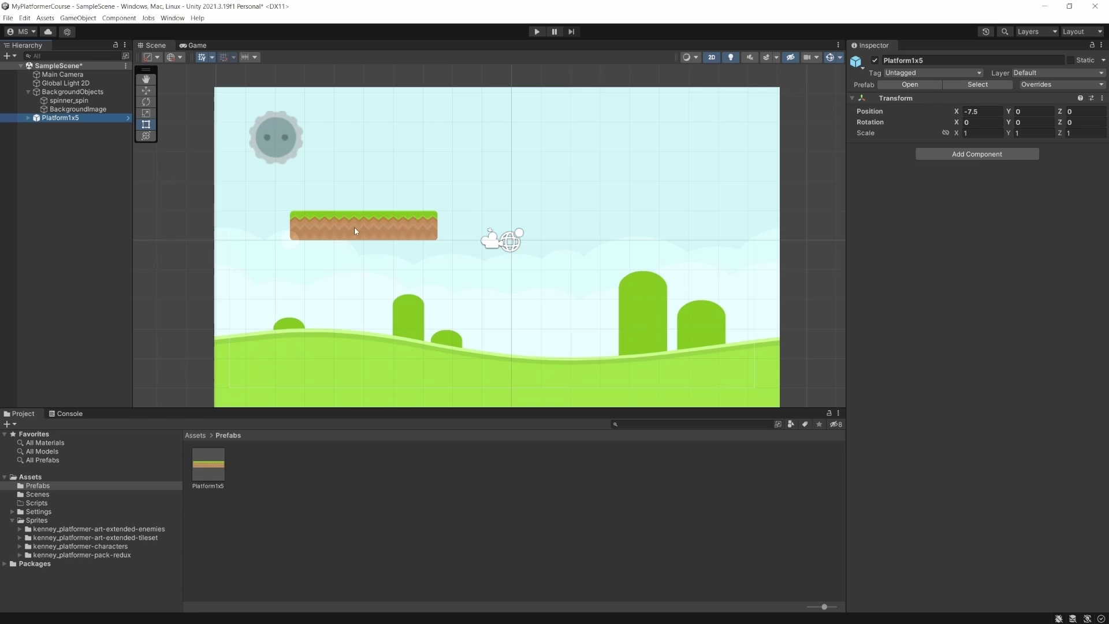
{"action": "key", "text": "w"}
{"action": "left_click_drag", "start_coordinate": [307, 238], "coordinate": [257, 299]}
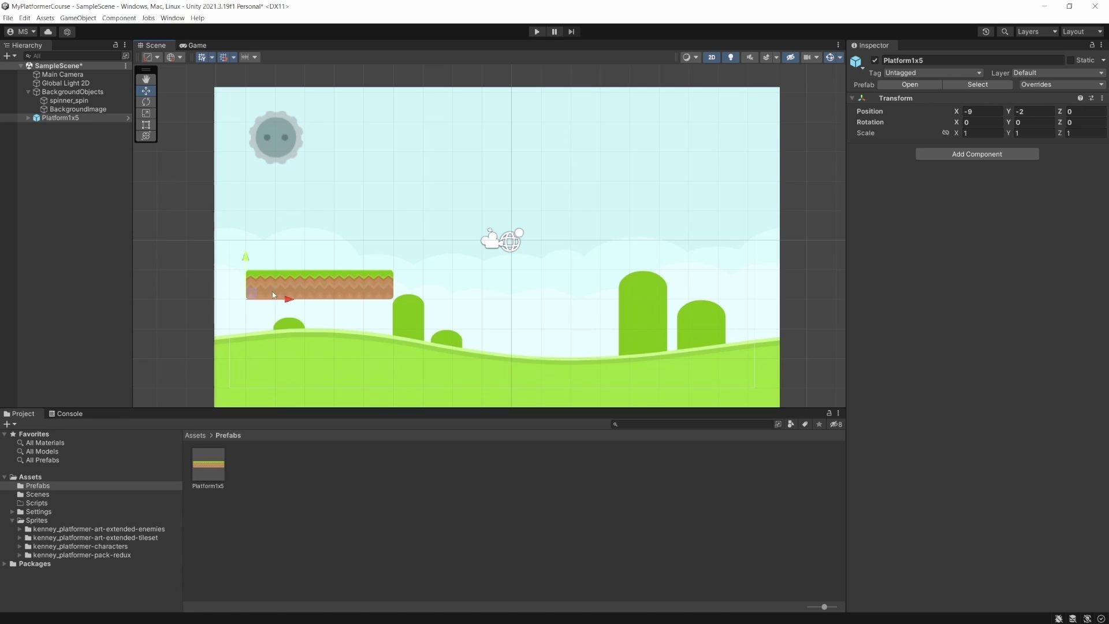
{"action": "left_click", "coordinate": [406, 179]}
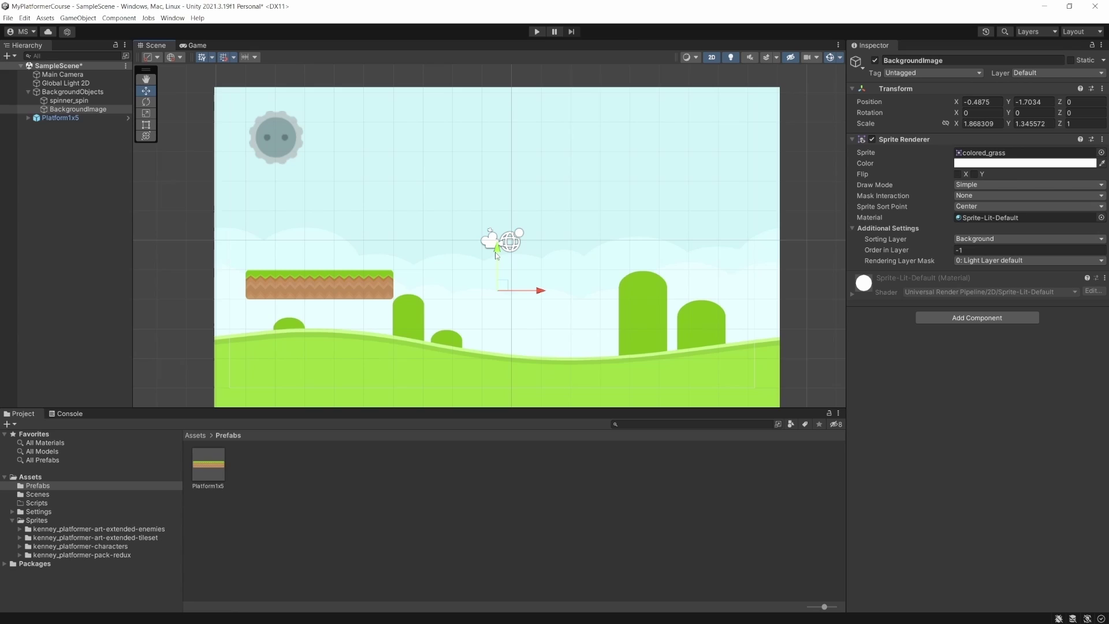
Step: Lower BackgroundImage toward Y -3, stretch its top edge upward, and preview in the Game view
{"action": "left_click_drag", "start_coordinate": [497, 252], "coordinate": [496, 305]}
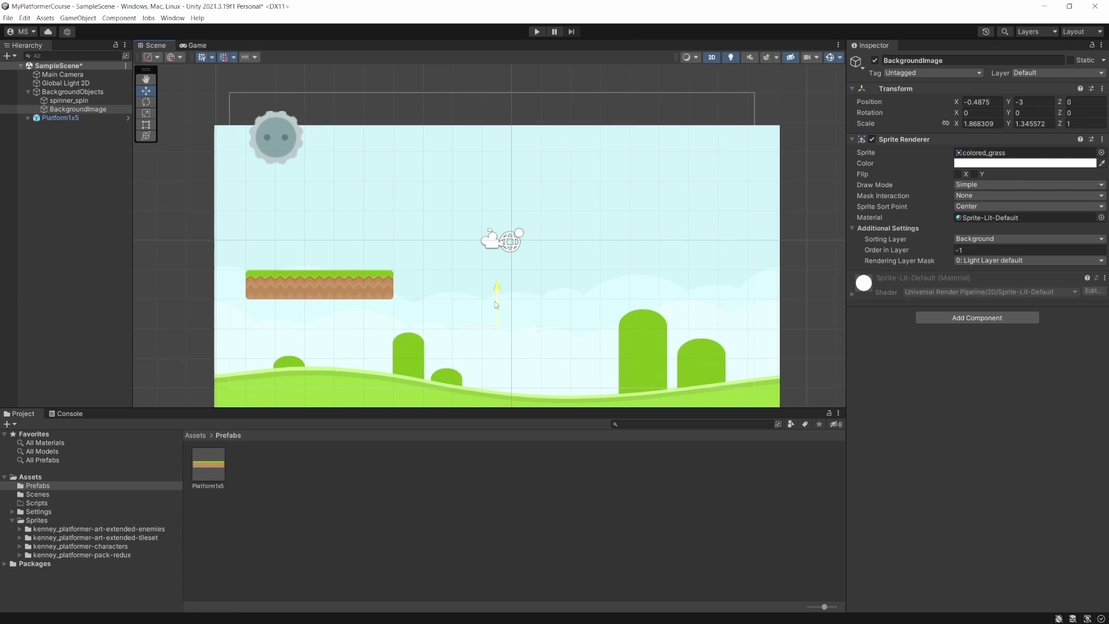
{"action": "key", "text": "t"}
{"action": "left_click_drag", "start_coordinate": [441, 126], "coordinate": [445, 84]}
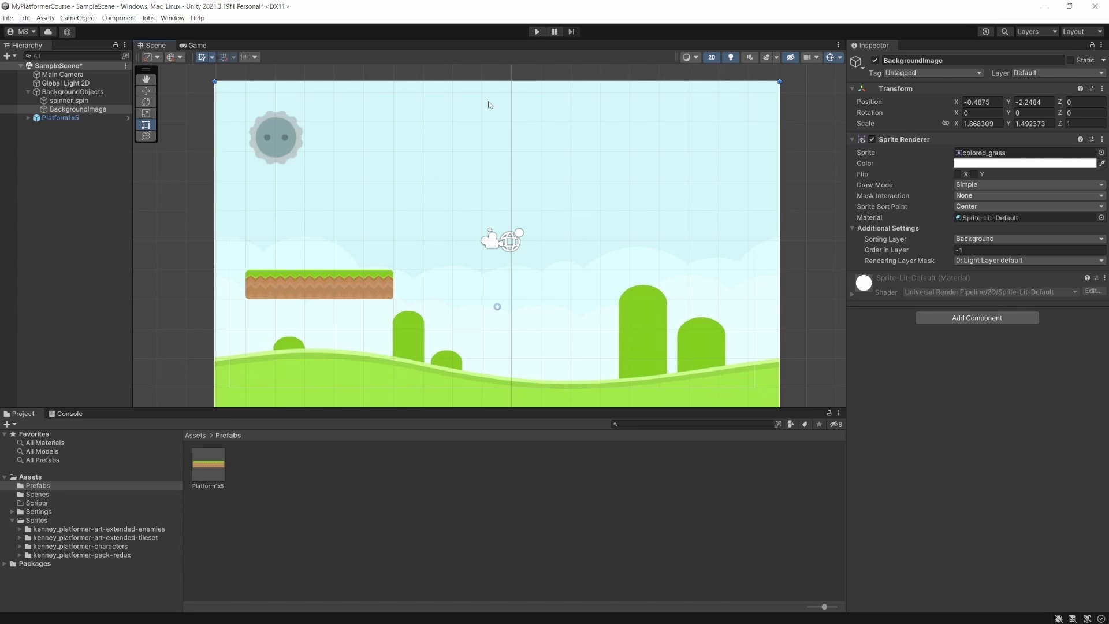
{"action": "key", "text": "w"}
{"action": "left_click_drag", "start_coordinate": [498, 280], "coordinate": [499, 321]}
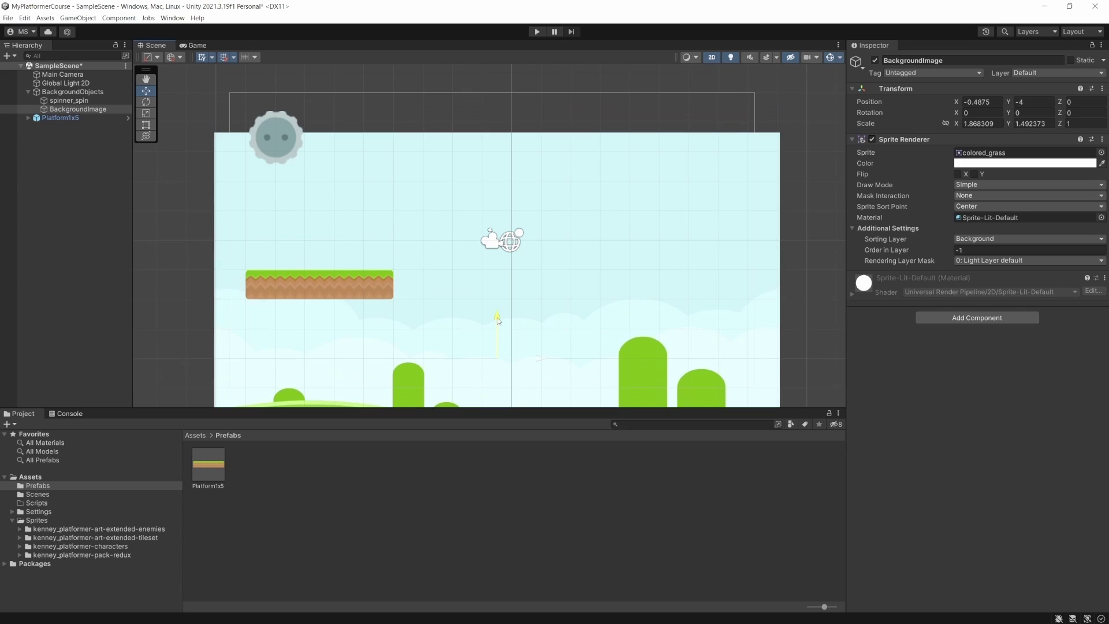
{"action": "left_click", "coordinate": [195, 46]}
{"action": "left_click", "coordinate": [152, 46]}
Step: Readjust the background to -0.3116, -2.725 and widen it to scale 1.929216 × 1.546099
{"action": "left_click_drag", "start_coordinate": [506, 357], "coordinate": [525, 324]}
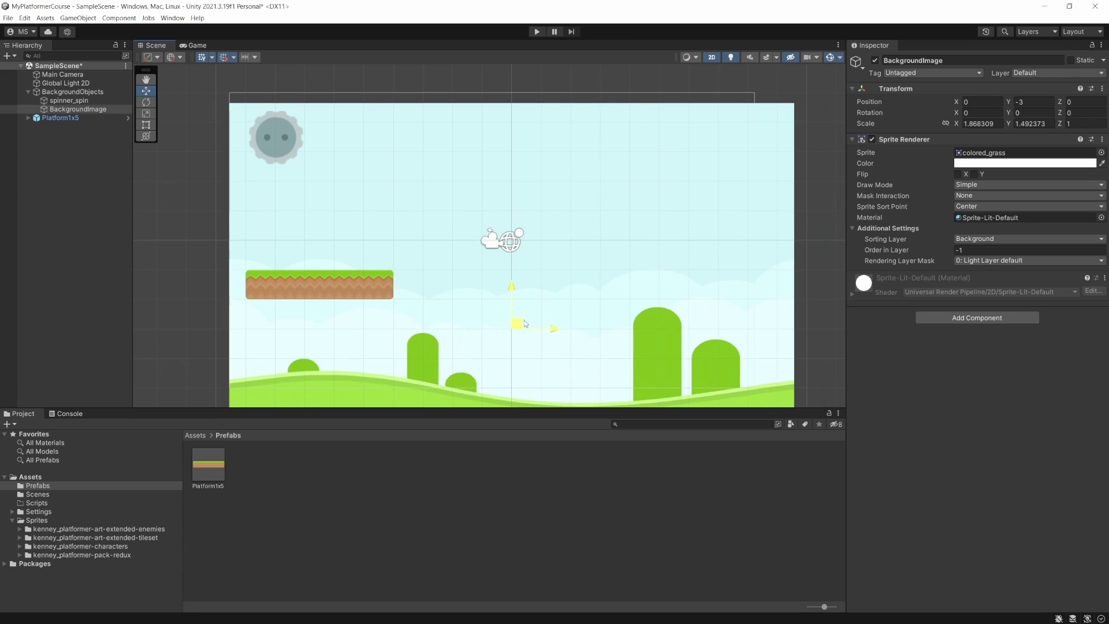
{"action": "left_click", "coordinate": [186, 45]}
{"action": "left_click", "coordinate": [155, 45]}
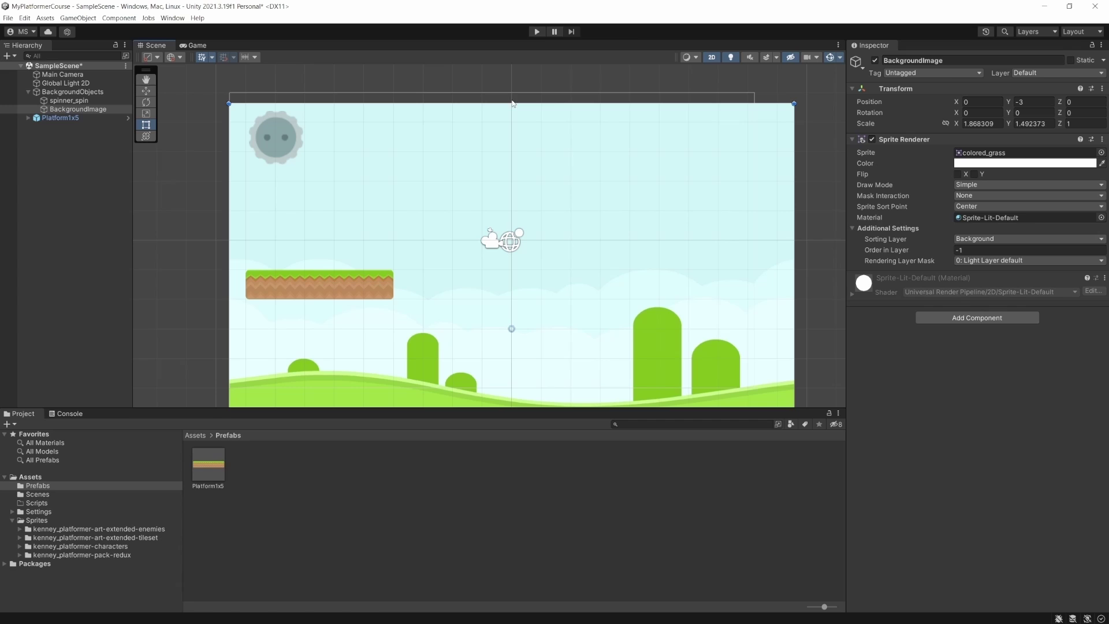
{"action": "left_click_drag", "start_coordinate": [512, 104], "coordinate": [508, 87]}
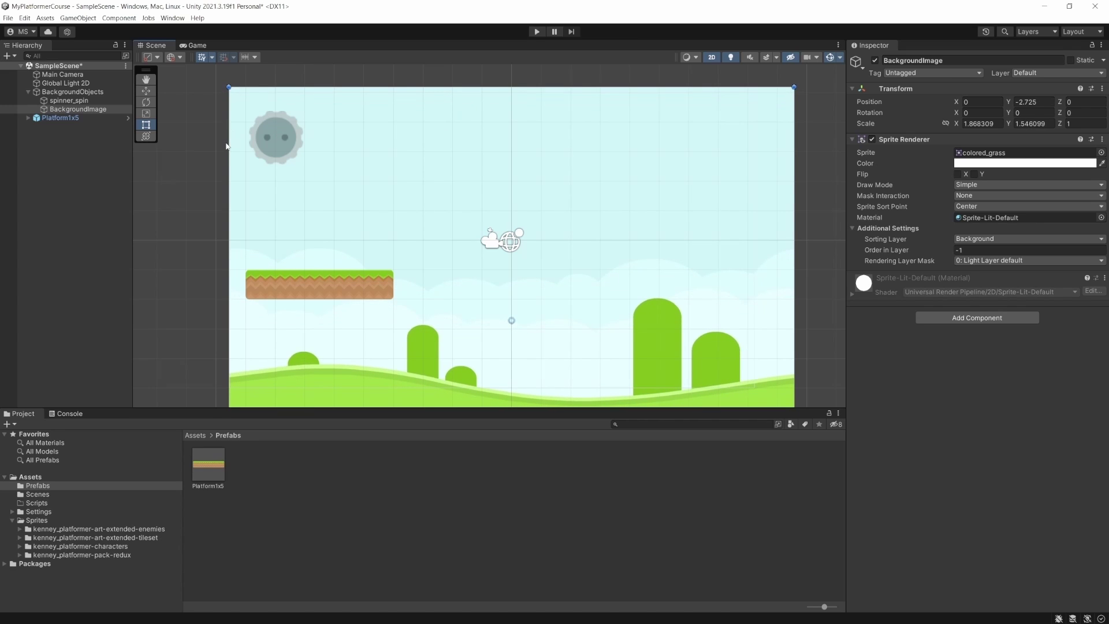
{"action": "left_click_drag", "start_coordinate": [227, 146], "coordinate": [211, 146]}
{"action": "left_click", "coordinate": [191, 45]}
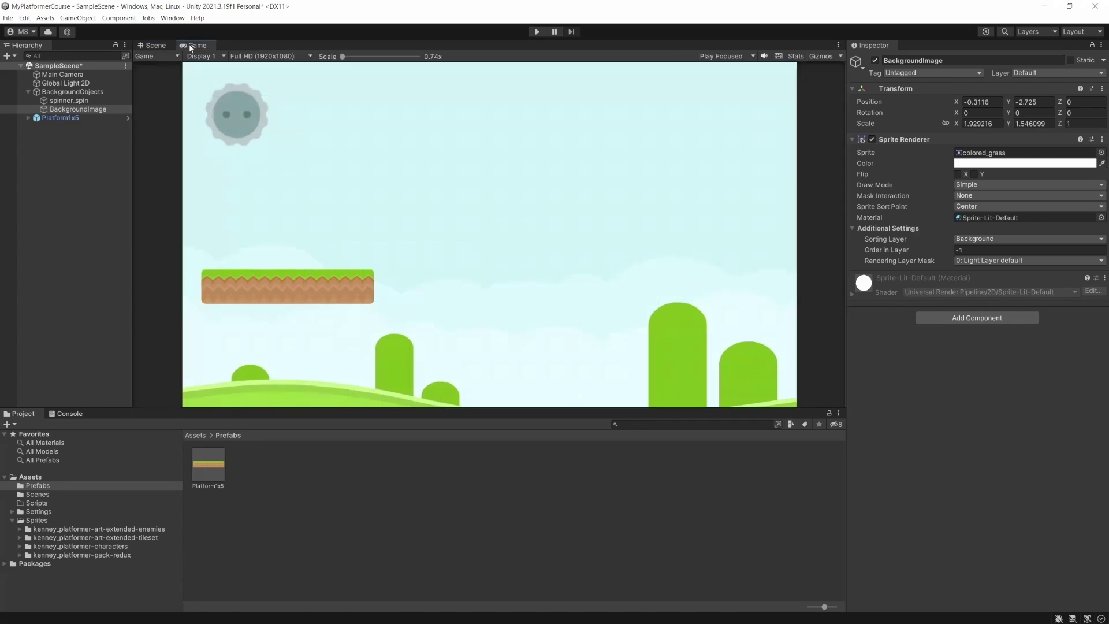
{"action": "left_click", "coordinate": [167, 45]}
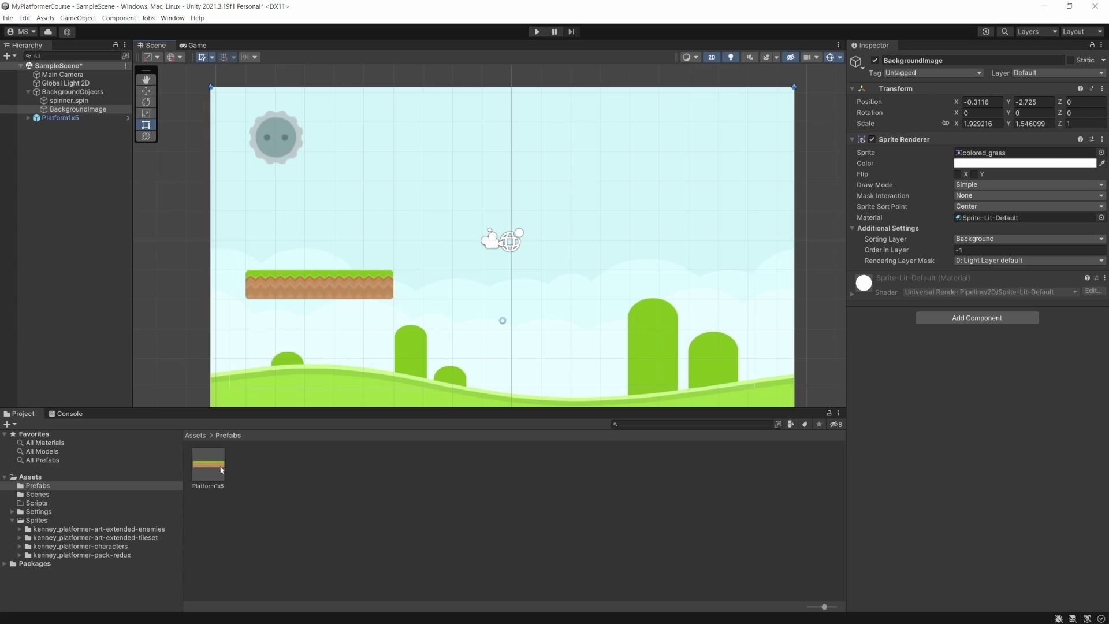
Step: Add a second Platform1x5 from the prefab and move it higher near the centre at -3, 0
{"action": "left_click_drag", "start_coordinate": [165, 398], "coordinate": [364, 226]}
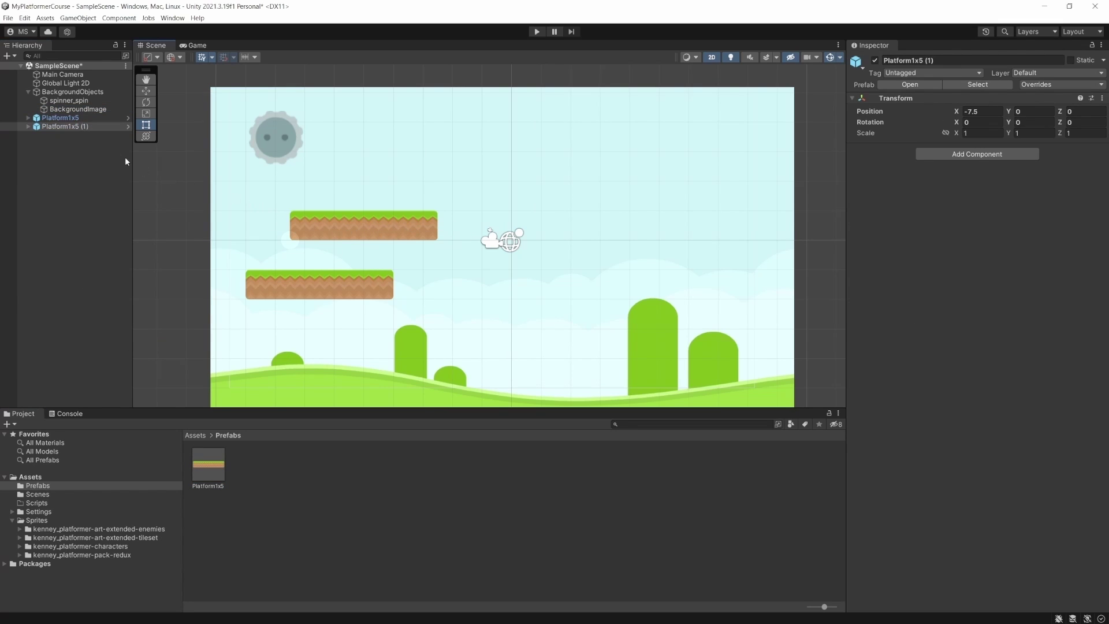
{"action": "key", "text": "w"}
{"action": "left_click_drag", "start_coordinate": [299, 237], "coordinate": [443, 244]}
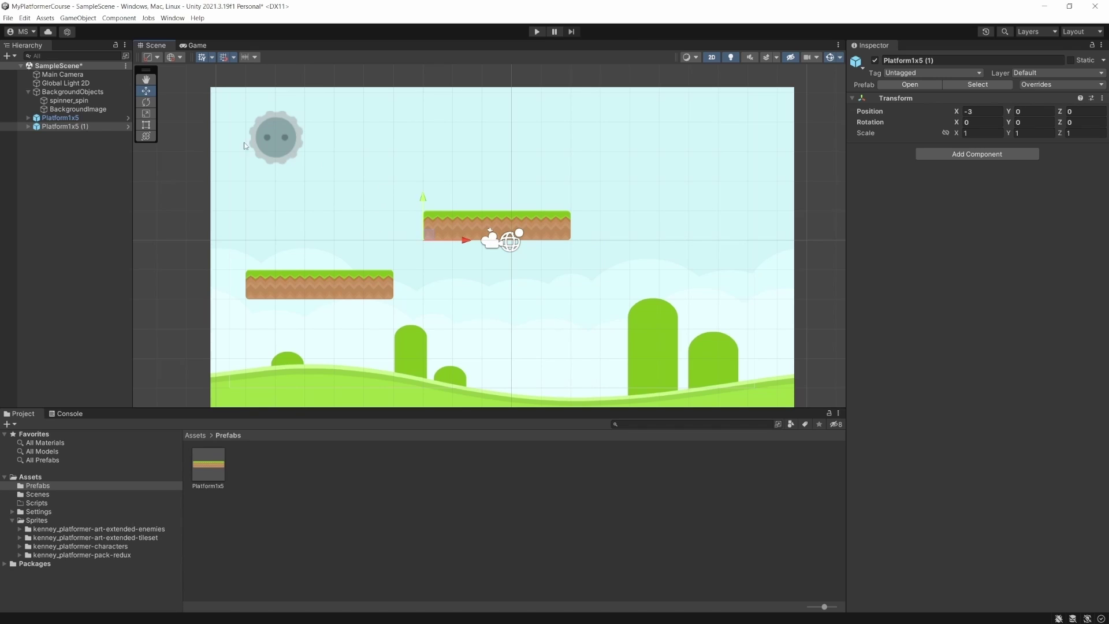
{"action": "left_click", "coordinate": [55, 127]}
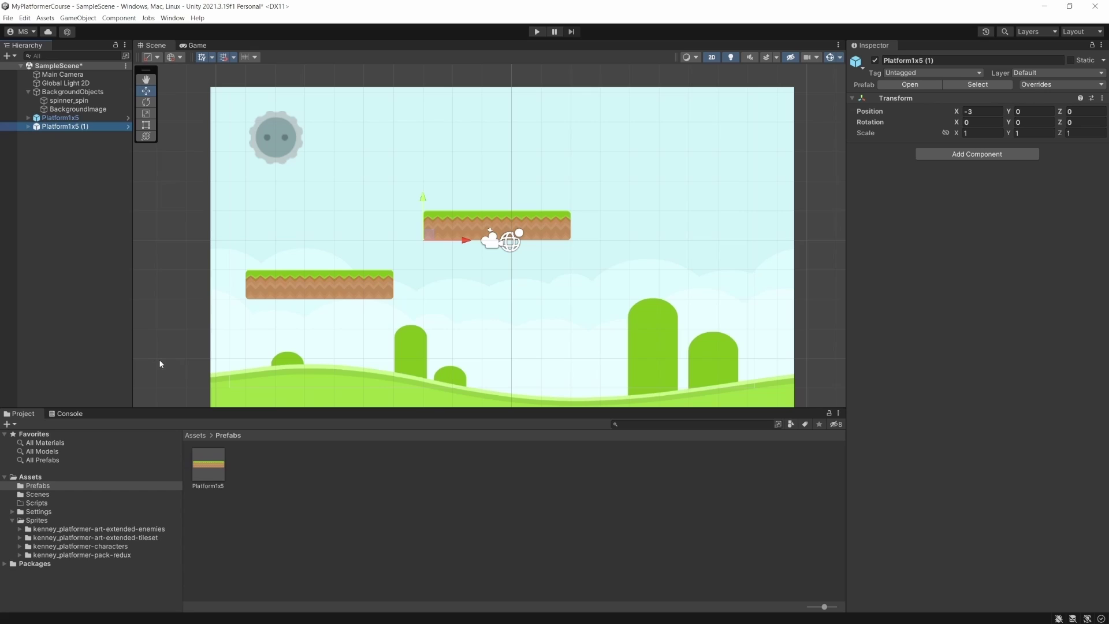
{"action": "right_click", "coordinate": [67, 129]}
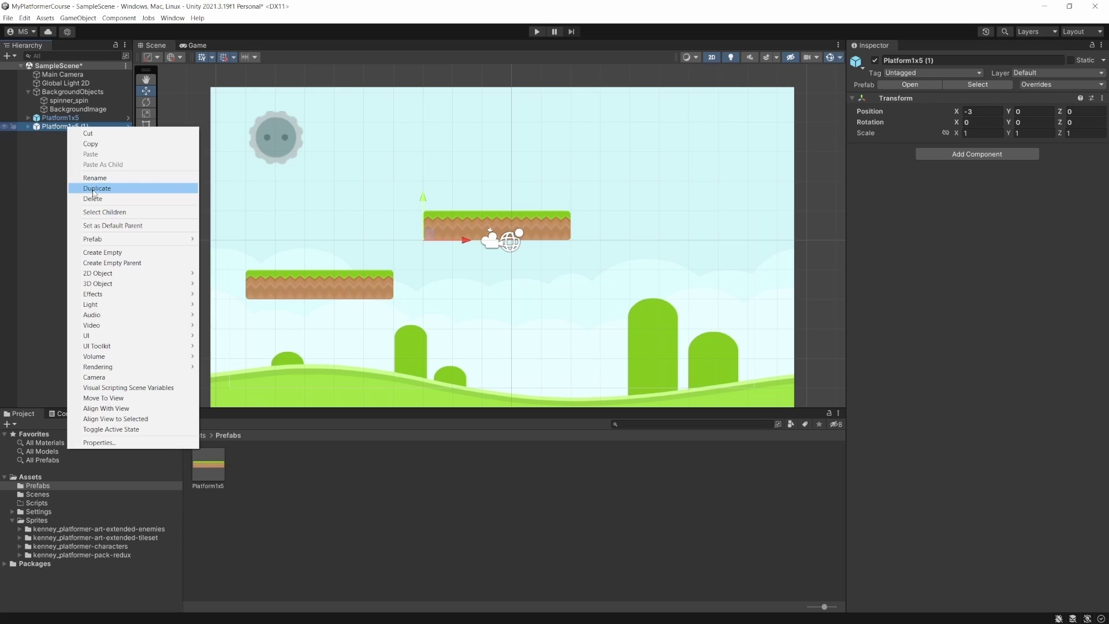
{"action": "left_click", "coordinate": [43, 179]}
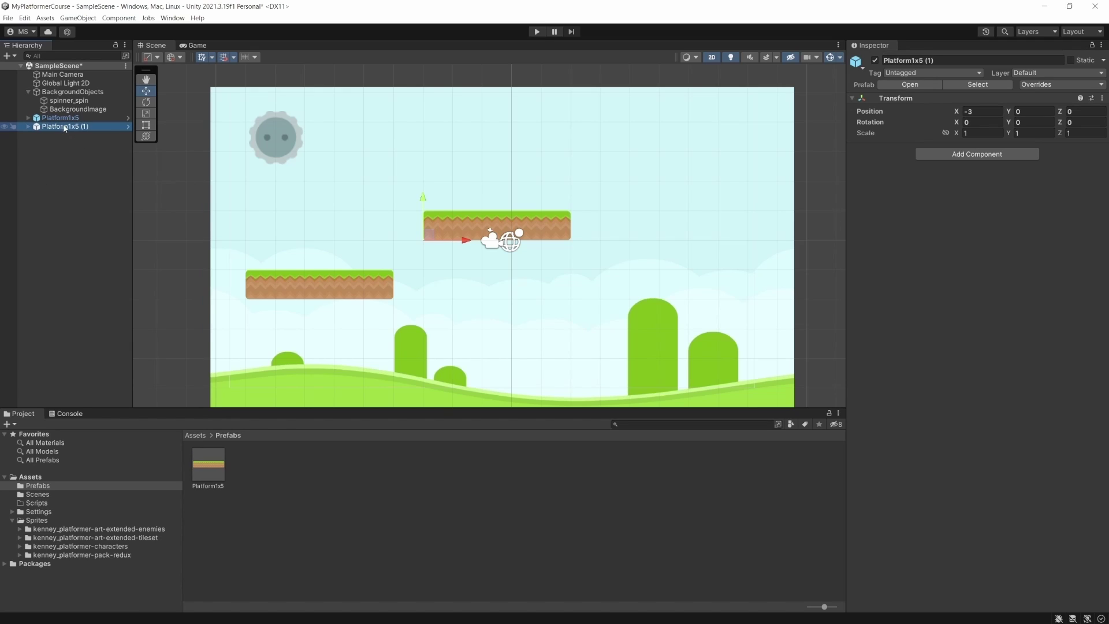
Step: Duplicate that platform and move the copy to the lower right at 3, -3
{"action": "key", "text": "ctrl+d"}
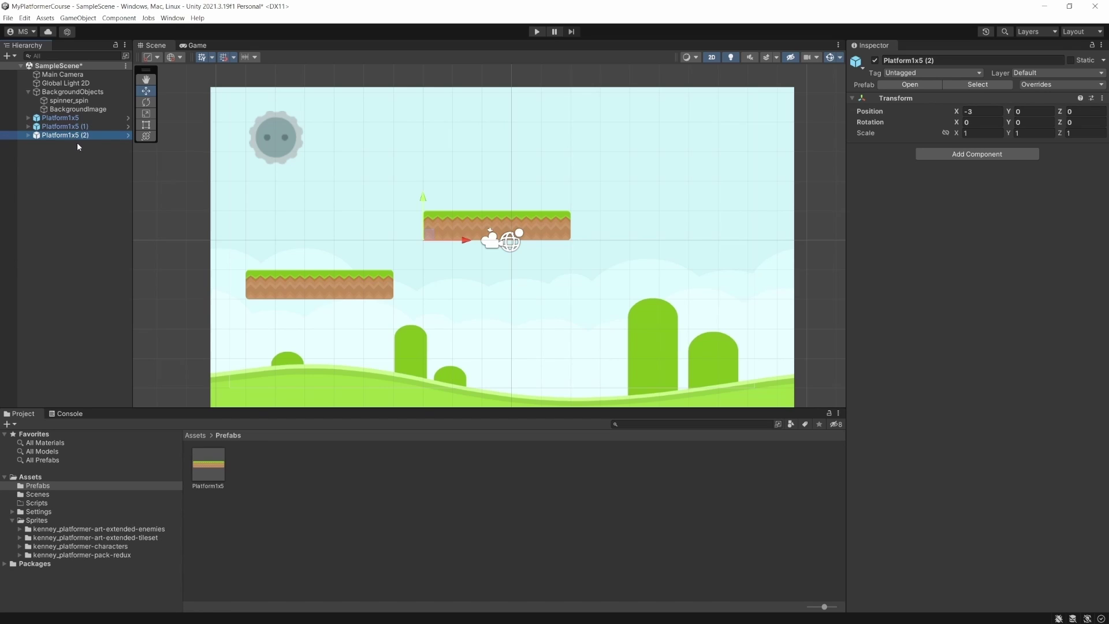
{"action": "left_click_drag", "start_coordinate": [428, 237], "coordinate": [618, 319]}
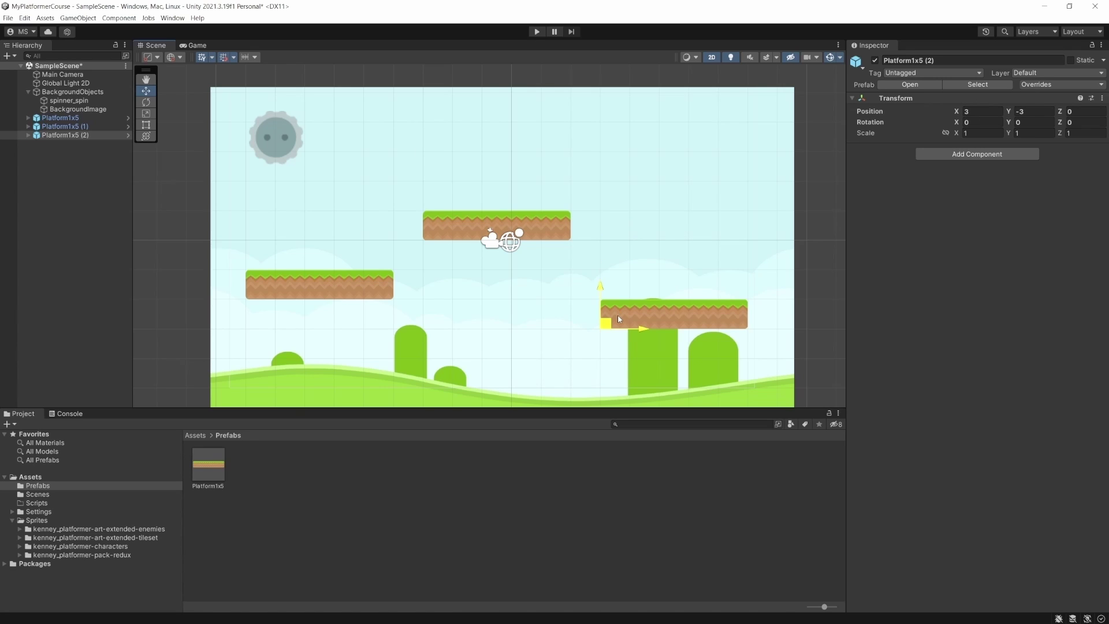
{"action": "left_click_drag", "start_coordinate": [618, 318], "coordinate": [617, 317]}
Step: Save the scene, then download the Platformer Art Requests zip without donating
{"action": "key", "text": "ctrl+s"}
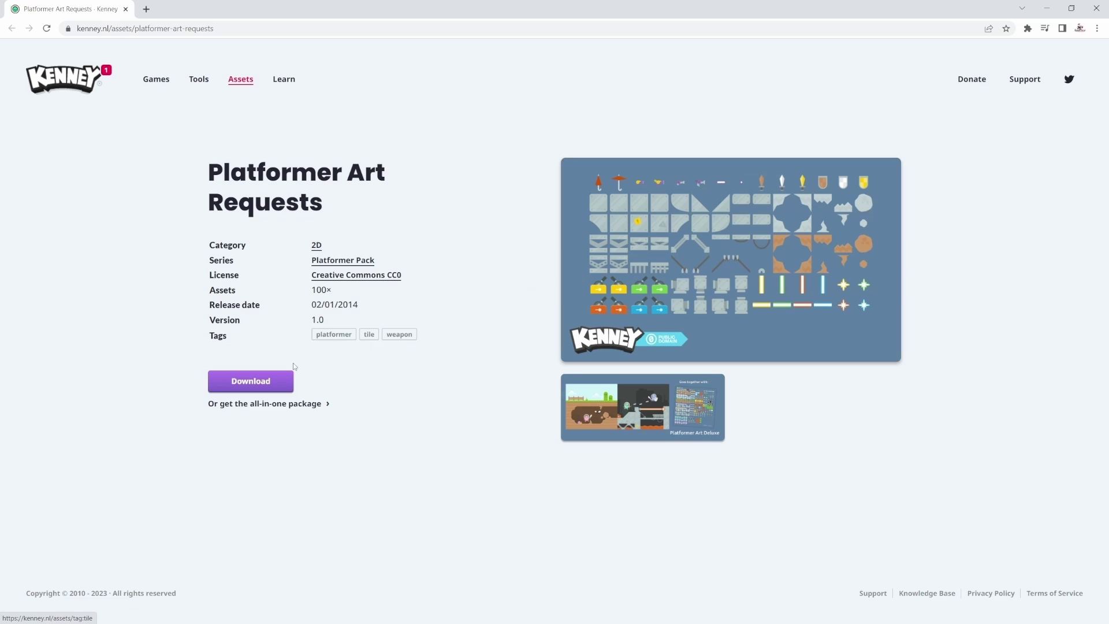
{"action": "left_click", "coordinate": [251, 380]}
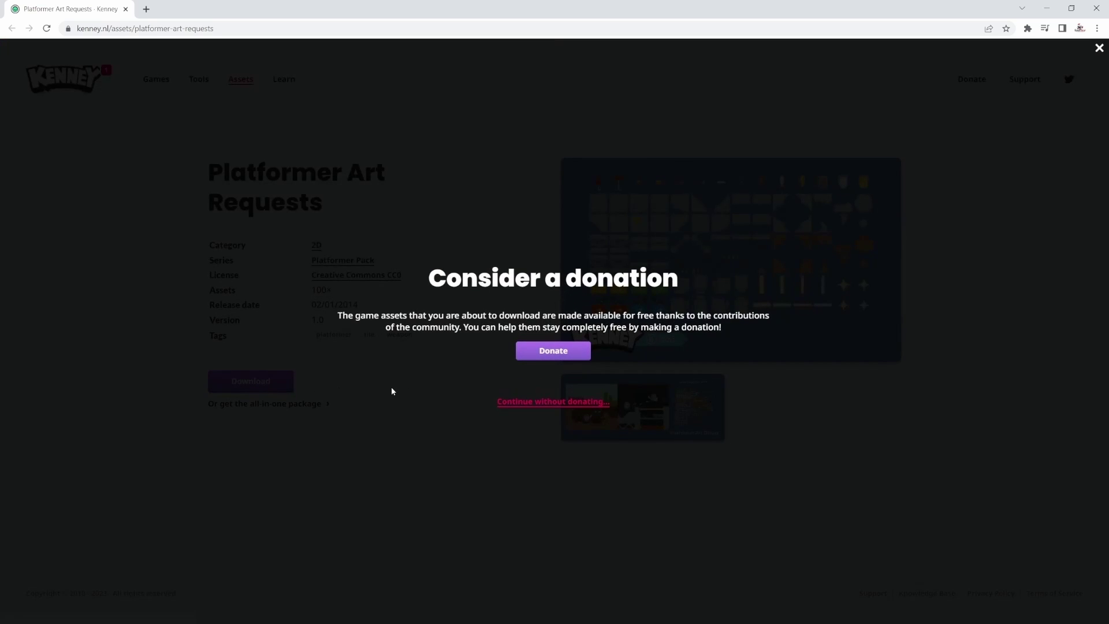
{"action": "left_click", "coordinate": [540, 404]}
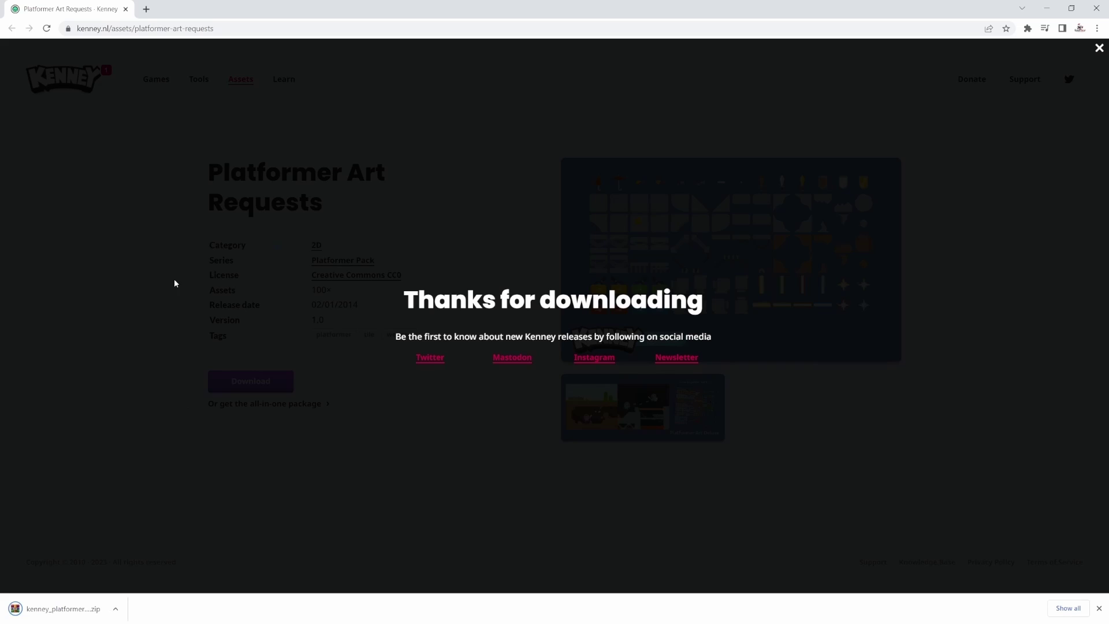
{"action": "left_click", "coordinate": [116, 609]}
Step: Extract the zip to kenney_platformer-art-requests and drag that folder into Unity's Sprites folder
{"action": "left_click", "coordinate": [142, 572]}
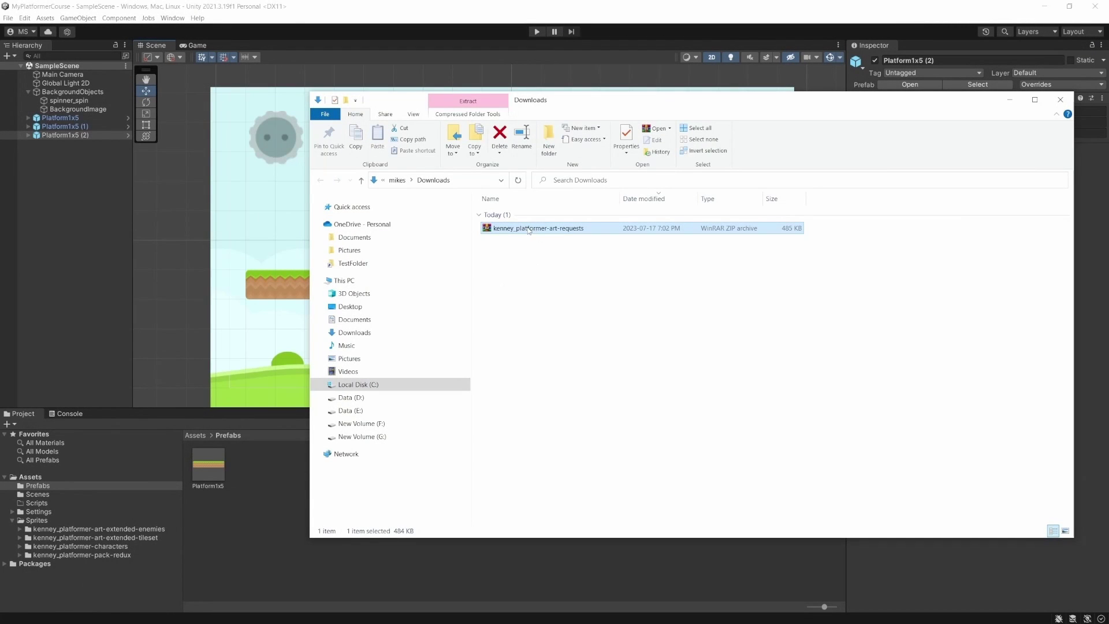
{"action": "right_click", "coordinate": [528, 231]}
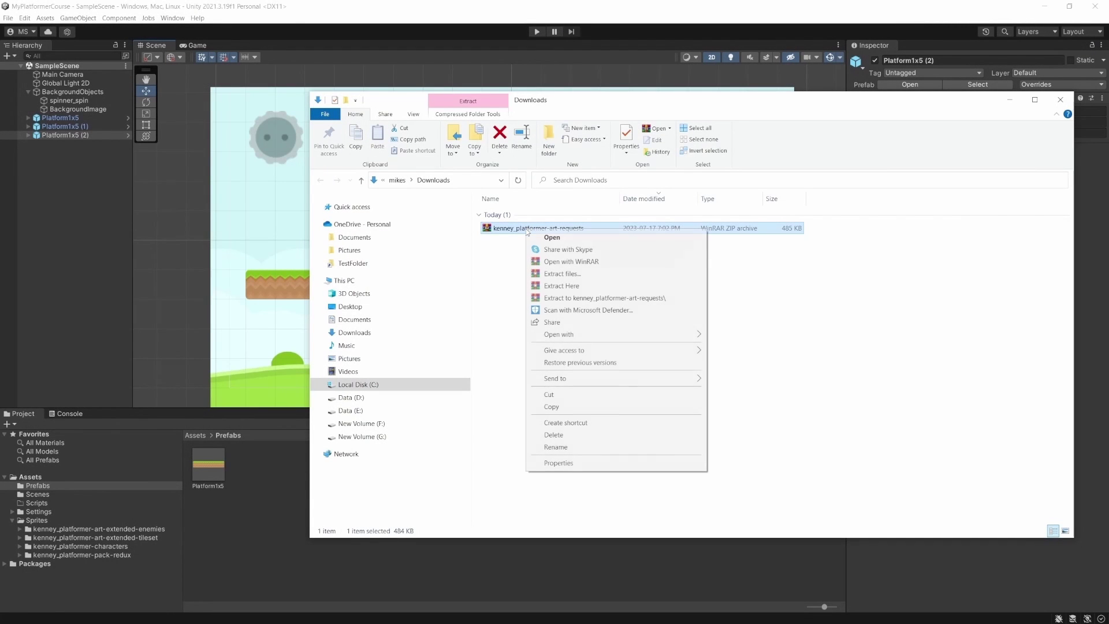
{"action": "left_click", "coordinate": [548, 298]}
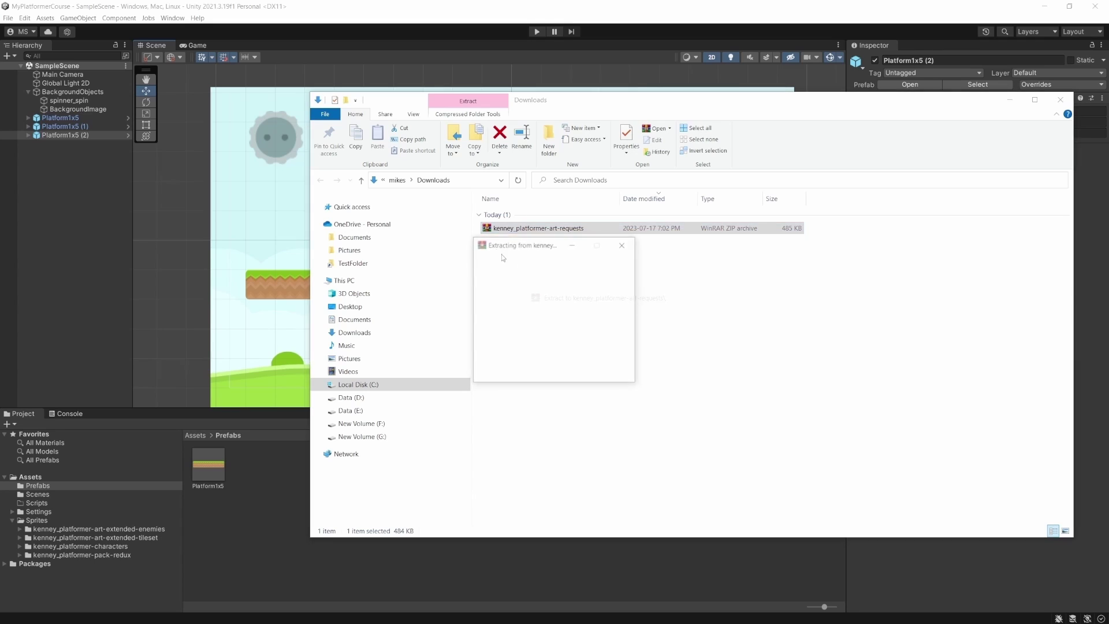
{"action": "left_click_drag", "start_coordinate": [502, 245], "coordinate": [36, 520]}
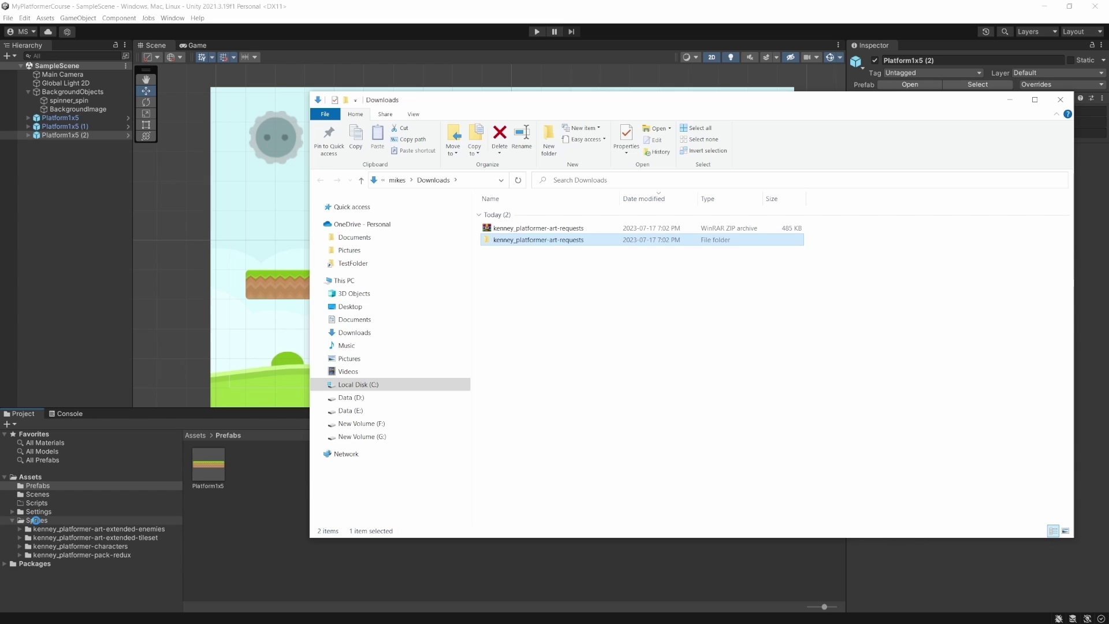
{"action": "left_click", "coordinate": [1061, 99]}
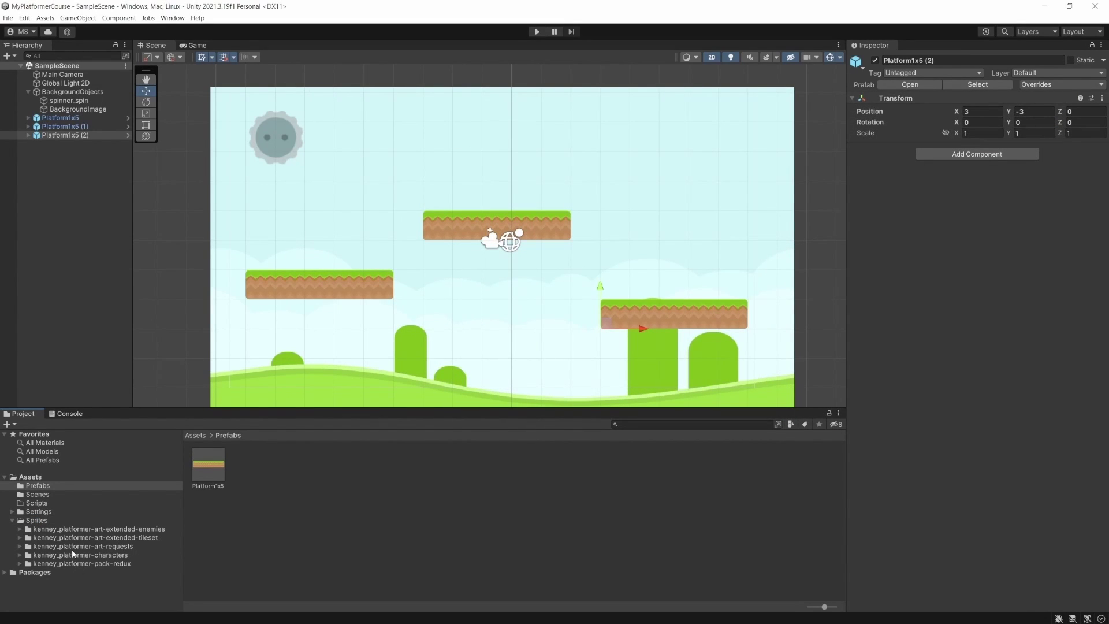
Step: Expand kenney_platformer-art-requests in the Project window and browse its Tiles folder
{"action": "left_click", "coordinate": [62, 547]}
{"action": "left_click", "coordinate": [21, 547]}
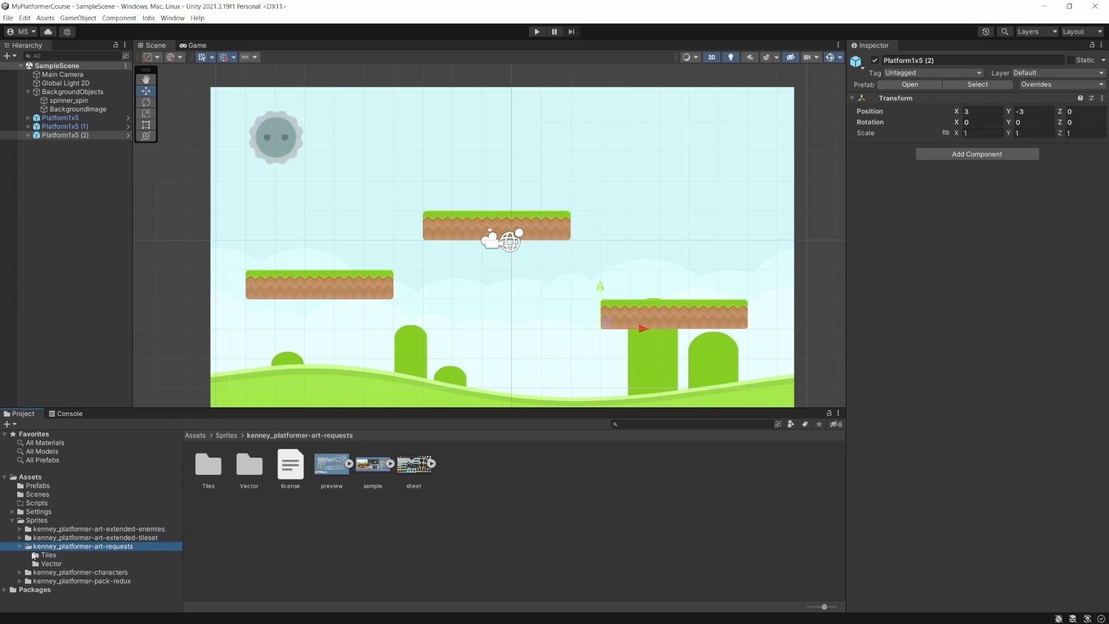
{"action": "left_click", "coordinate": [33, 557]}
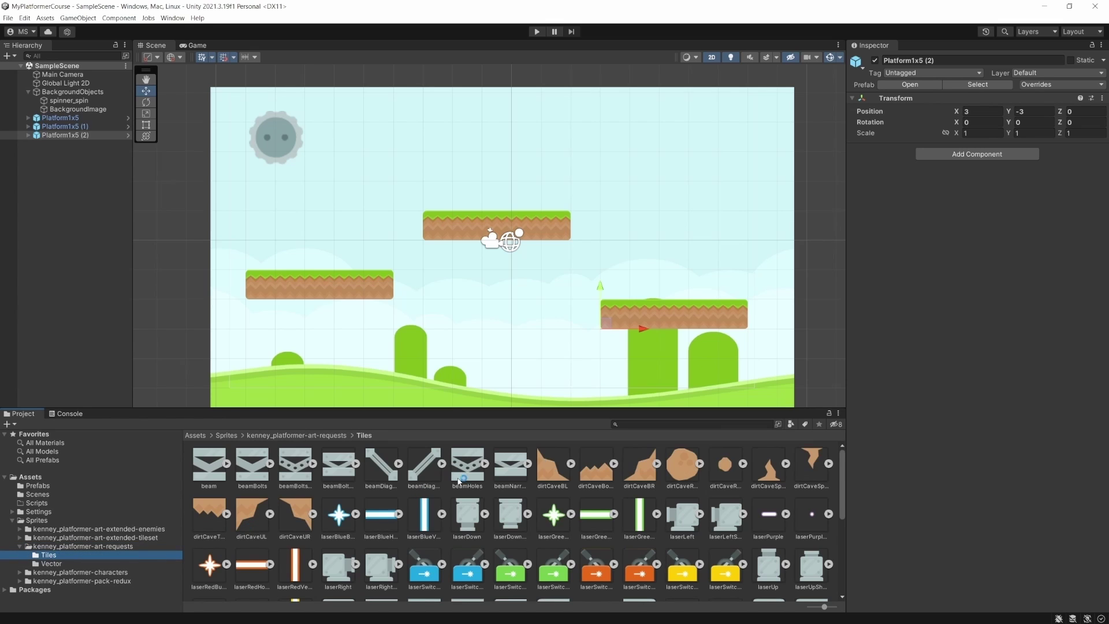
{"action": "scroll", "coordinate": [692, 525], "scroll_direction": "down", "scroll_amount": 4}
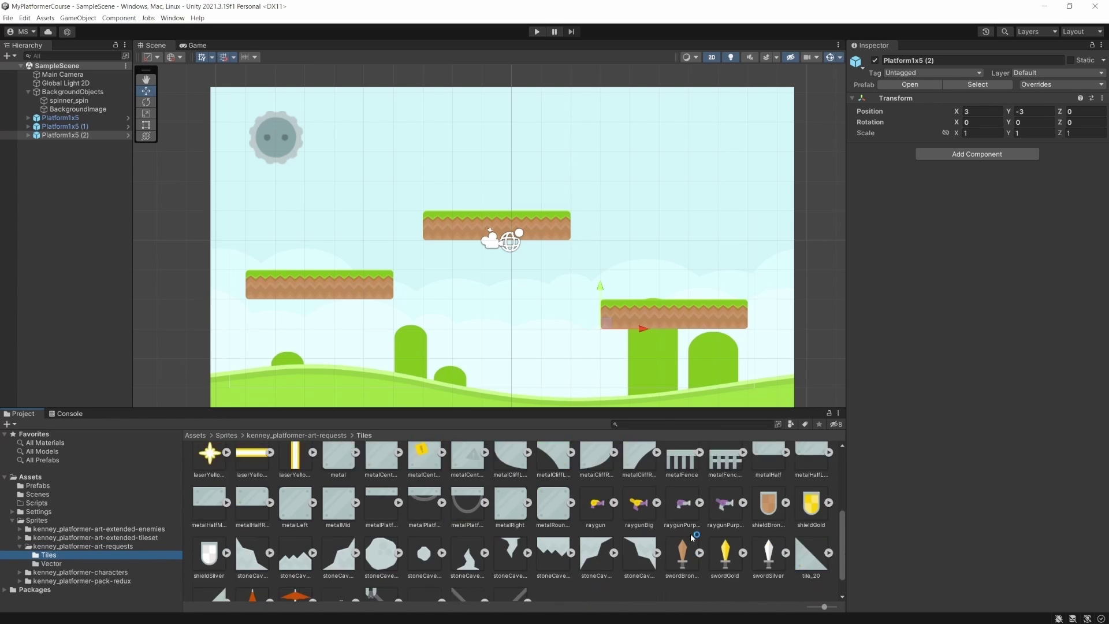
{"action": "scroll", "coordinate": [693, 538], "scroll_direction": "up", "scroll_amount": 5}
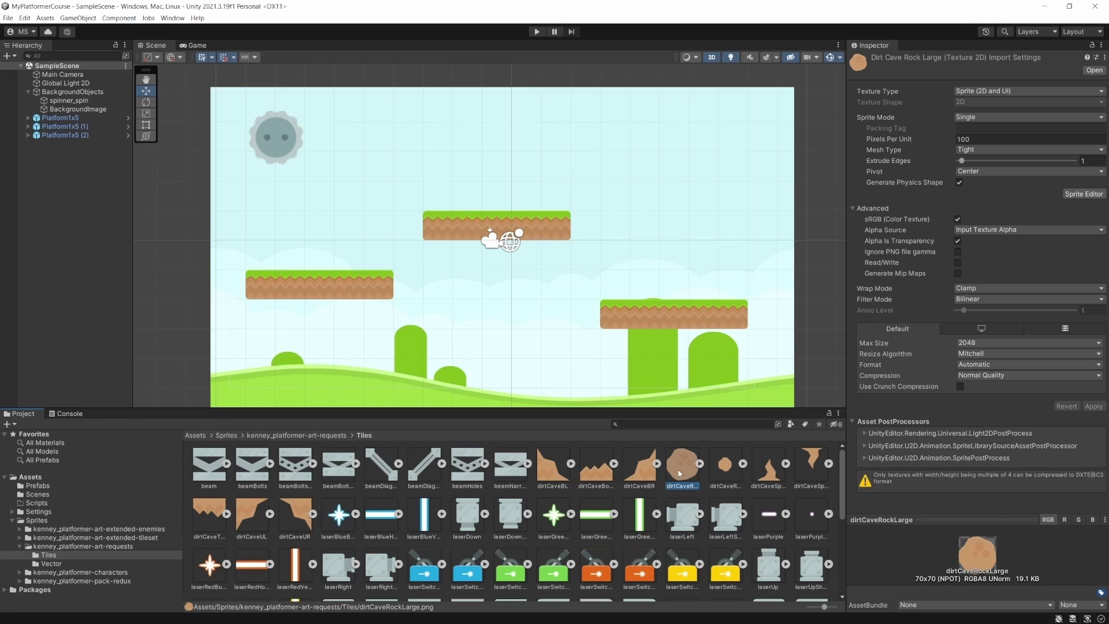
{"action": "left_click_drag", "start_coordinate": [679, 473], "coordinate": [520, 182]}
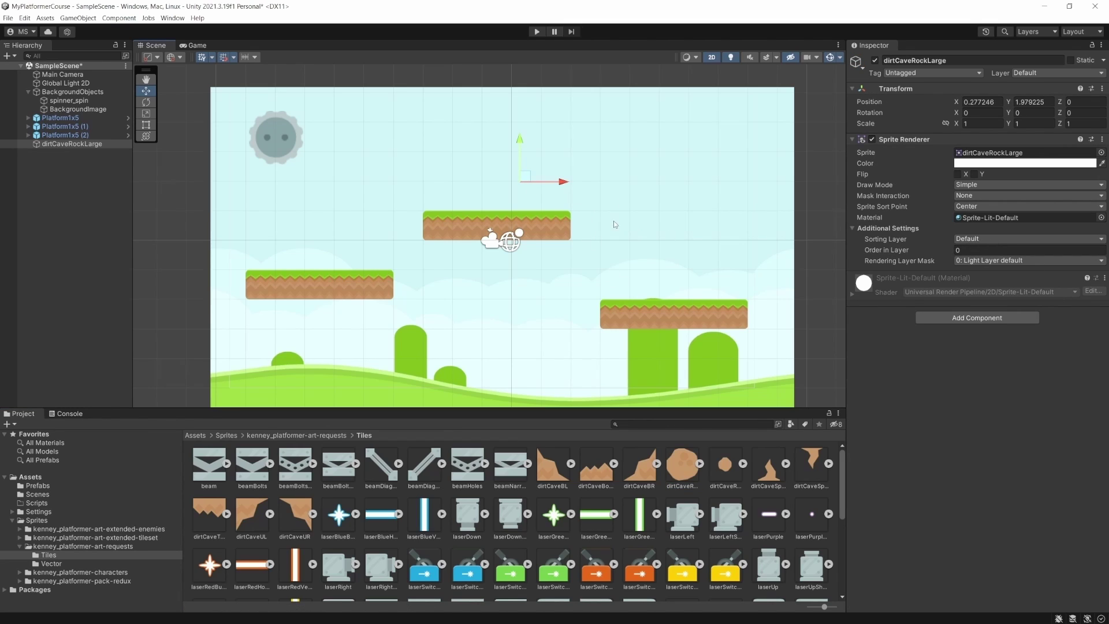
{"action": "left_click", "coordinate": [982, 239]}
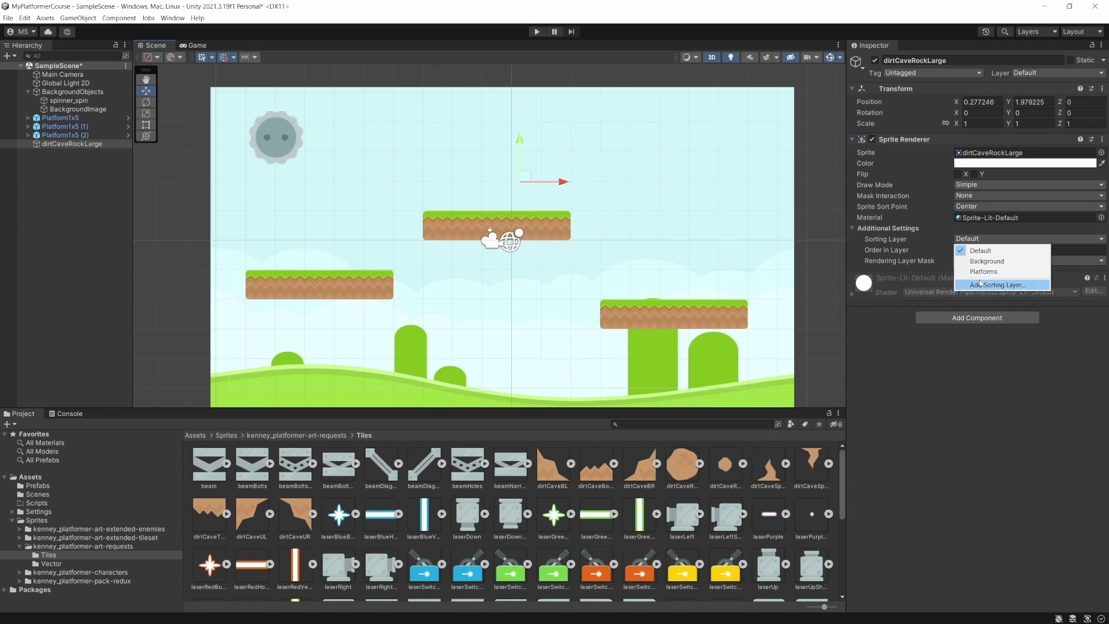
{"action": "left_click", "coordinate": [983, 272]}
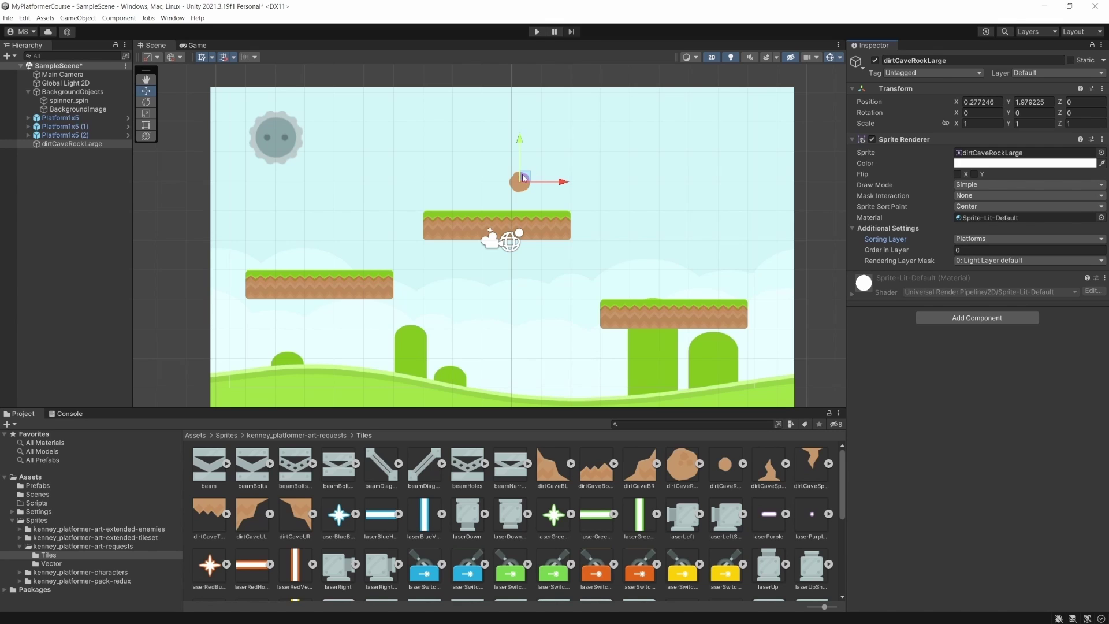
{"action": "scroll", "coordinate": [528, 184], "scroll_direction": "up", "scroll_amount": 2}
{"action": "scroll", "coordinate": [528, 184], "scroll_direction": "up", "scroll_amount": 3}
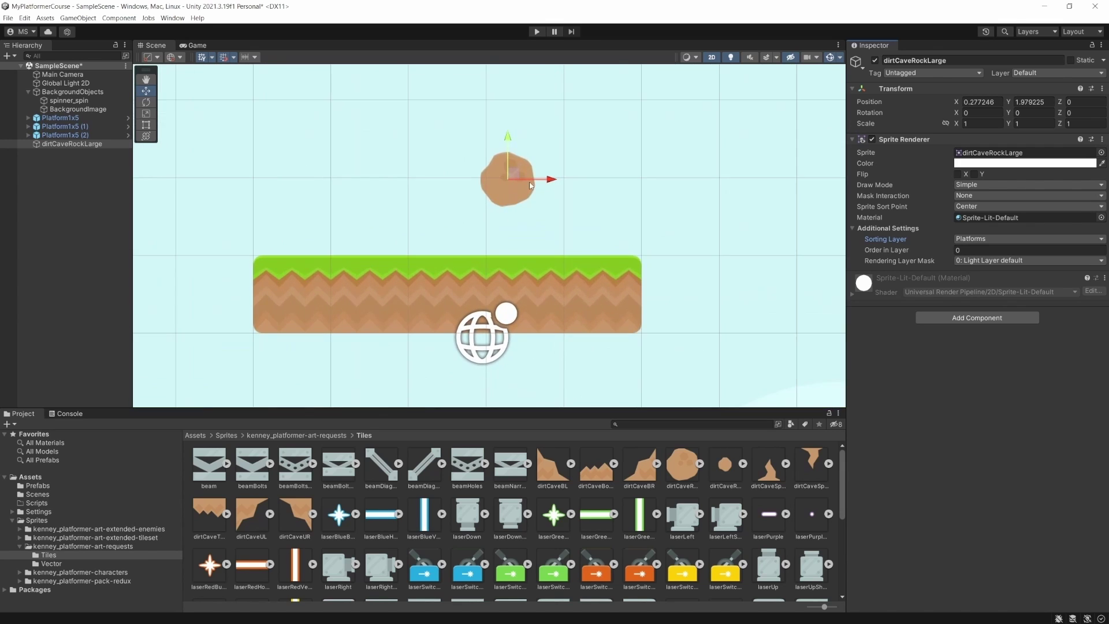
{"action": "scroll", "coordinate": [529, 185], "scroll_direction": "down", "scroll_amount": 4}
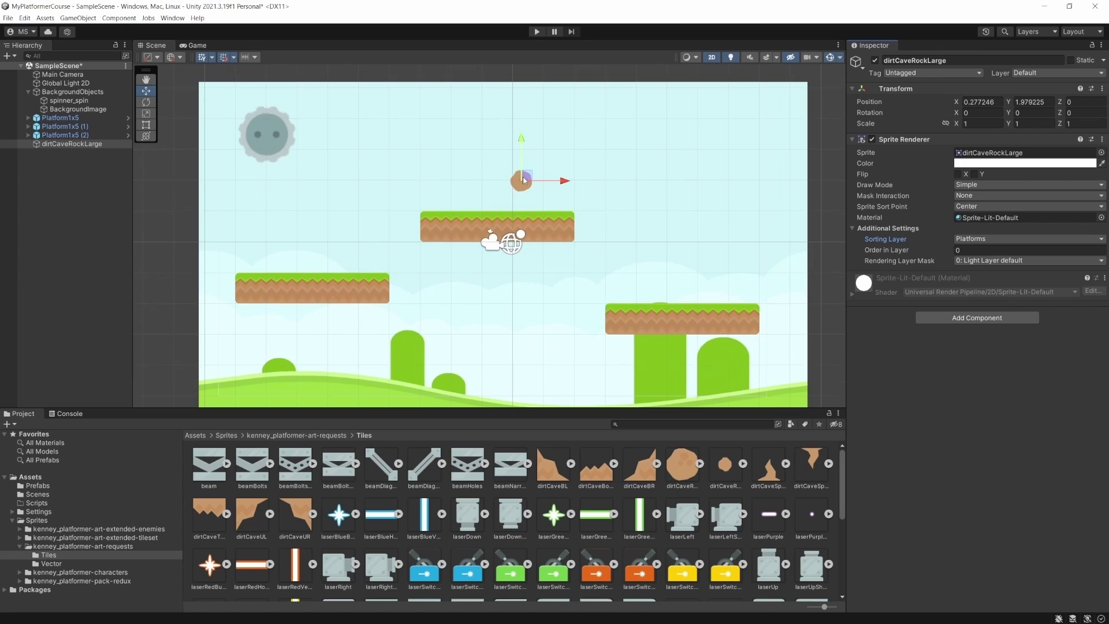
{"action": "scroll", "coordinate": [525, 187], "scroll_direction": "up", "scroll_amount": 2}
{"action": "key", "text": "r"}
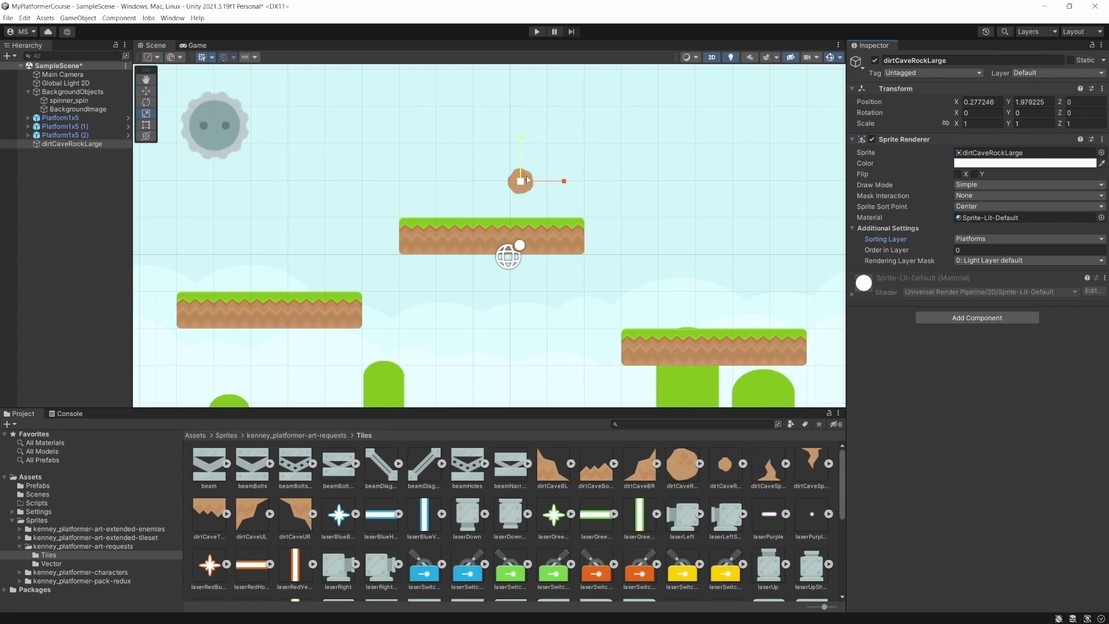
{"action": "left_click_drag", "start_coordinate": [520, 184], "coordinate": [612, 184]}
{"action": "key", "text": "ctrl+z"}
{"action": "key", "text": "ctrl+z"}
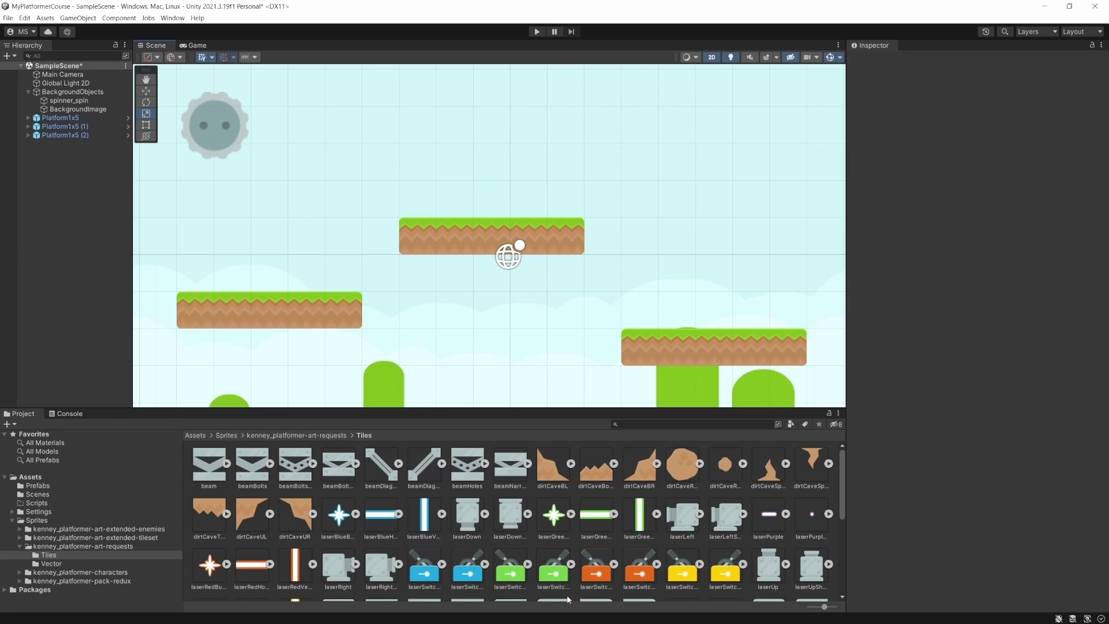
Step: Set the dirtCaveRockLarge sprite's pixels per unit to 70 and apply
{"action": "left_click", "coordinate": [684, 463]}
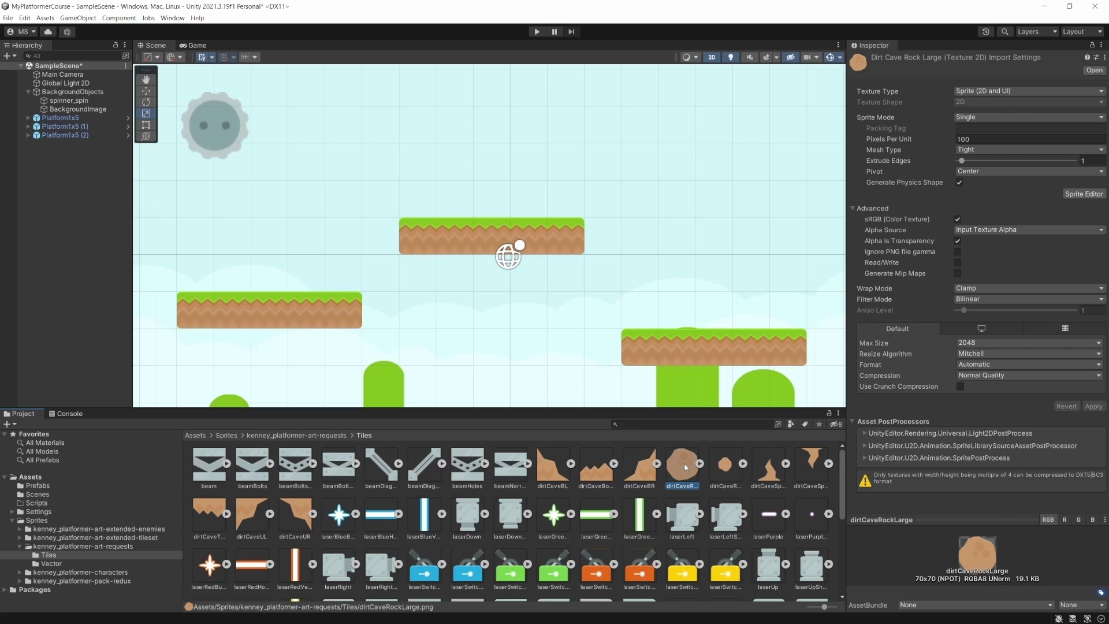
{"action": "left_click", "coordinate": [975, 139]}
{"action": "type", "text": "70"}
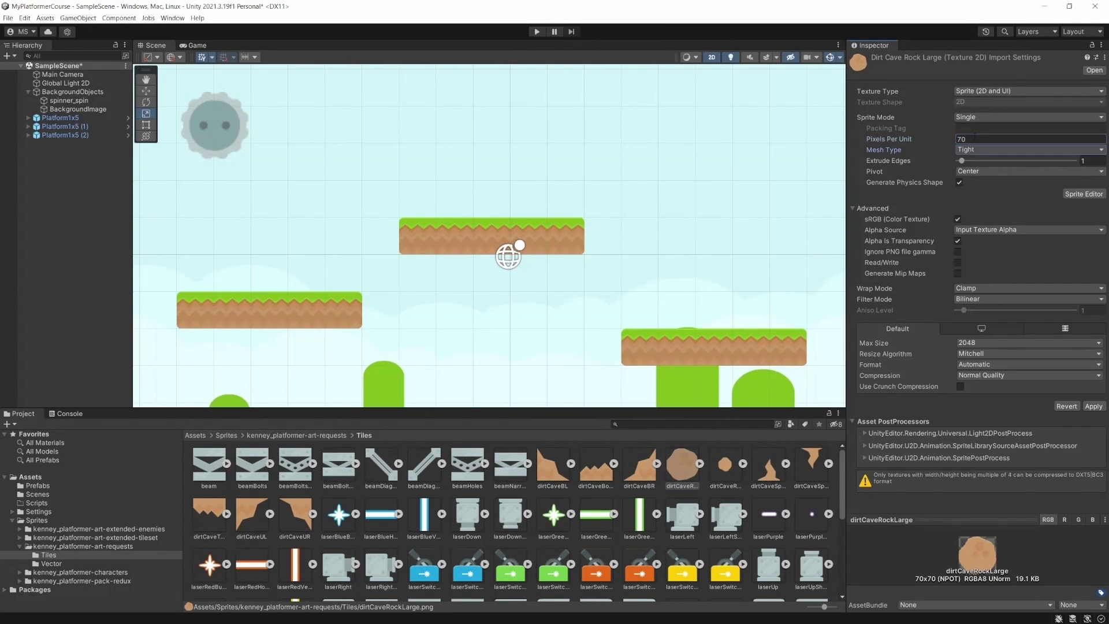
{"action": "key", "text": "Return"}
{"action": "left_click", "coordinate": [1093, 406]}
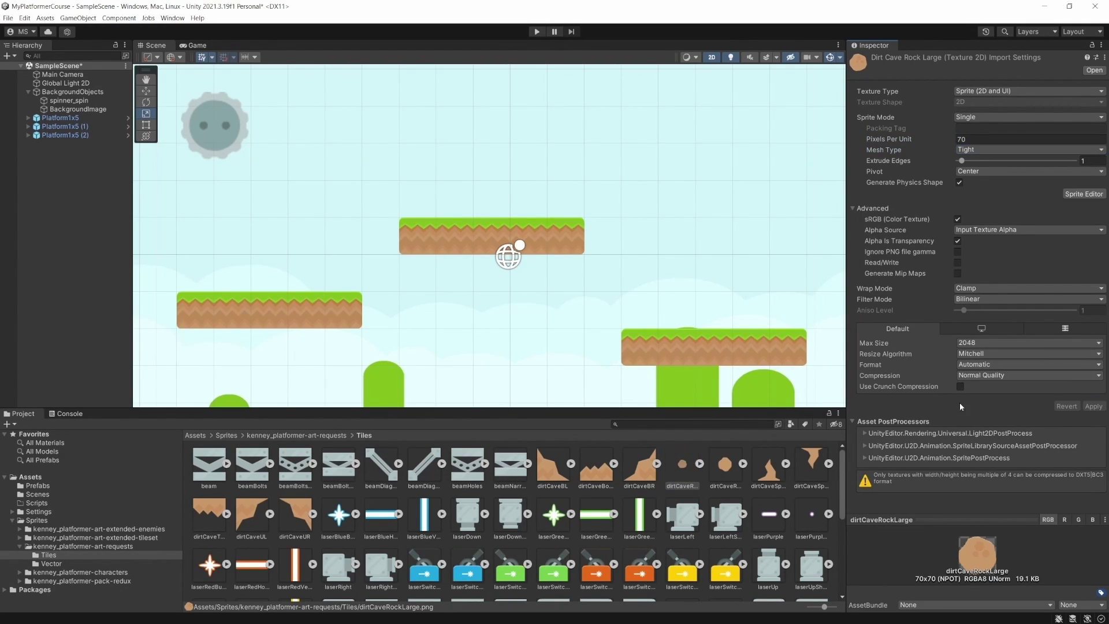
Step: Drag dirtCaveRockLarge above the middle platform and put it on the Platforms sorting layer
{"action": "left_click", "coordinate": [722, 467]}
{"action": "left_click", "coordinate": [688, 470]}
{"action": "left_click_drag", "start_coordinate": [687, 469], "coordinate": [483, 196]}
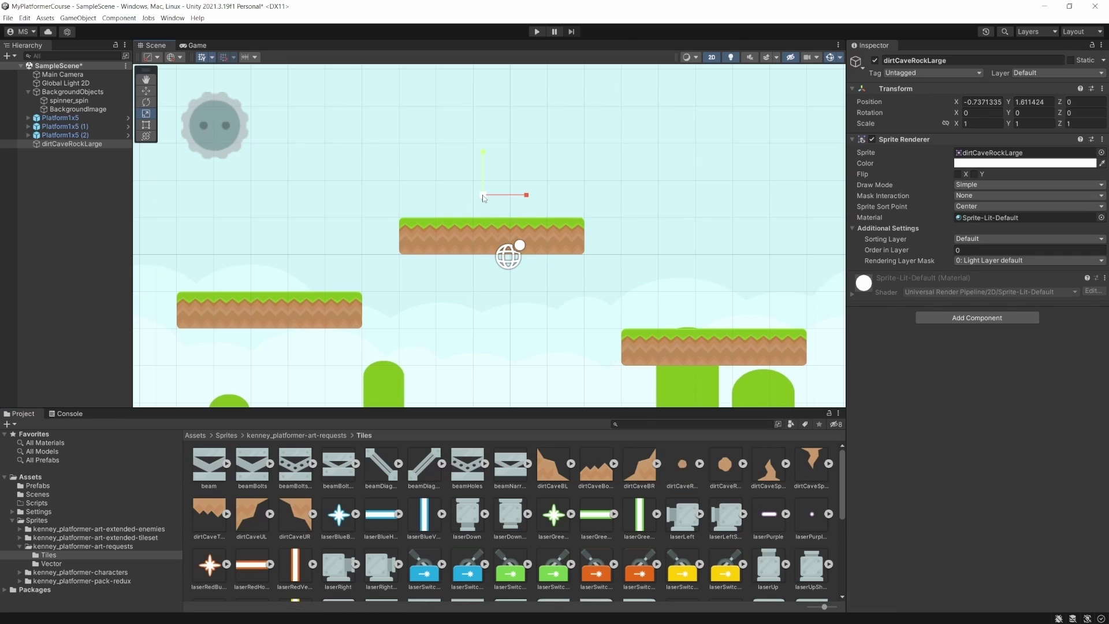
{"action": "left_click", "coordinate": [980, 239]}
{"action": "left_click", "coordinate": [982, 275]}
{"action": "scroll", "coordinate": [487, 191], "scroll_direction": "up", "scroll_amount": 8}
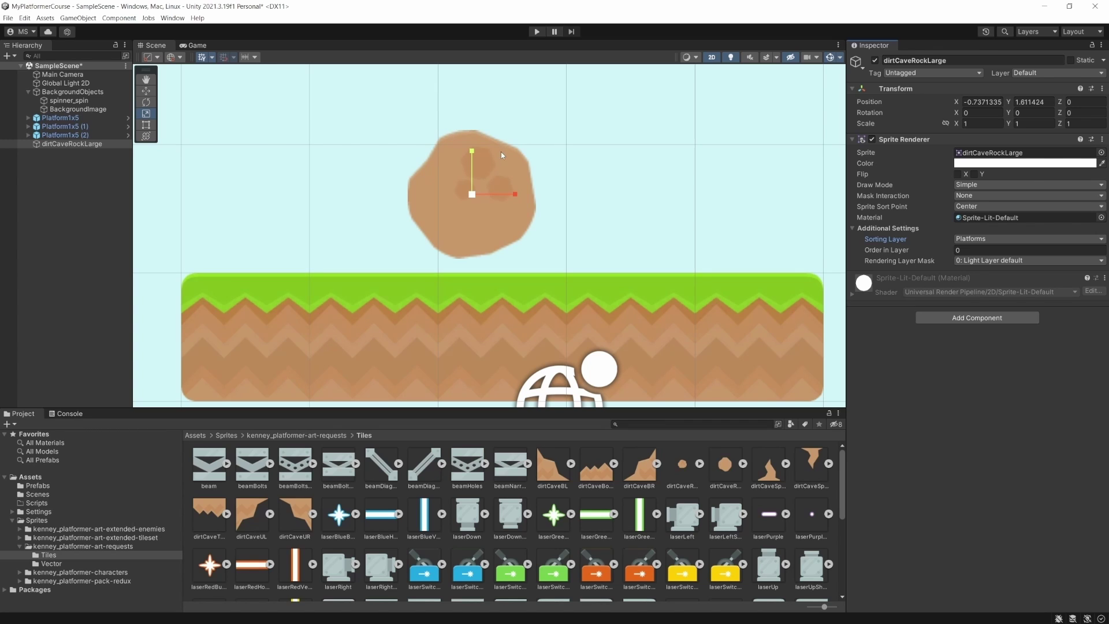
Step: Zoom in on the rock's blurry edges, zoom back out, and select dirtCaveRockSmall
{"action": "scroll", "coordinate": [460, 136], "scroll_direction": "up", "scroll_amount": 6}
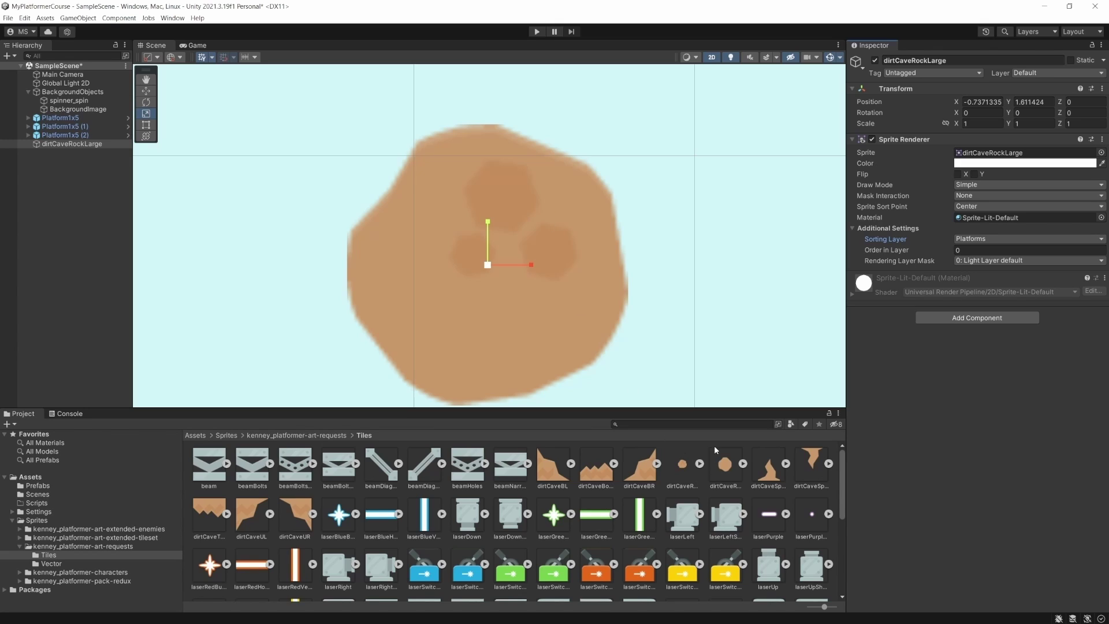
{"action": "scroll", "coordinate": [537, 302], "scroll_direction": "down", "scroll_amount": 2}
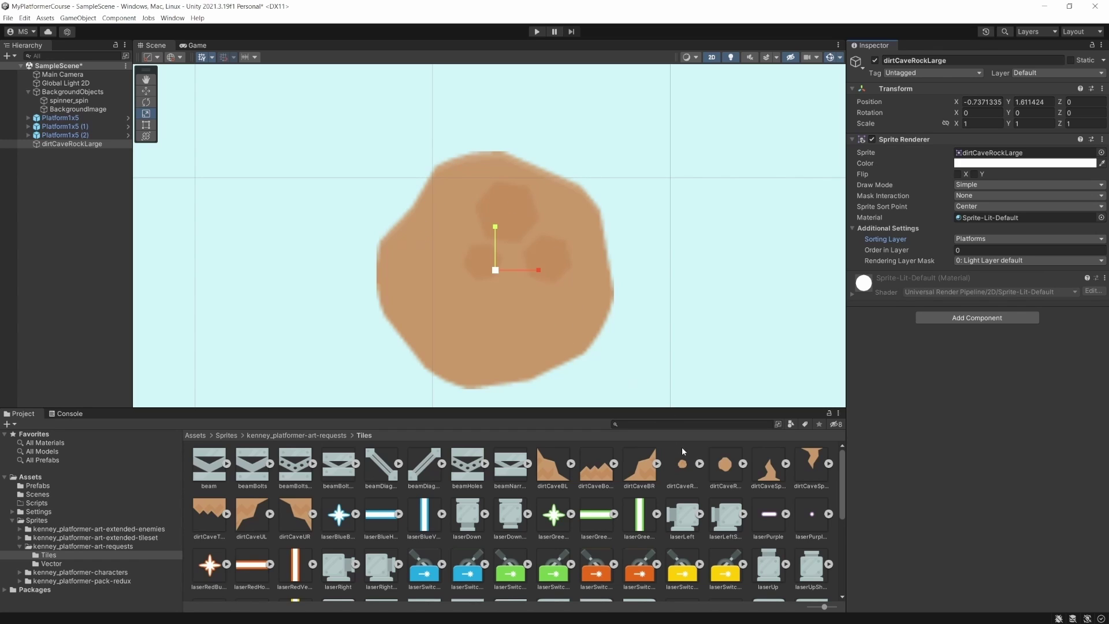
{"action": "left_click", "coordinate": [726, 466]}
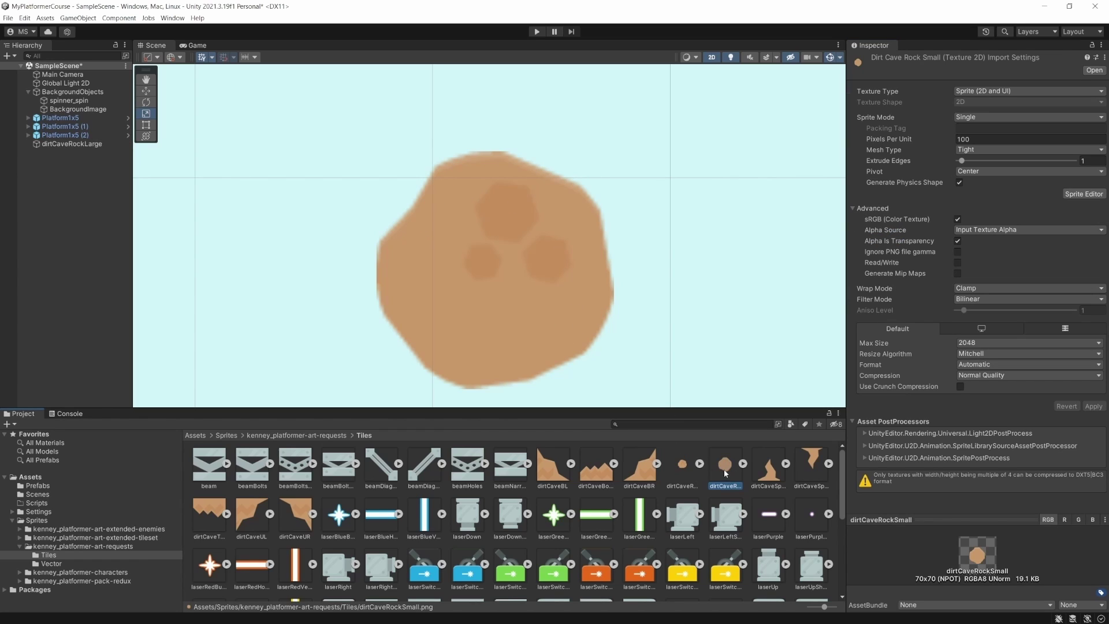
Step: Set dirtCaveRockLarge's Filter Mode to Point (no filter) and apply it
{"action": "left_click", "coordinate": [694, 472]}
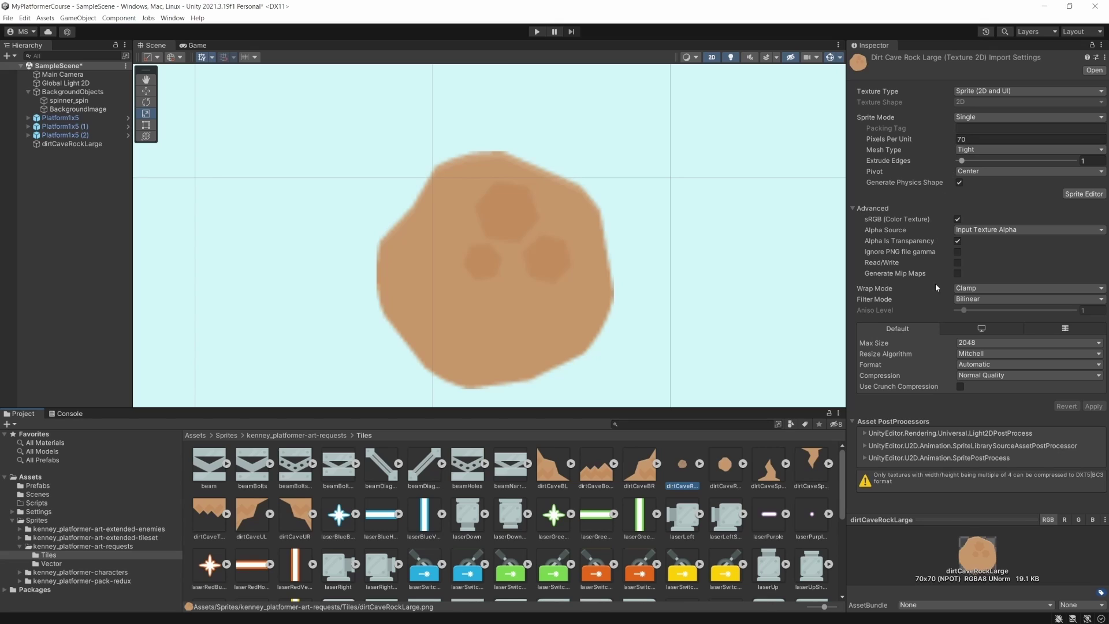
{"action": "left_click", "coordinate": [966, 300]}
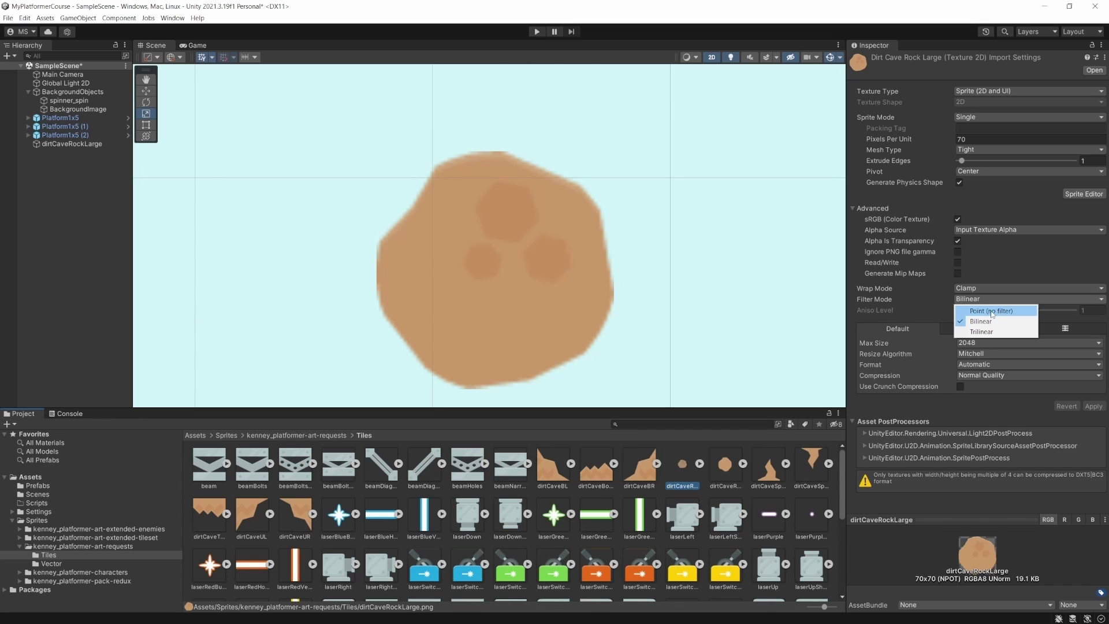
{"action": "left_click", "coordinate": [984, 312]}
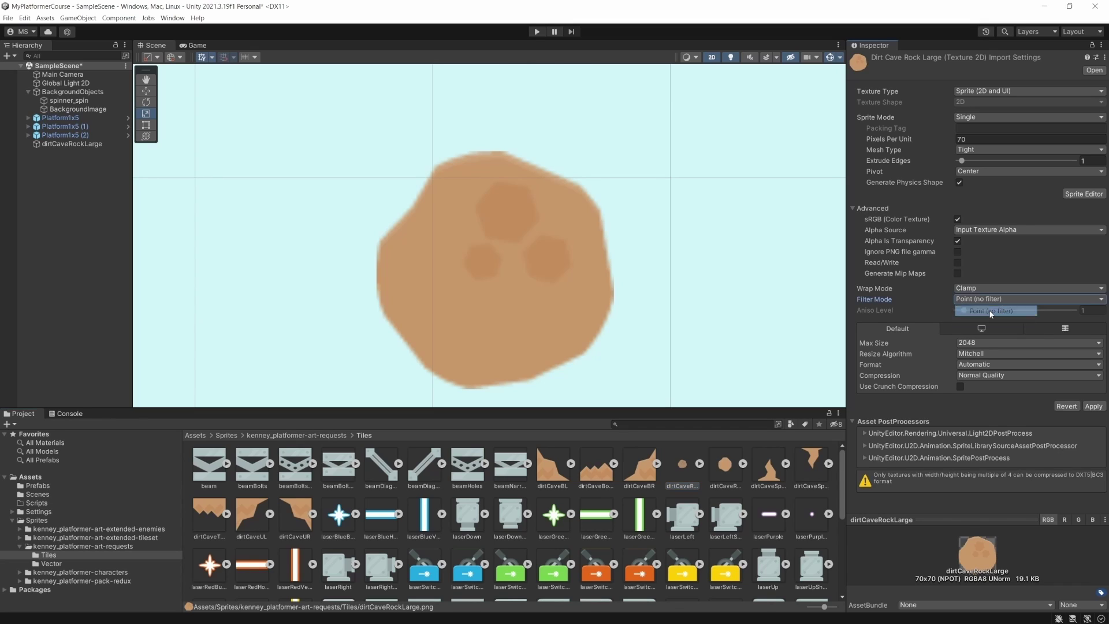
{"action": "left_click", "coordinate": [1094, 406]}
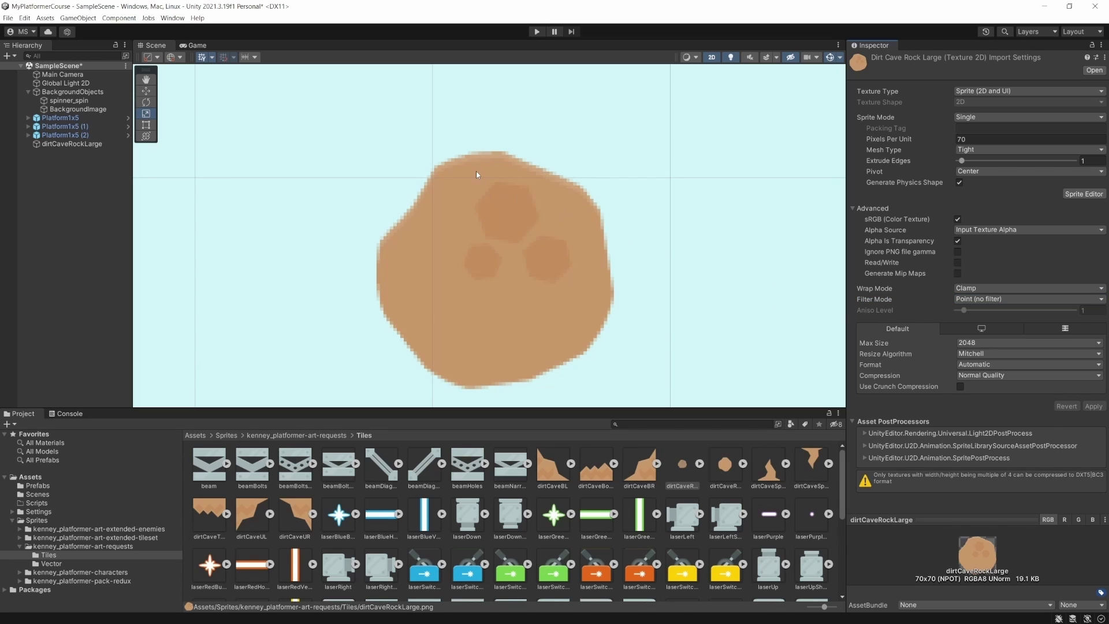
{"action": "scroll", "coordinate": [483, 198], "scroll_direction": "down", "scroll_amount": 6}
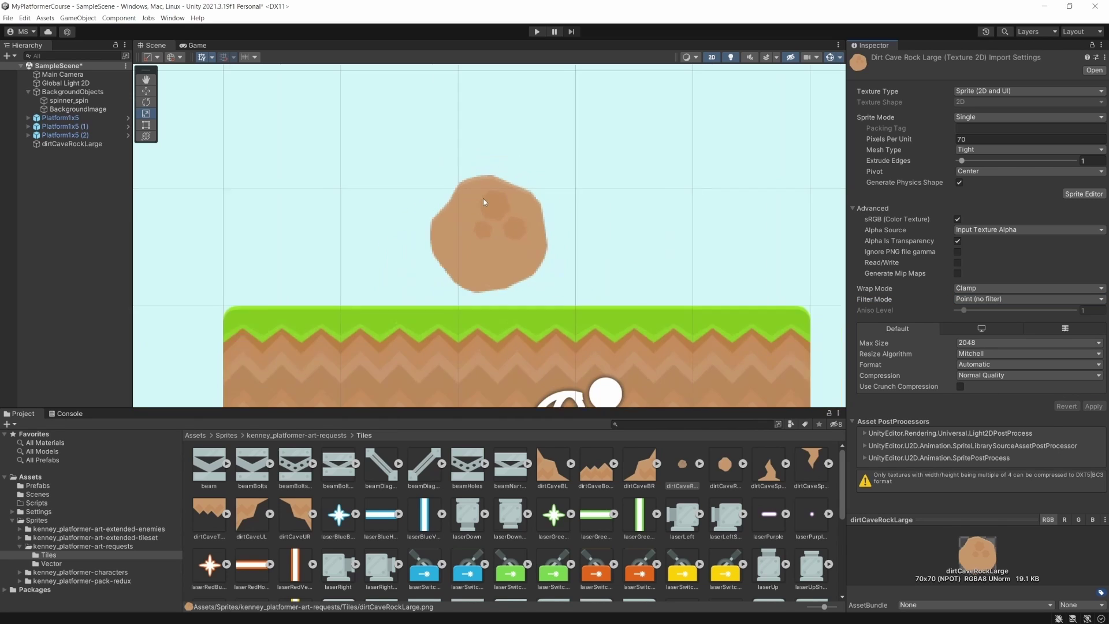
{"action": "scroll", "coordinate": [495, 252], "scroll_direction": "up", "scroll_amount": 6}
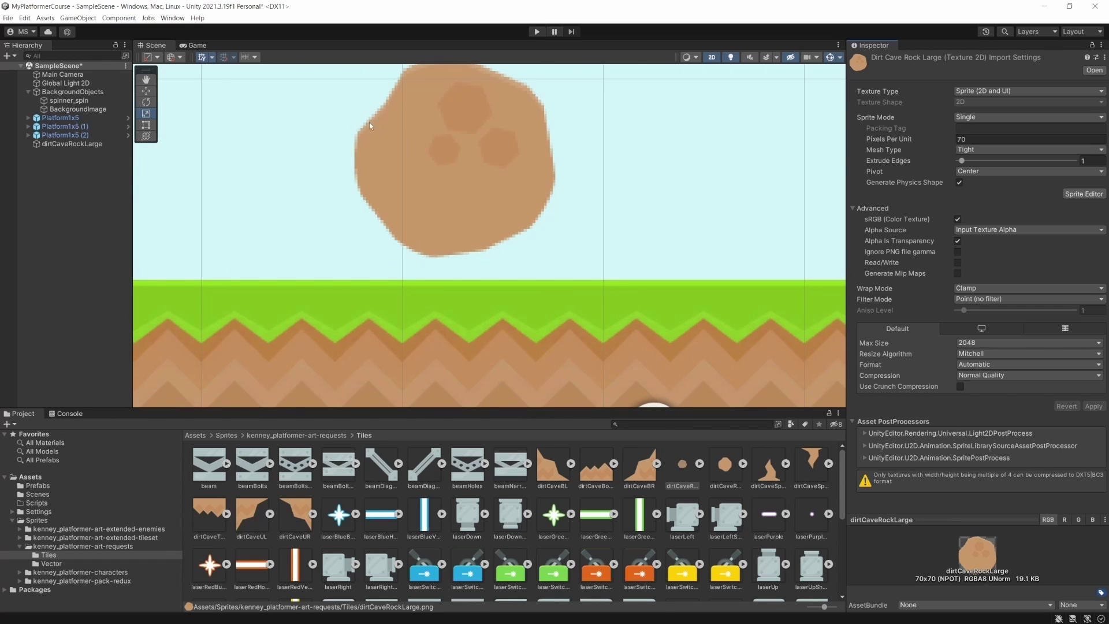
{"action": "scroll", "coordinate": [401, 127], "scroll_direction": "down", "scroll_amount": 5}
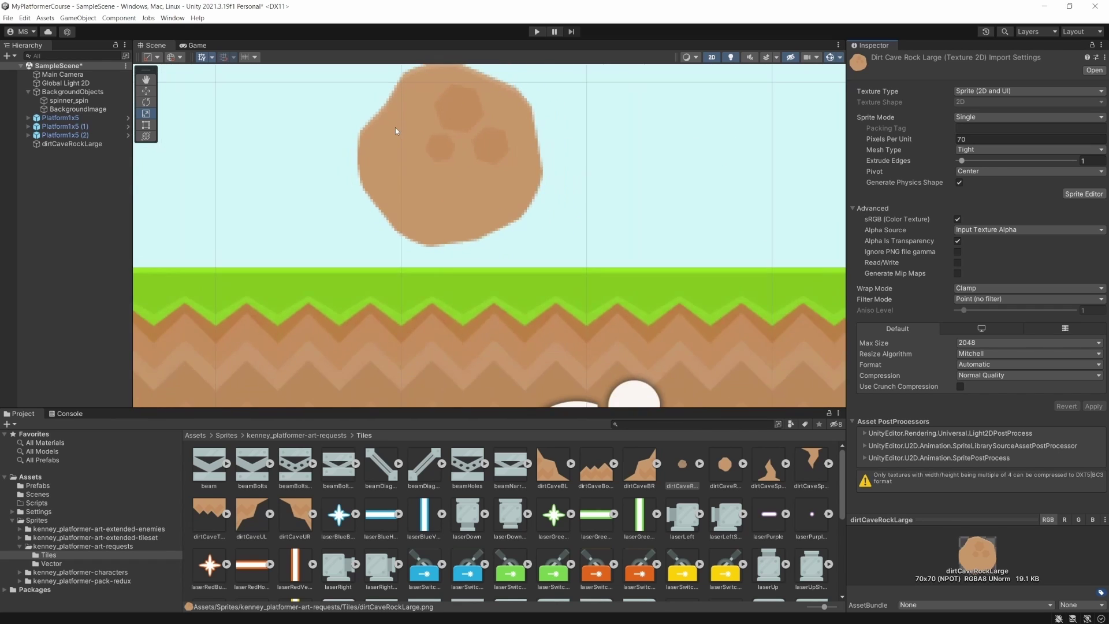
{"action": "scroll", "coordinate": [394, 129], "scroll_direction": "down", "scroll_amount": 5}
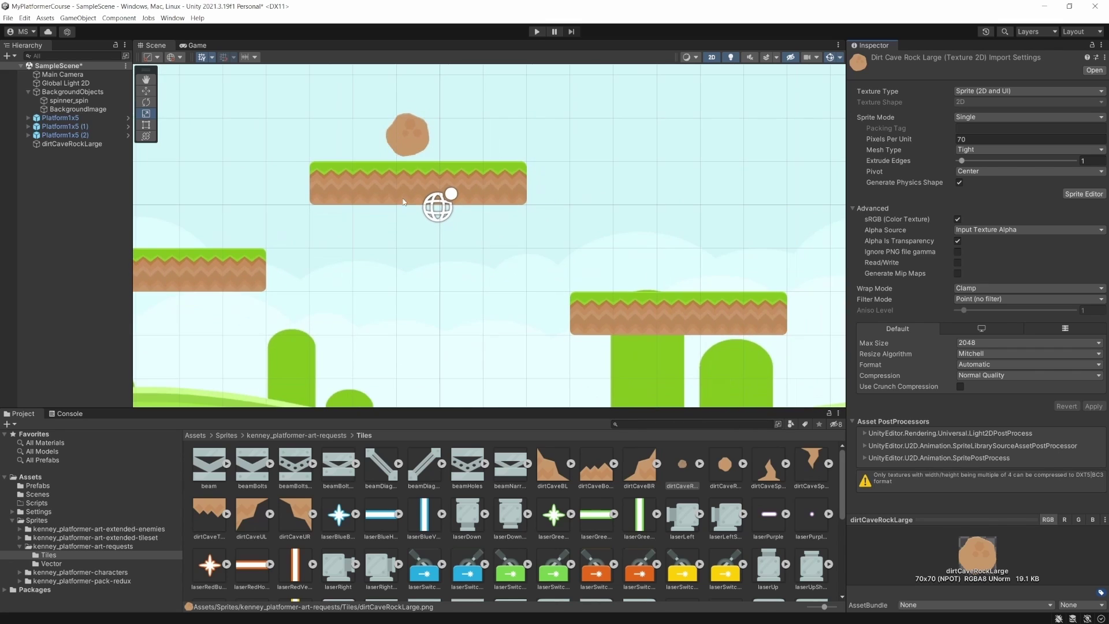
{"action": "middle_click_drag", "start_coordinate": [402, 194], "coordinate": [424, 293]}
{"action": "scroll", "coordinate": [444, 300], "scroll_direction": "down", "scroll_amount": 3}
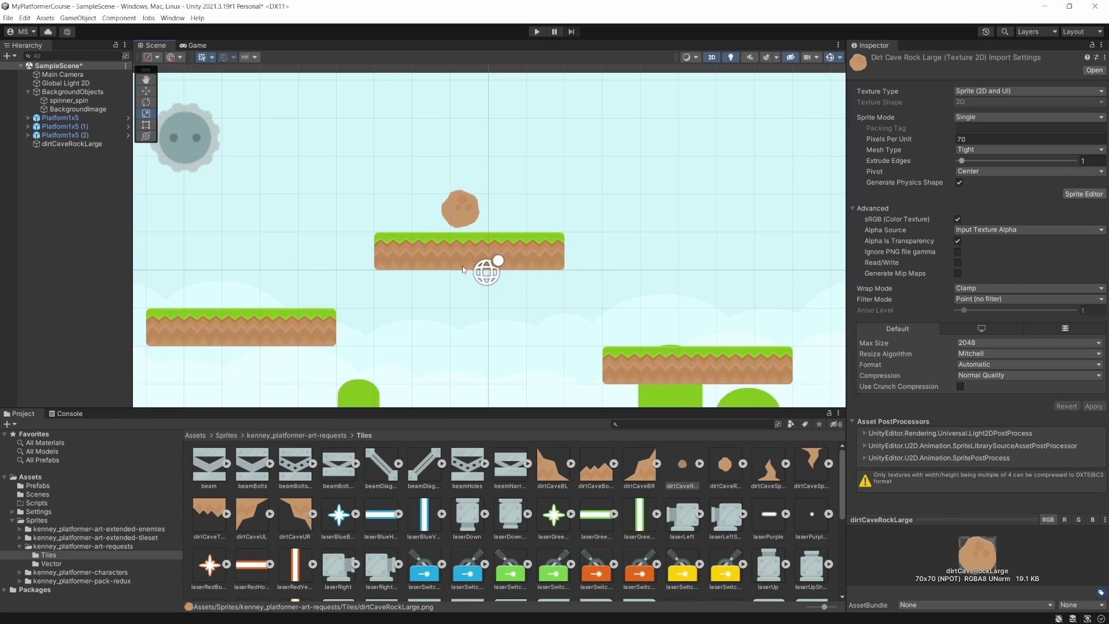
{"action": "scroll", "coordinate": [471, 243], "scroll_direction": "up", "scroll_amount": 5}
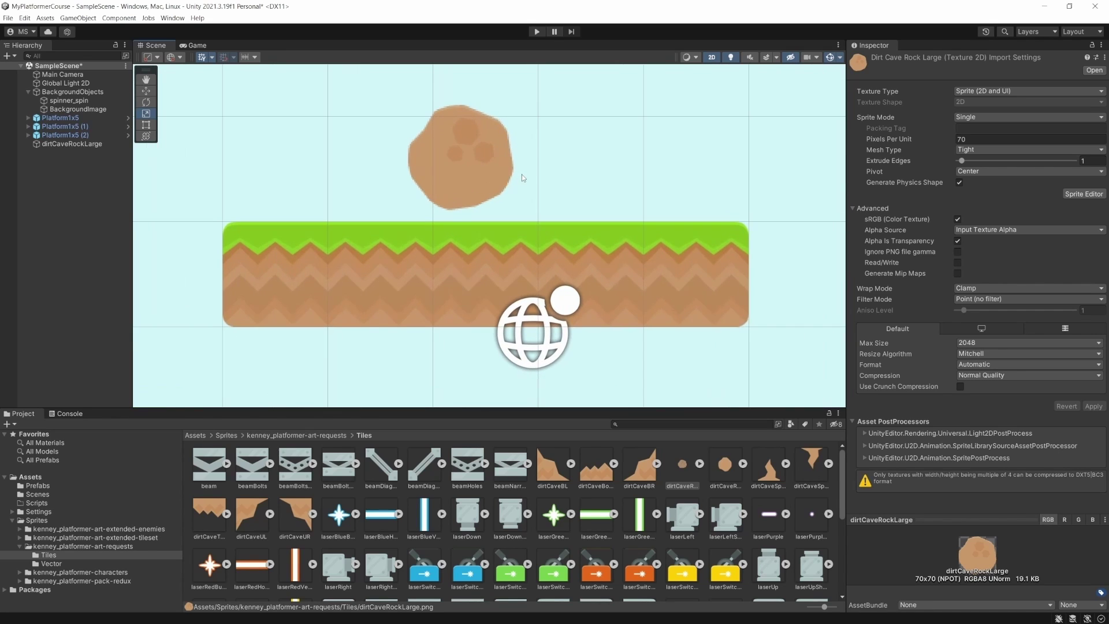
{"action": "scroll", "coordinate": [496, 168], "scroll_direction": "up", "scroll_amount": 3}
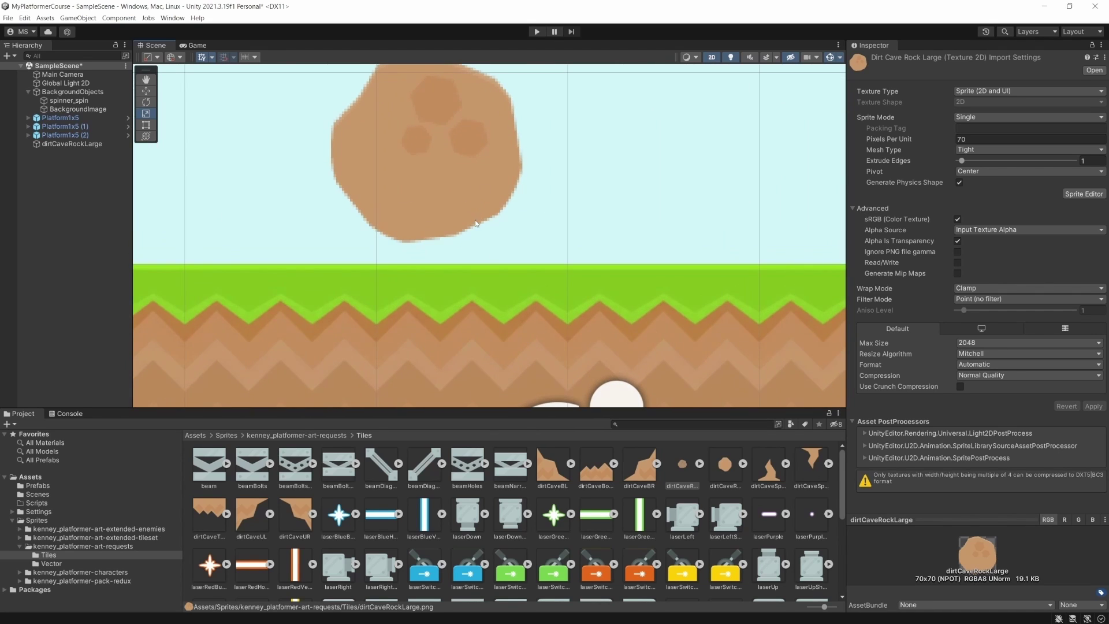
{"action": "scroll", "coordinate": [450, 168], "scroll_direction": "down", "scroll_amount": 4}
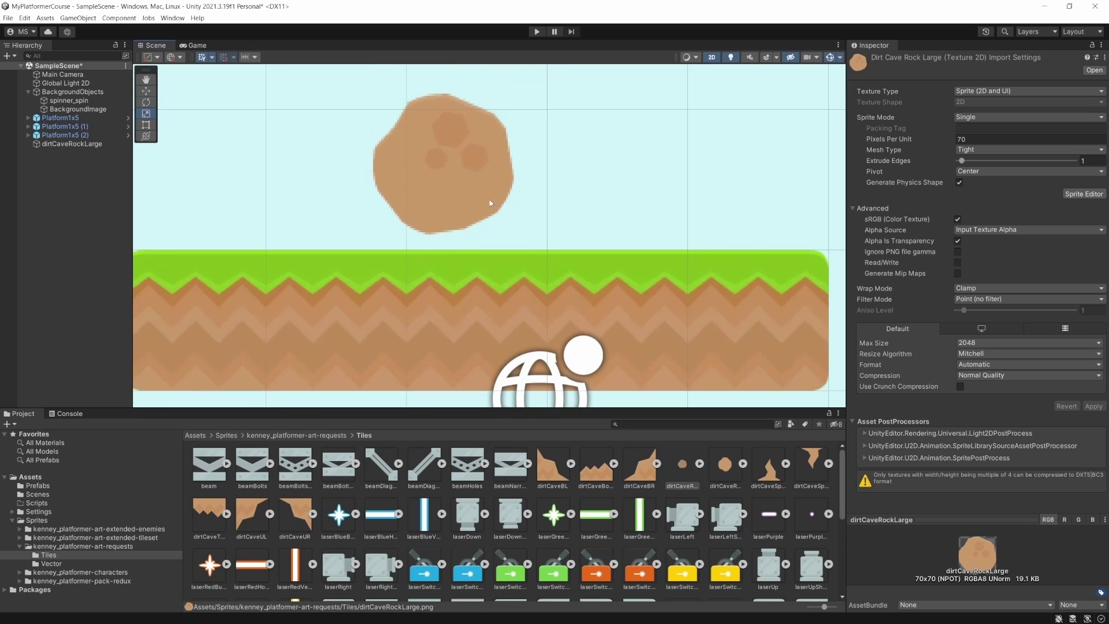
{"action": "scroll", "coordinate": [428, 179], "scroll_direction": "down", "scroll_amount": 3}
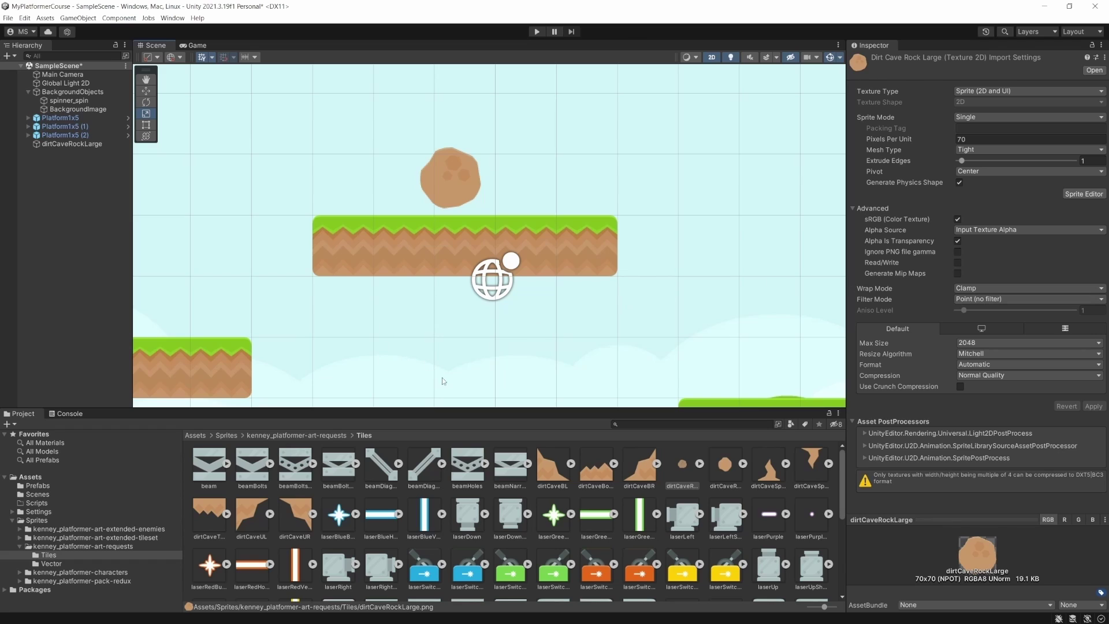
Step: Rename the dirtCaveRockLarge object to Rock and drag it into Assets/Prefabs as a prefab
{"action": "left_click", "coordinate": [45, 477]}
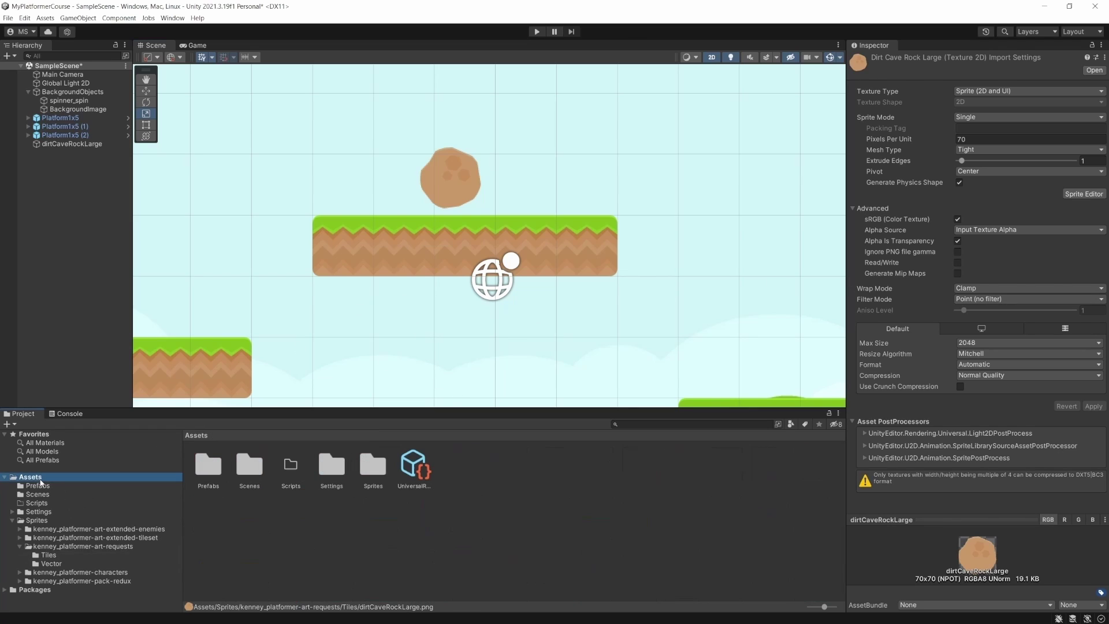
{"action": "left_click", "coordinate": [42, 485]}
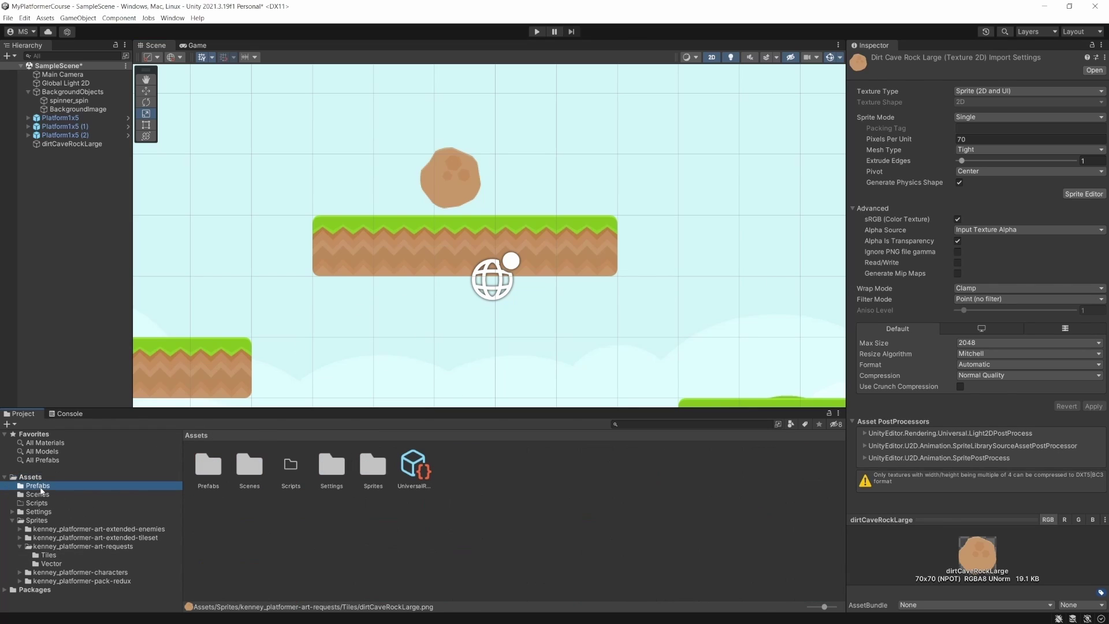
{"action": "left_click", "coordinate": [59, 146]}
{"action": "left_click", "coordinate": [426, 178]}
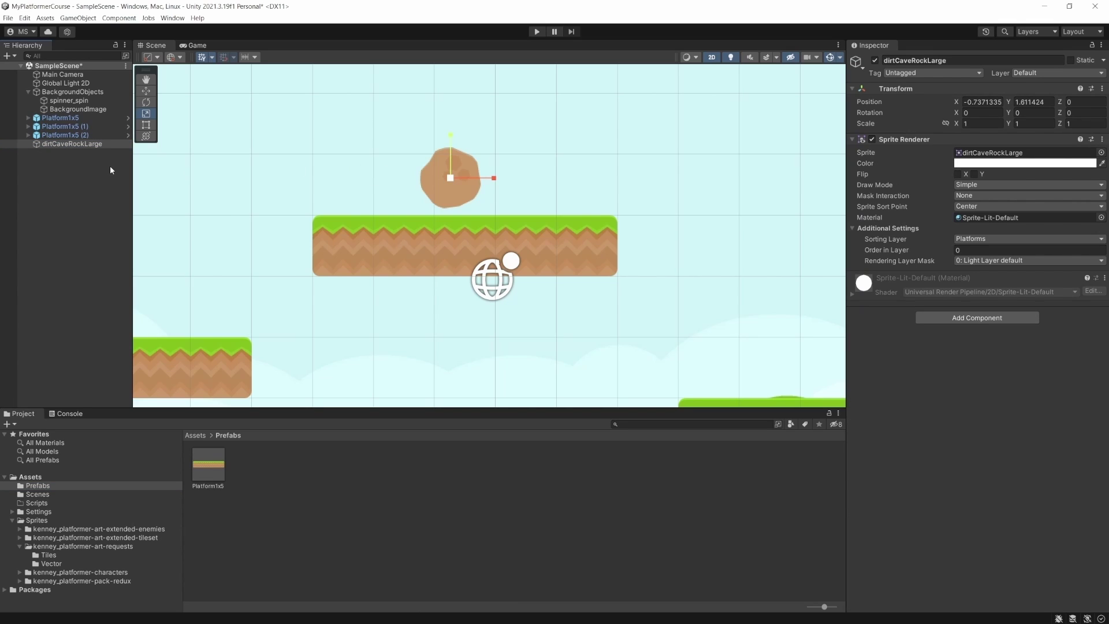
{"action": "left_click", "coordinate": [79, 143]}
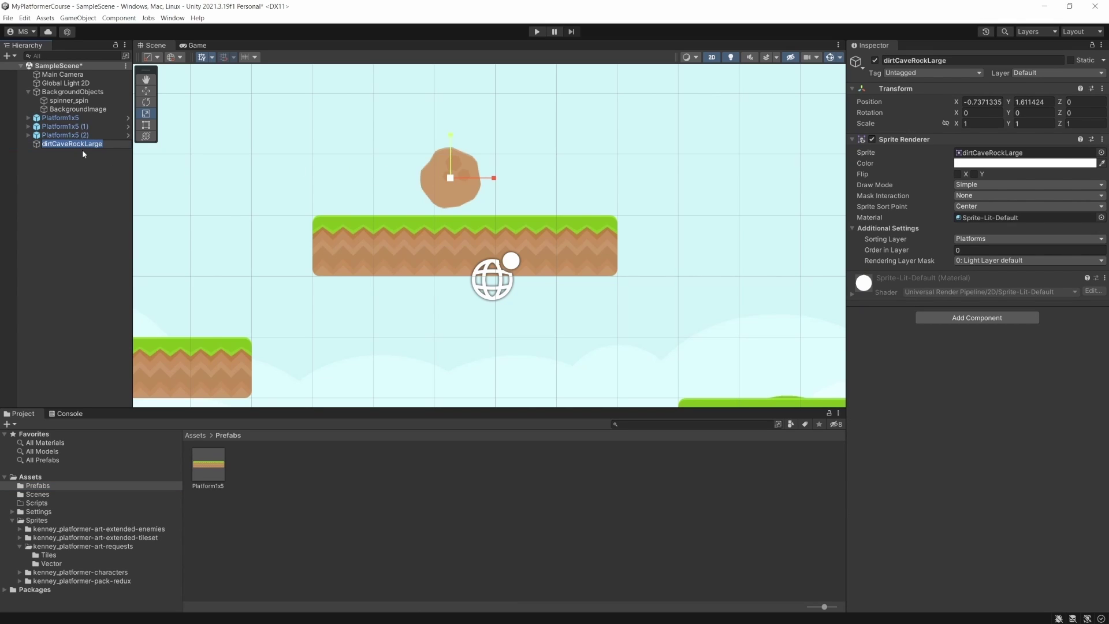
{"action": "type", "text": "Rock"}
{"action": "key", "text": "Return"}
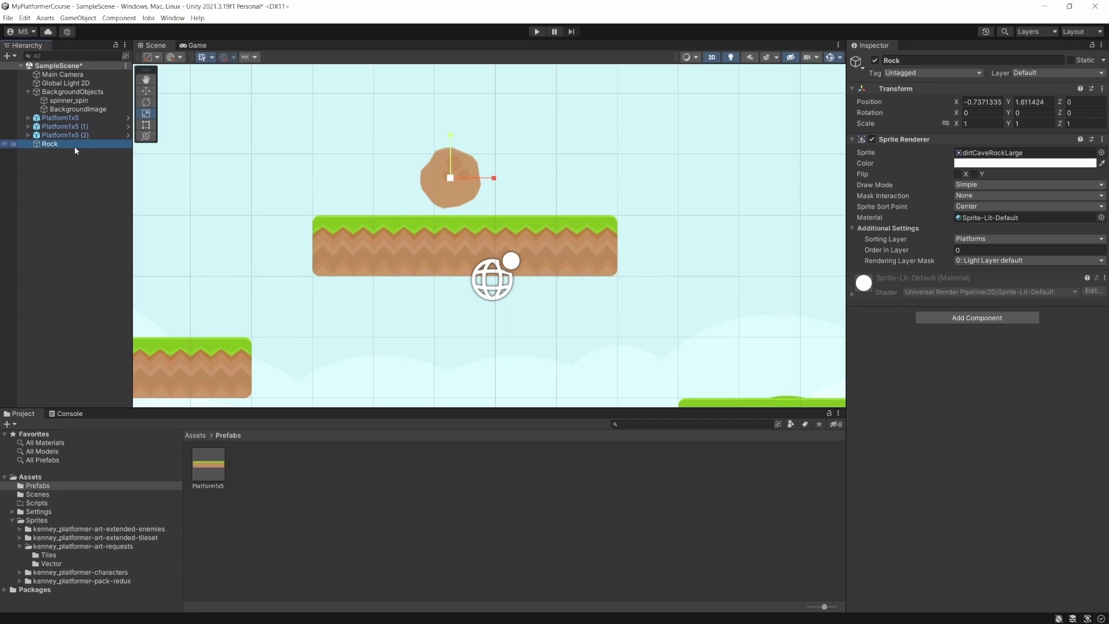
{"action": "left_click_drag", "start_coordinate": [63, 144], "coordinate": [300, 495]}
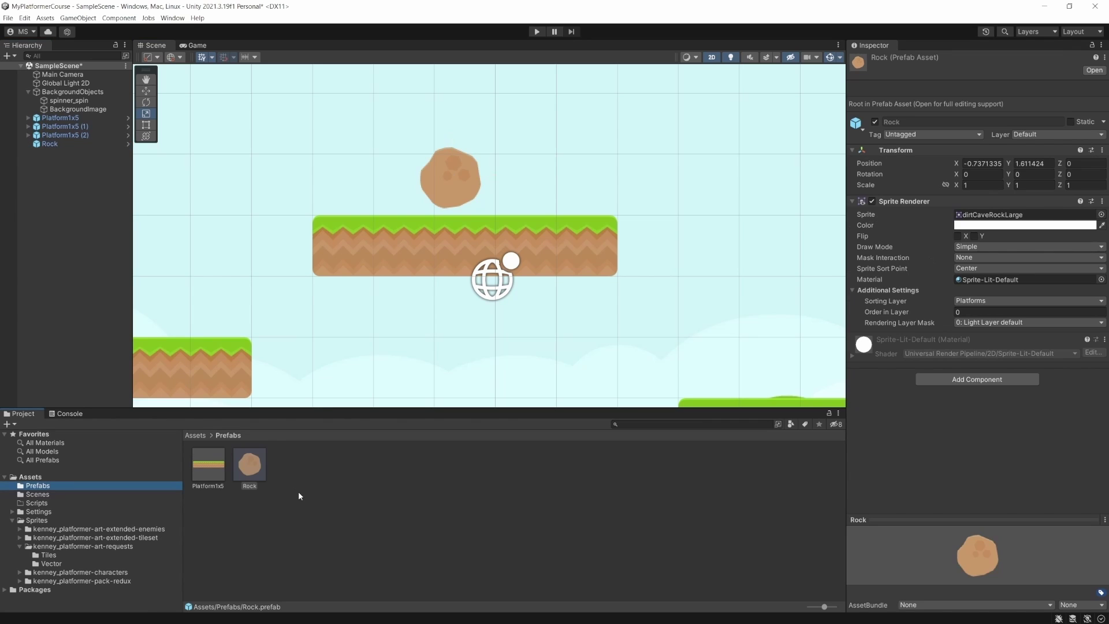
{"action": "scroll", "coordinate": [480, 244], "scroll_direction": "down", "scroll_amount": 3}
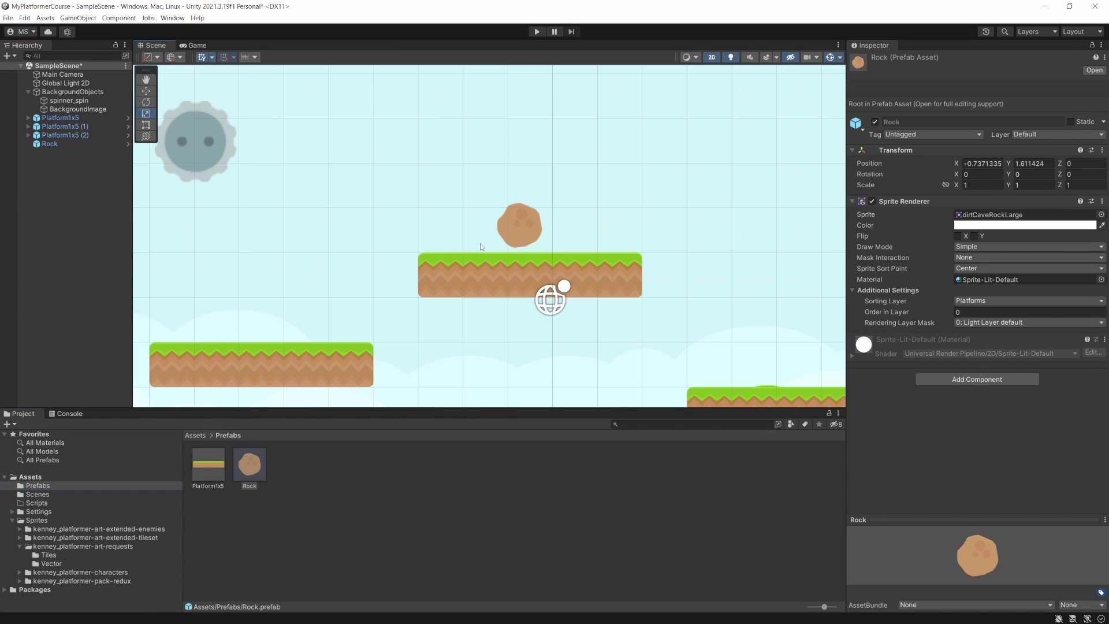